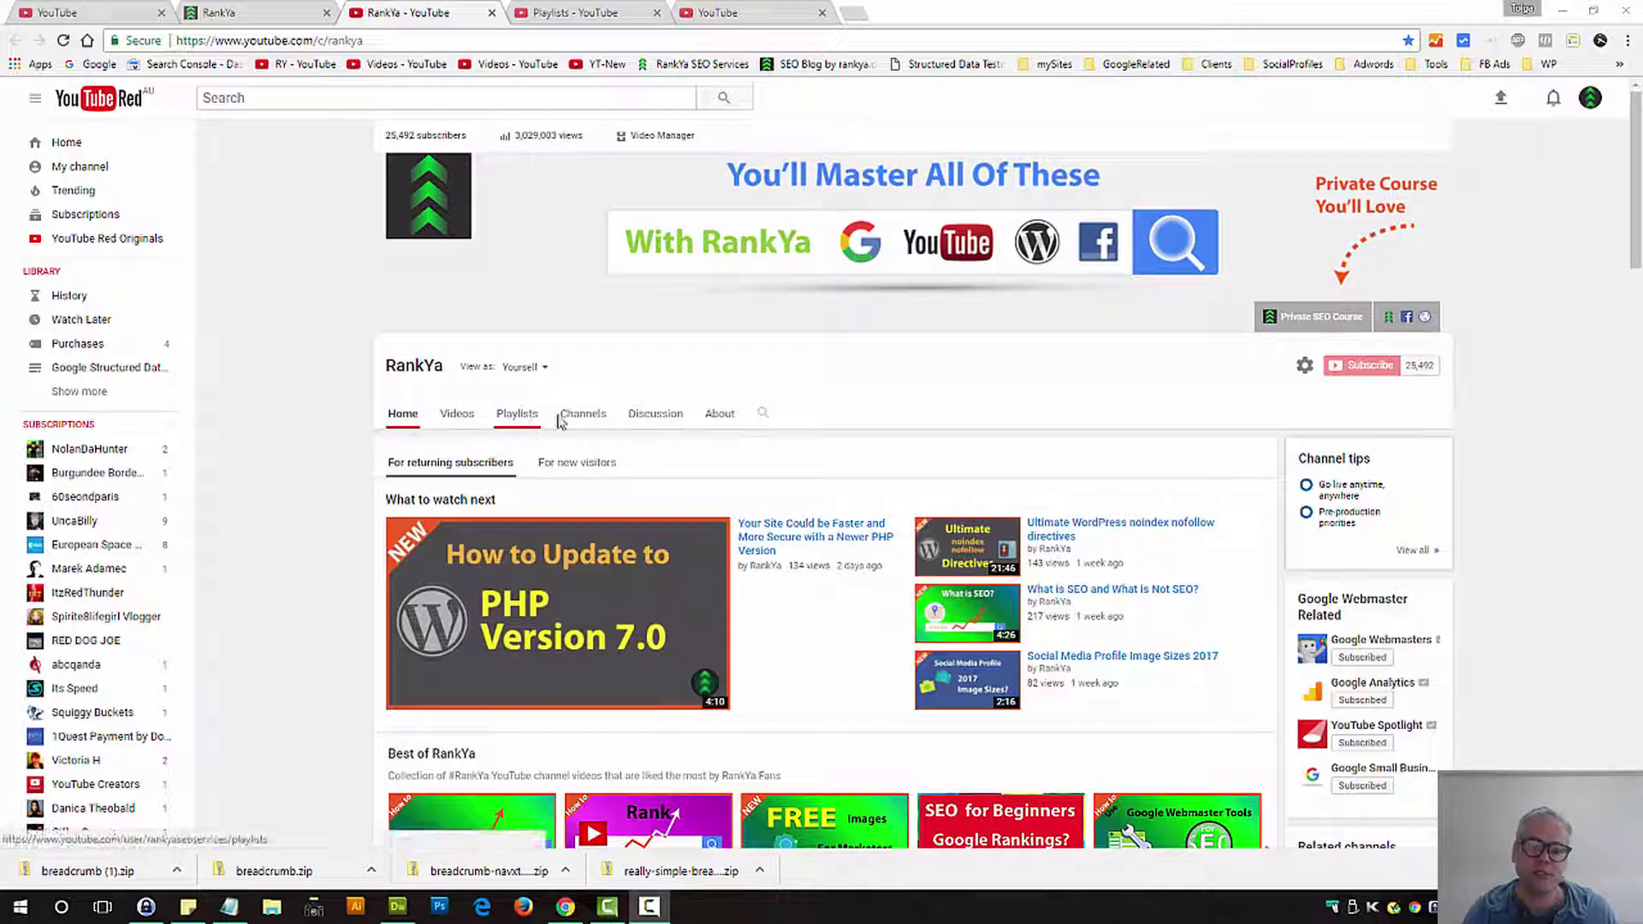
- Open the channel's Playlists section in a new tab
click(529, 419)
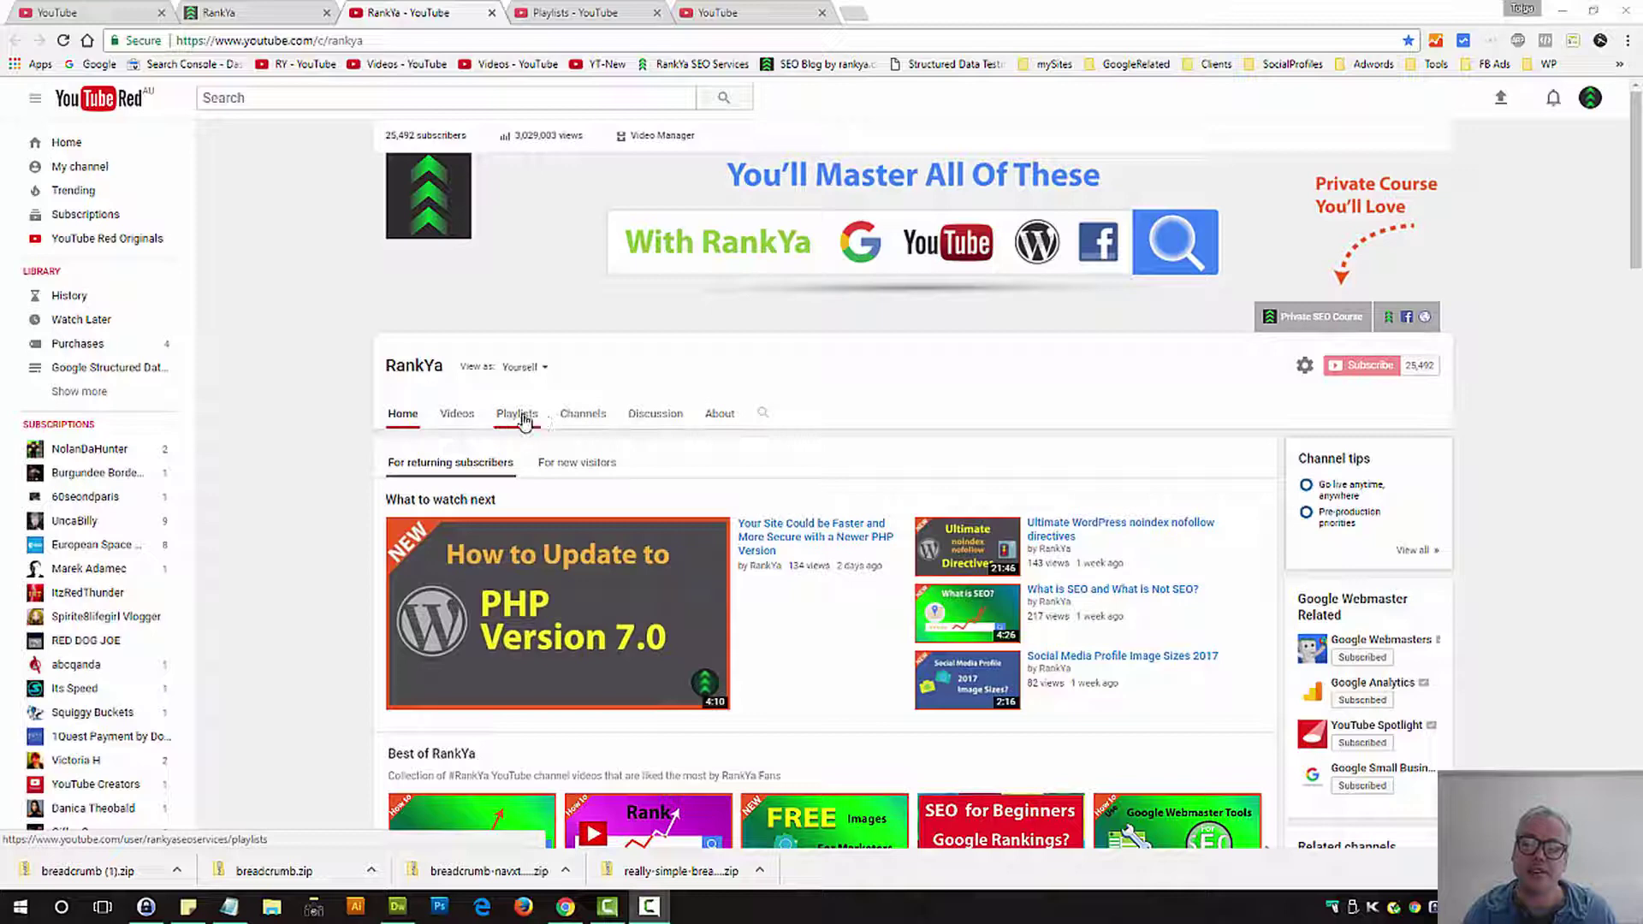
middle_click(523, 419)
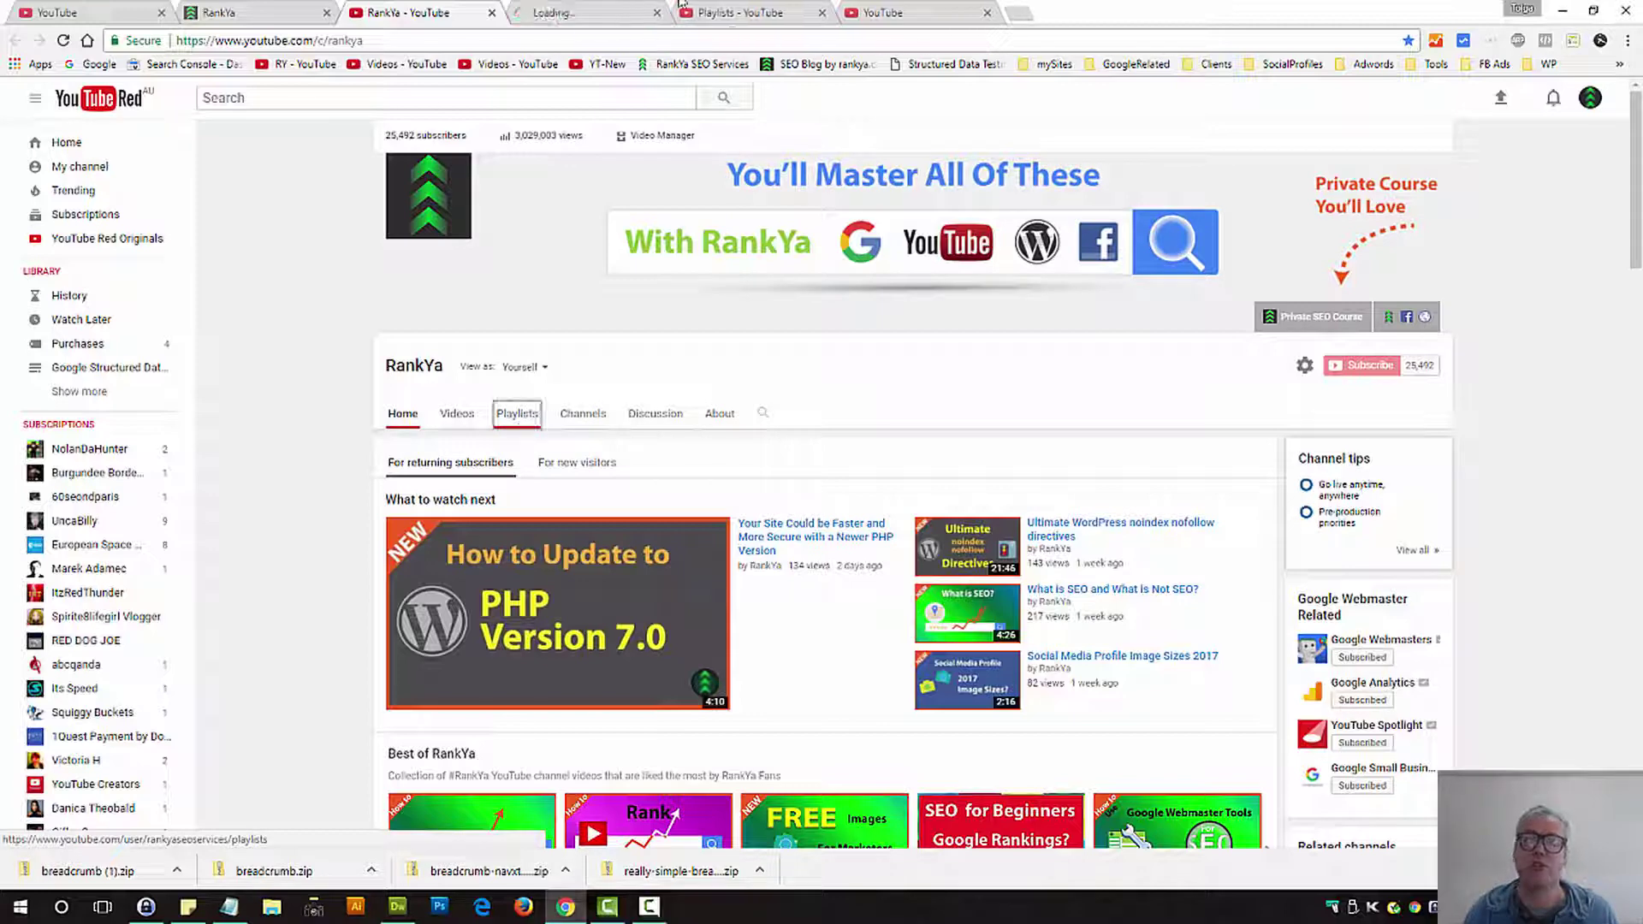
key(ctrl+Tab)
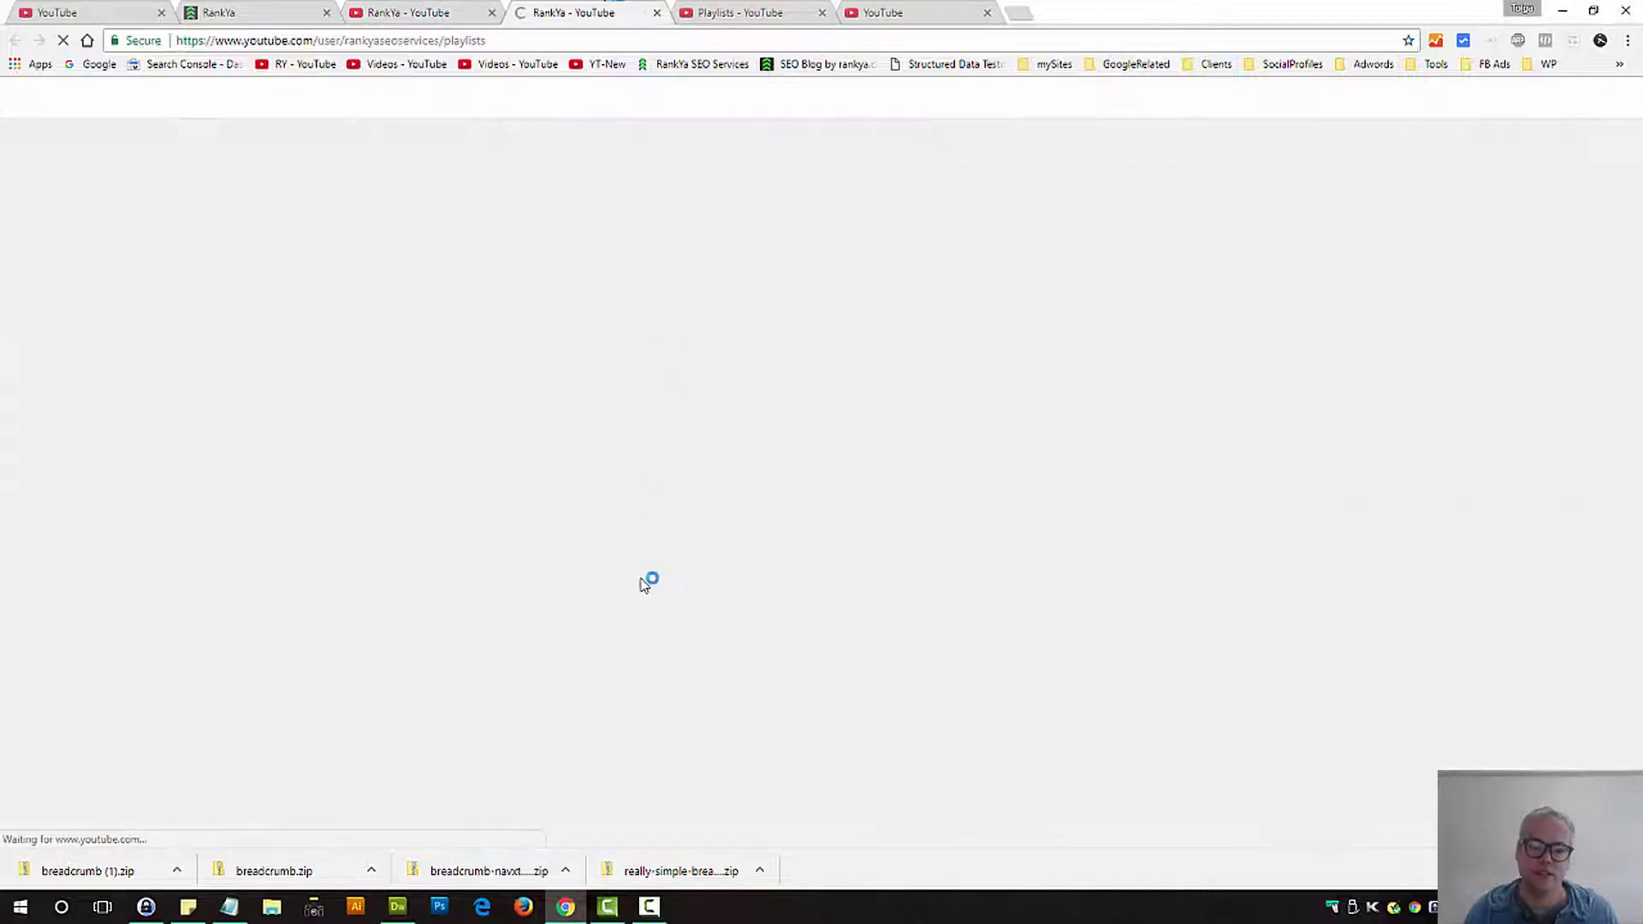
- Check the Best of RankYa home shelf's edit options, cancel, and return to Creator Studio playlists
click(427, 13)
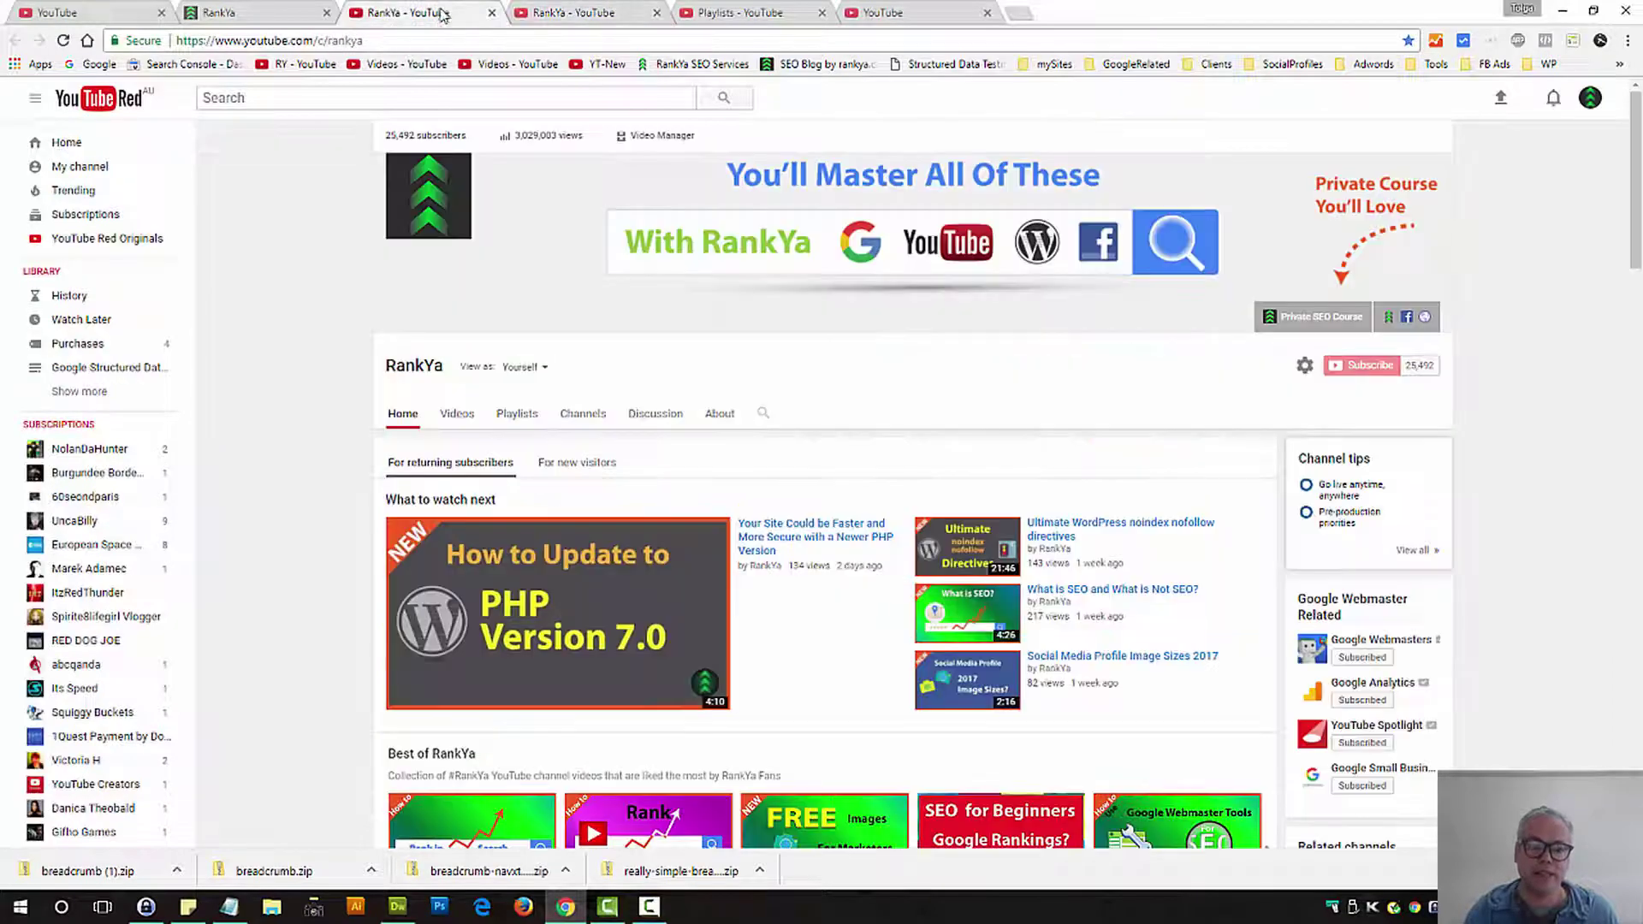
scroll(647, 539, down, 6)
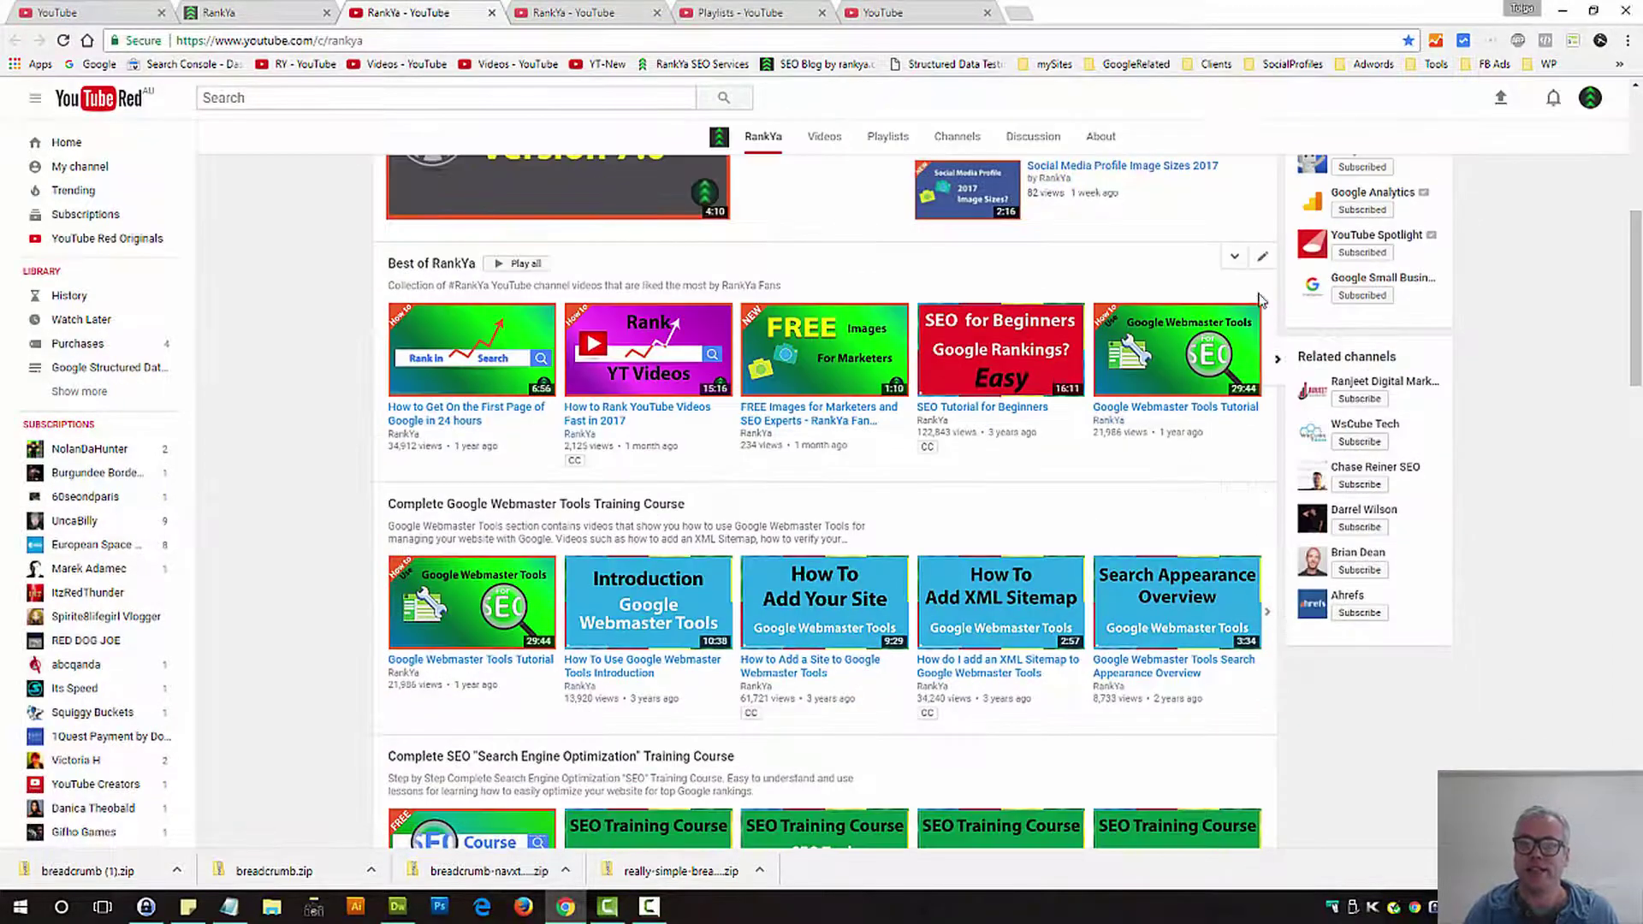
click(1263, 258)
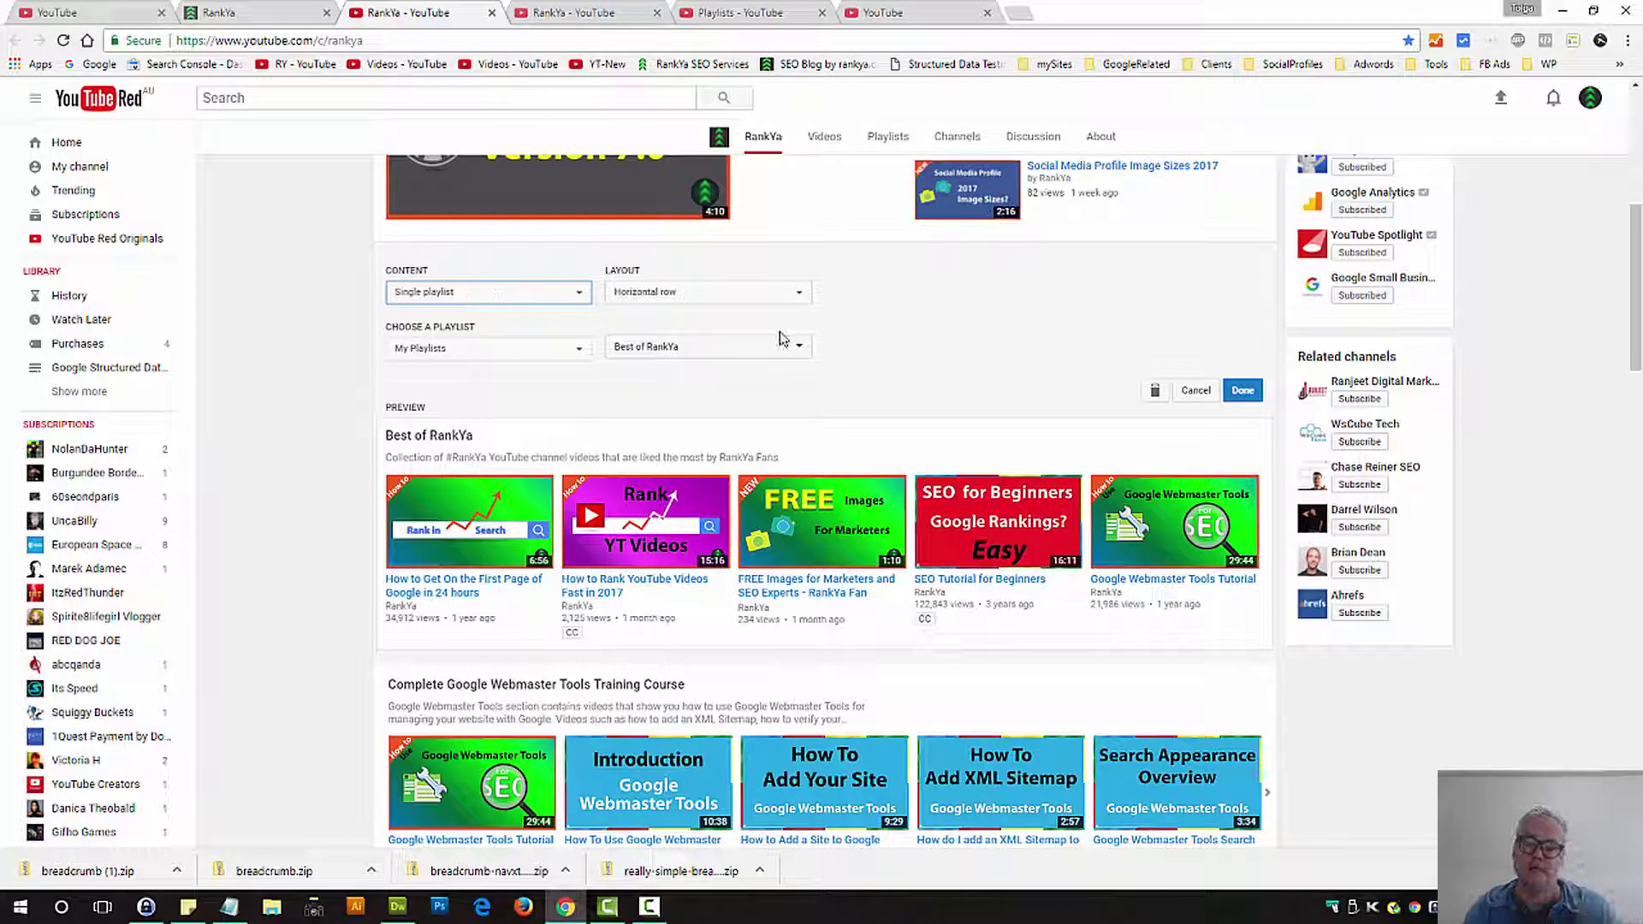
click(1194, 392)
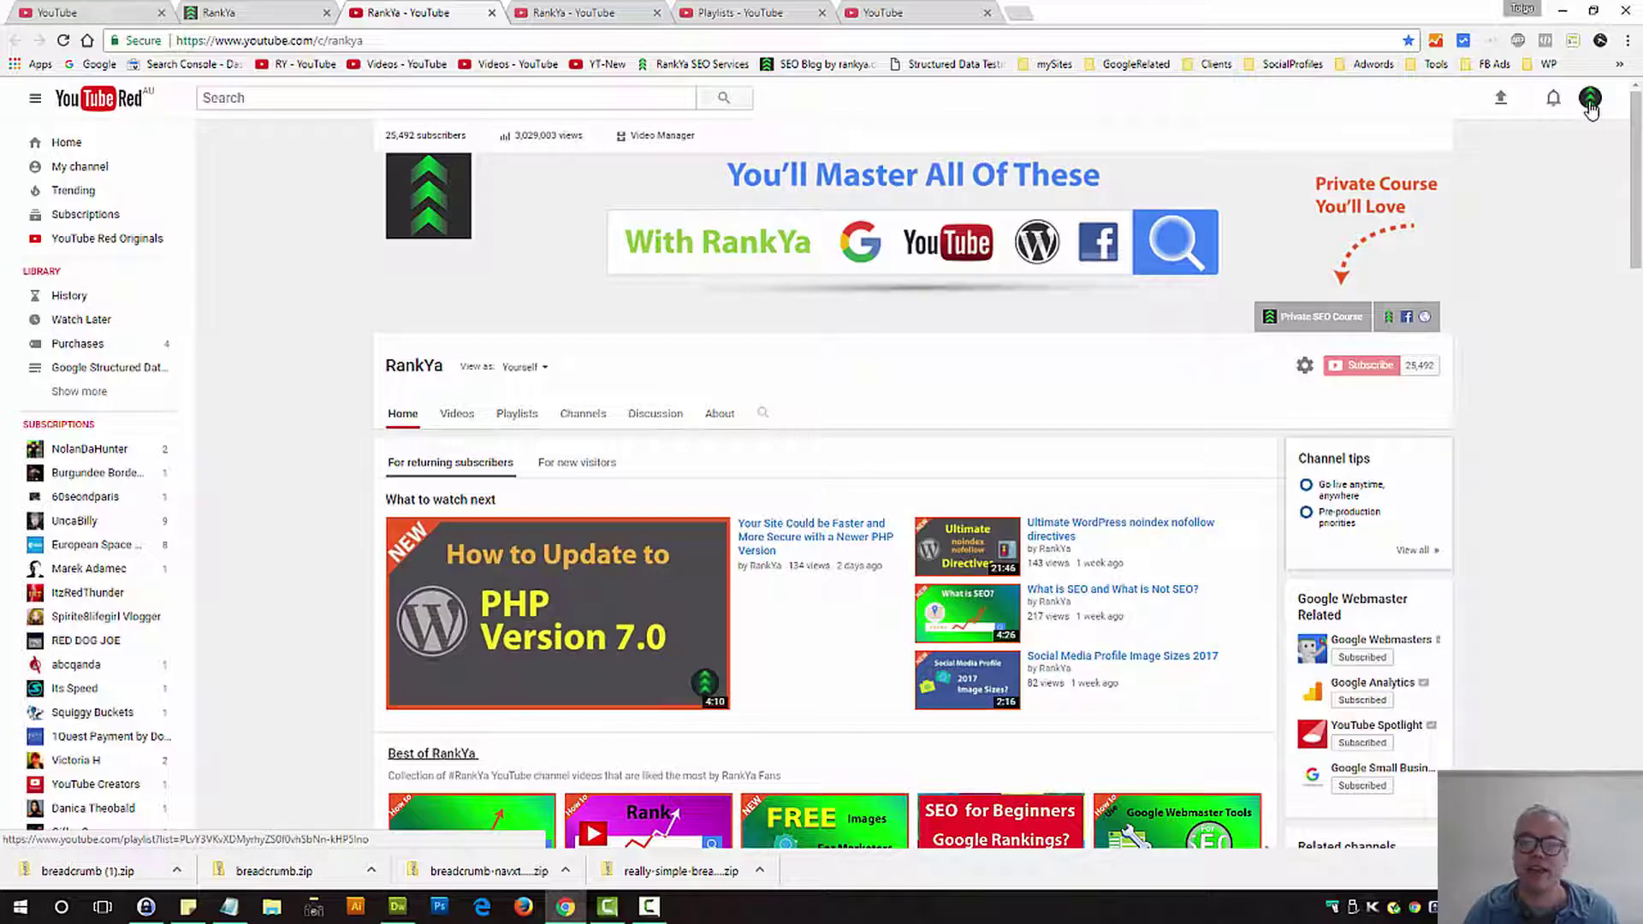
click(736, 12)
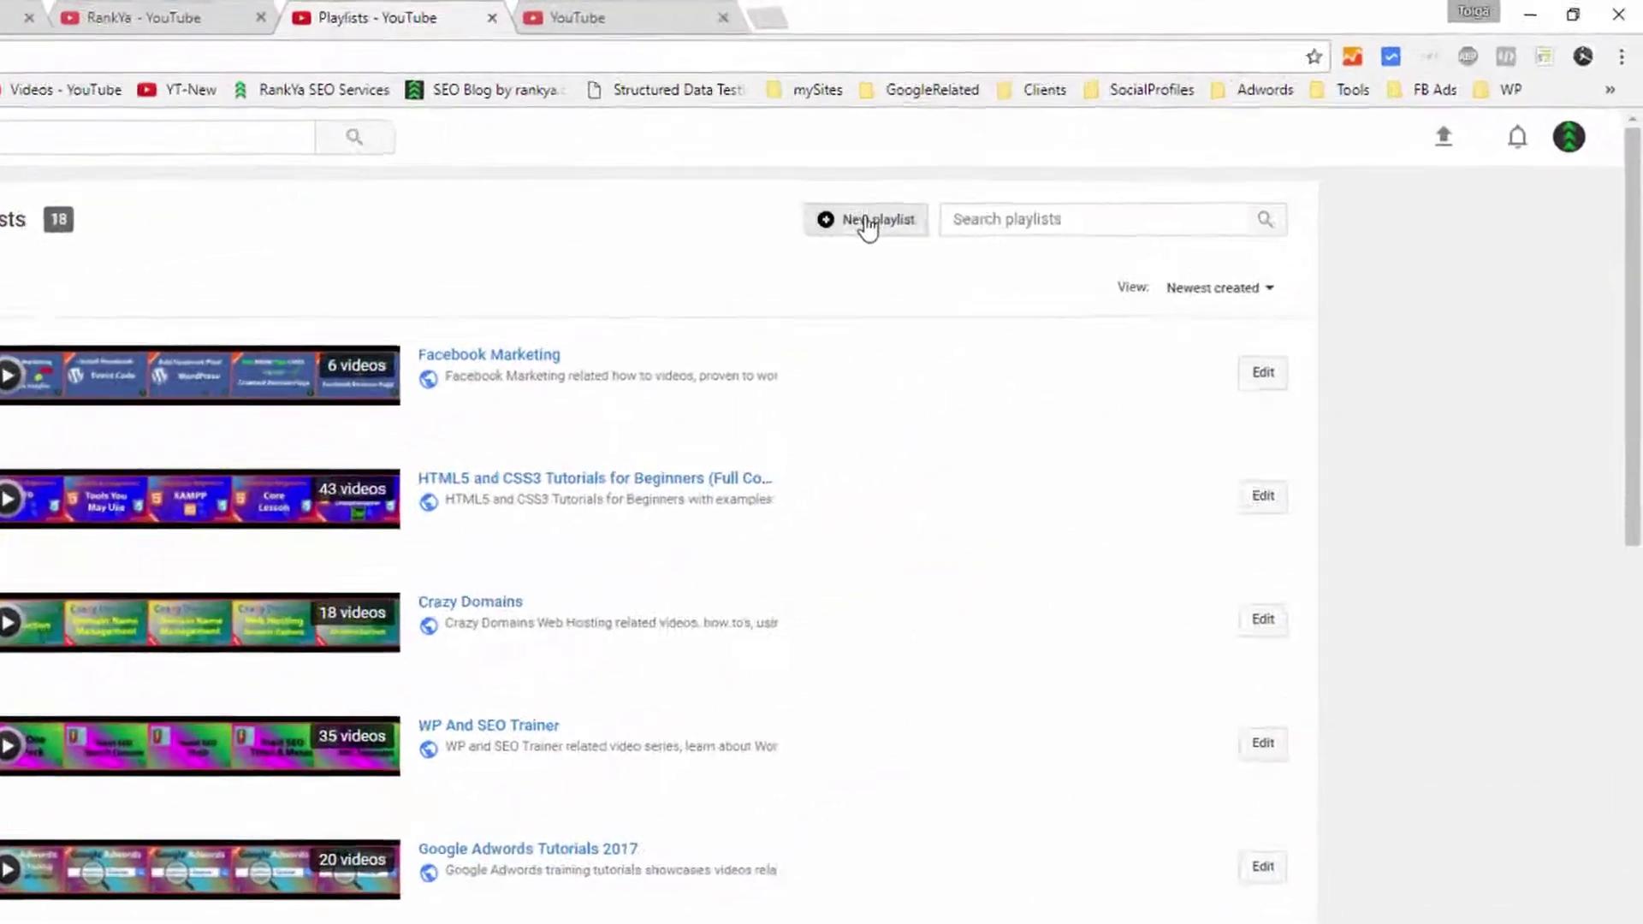
- Create a new playlist titled 'Sample' with privacy left on Public
click(1090, 159)
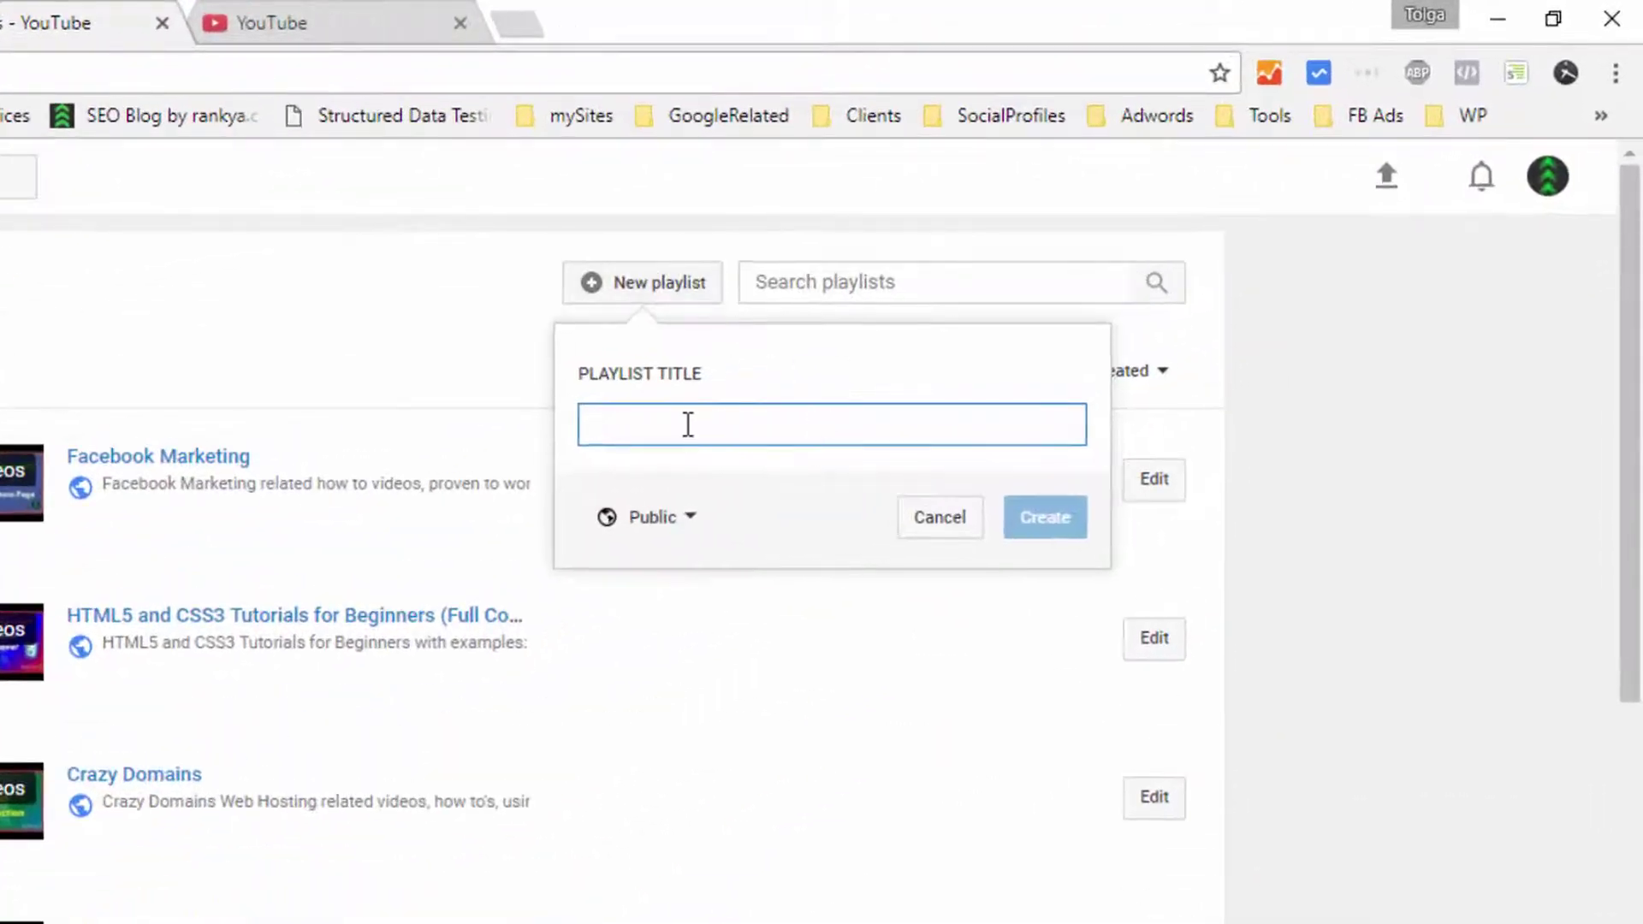
key(super+Tab)
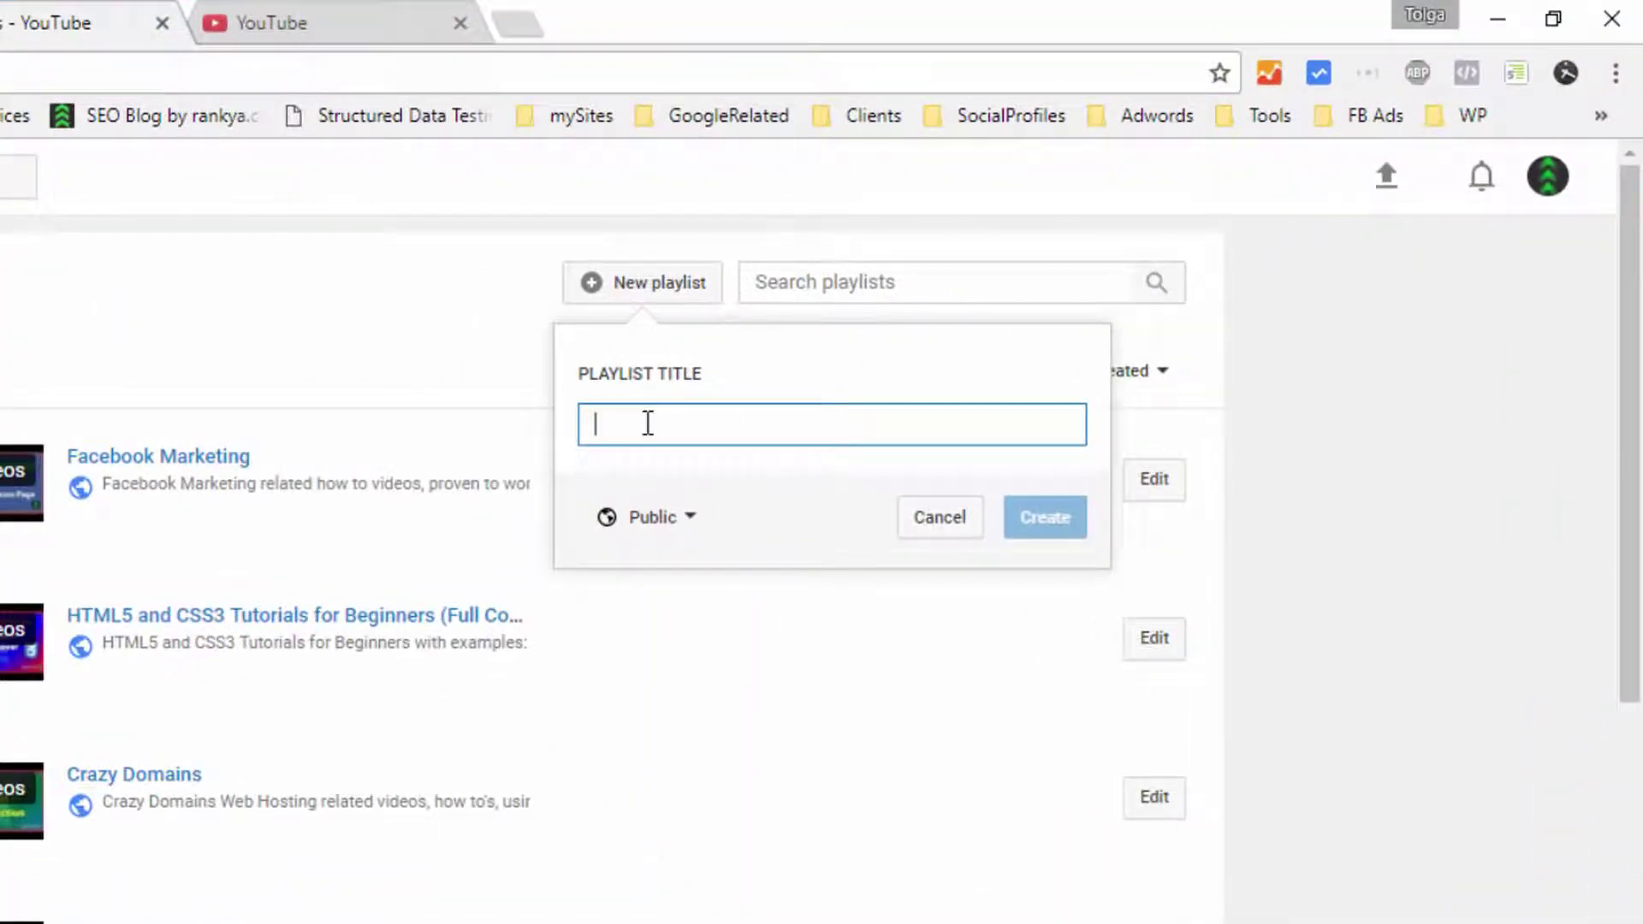
text(Sam)
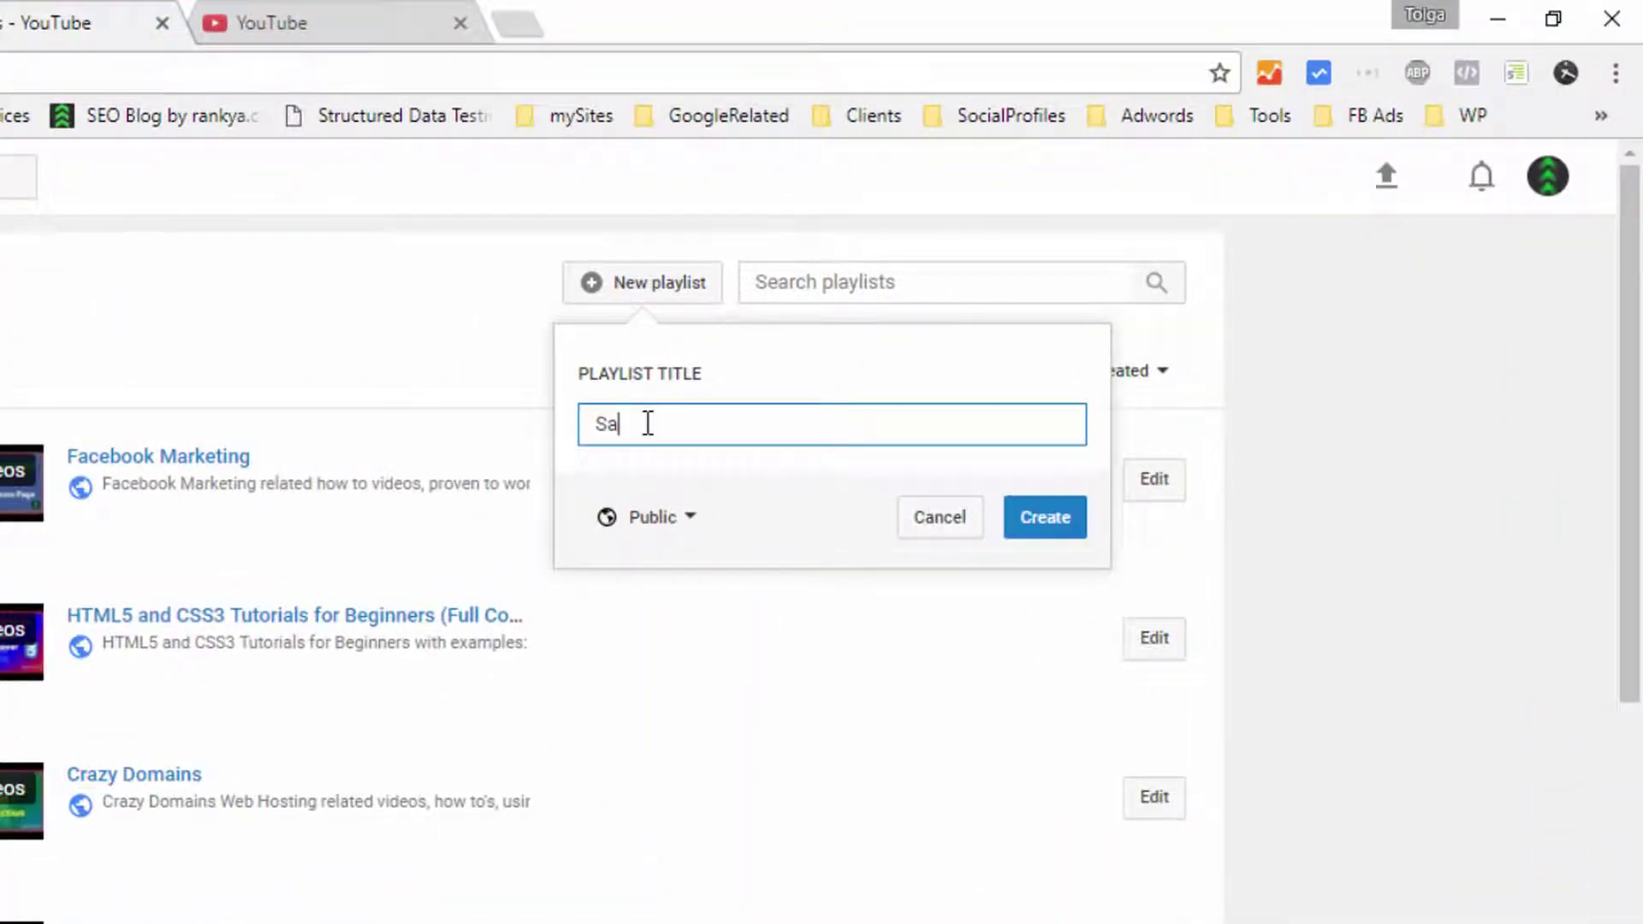
text(ple)
click(685, 542)
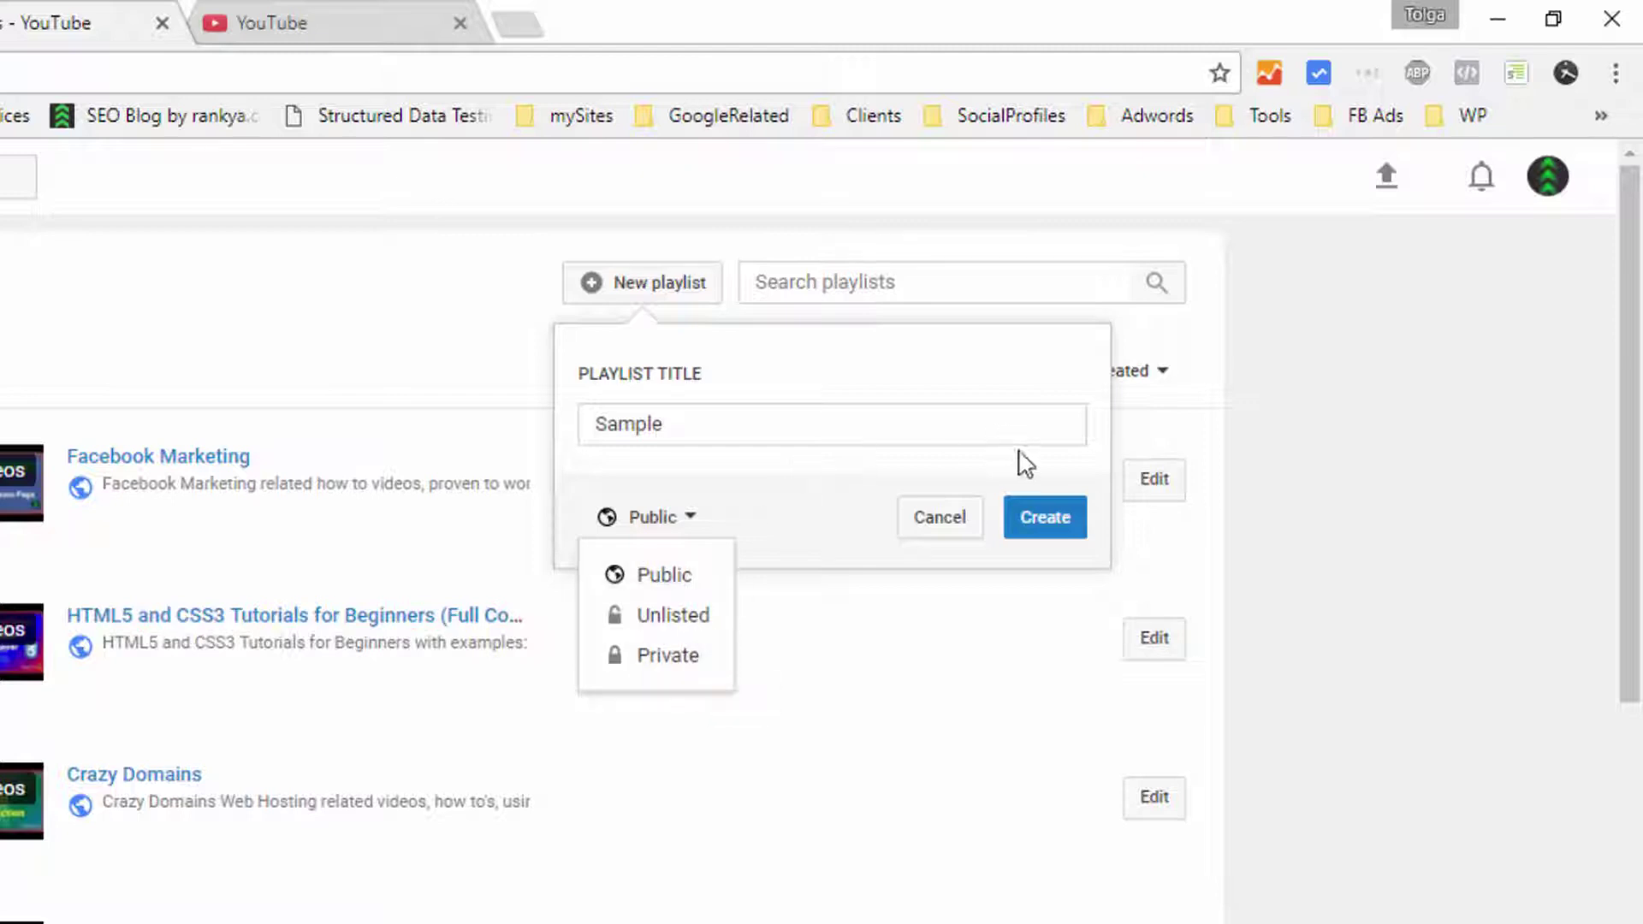
click(795, 429)
click(1058, 539)
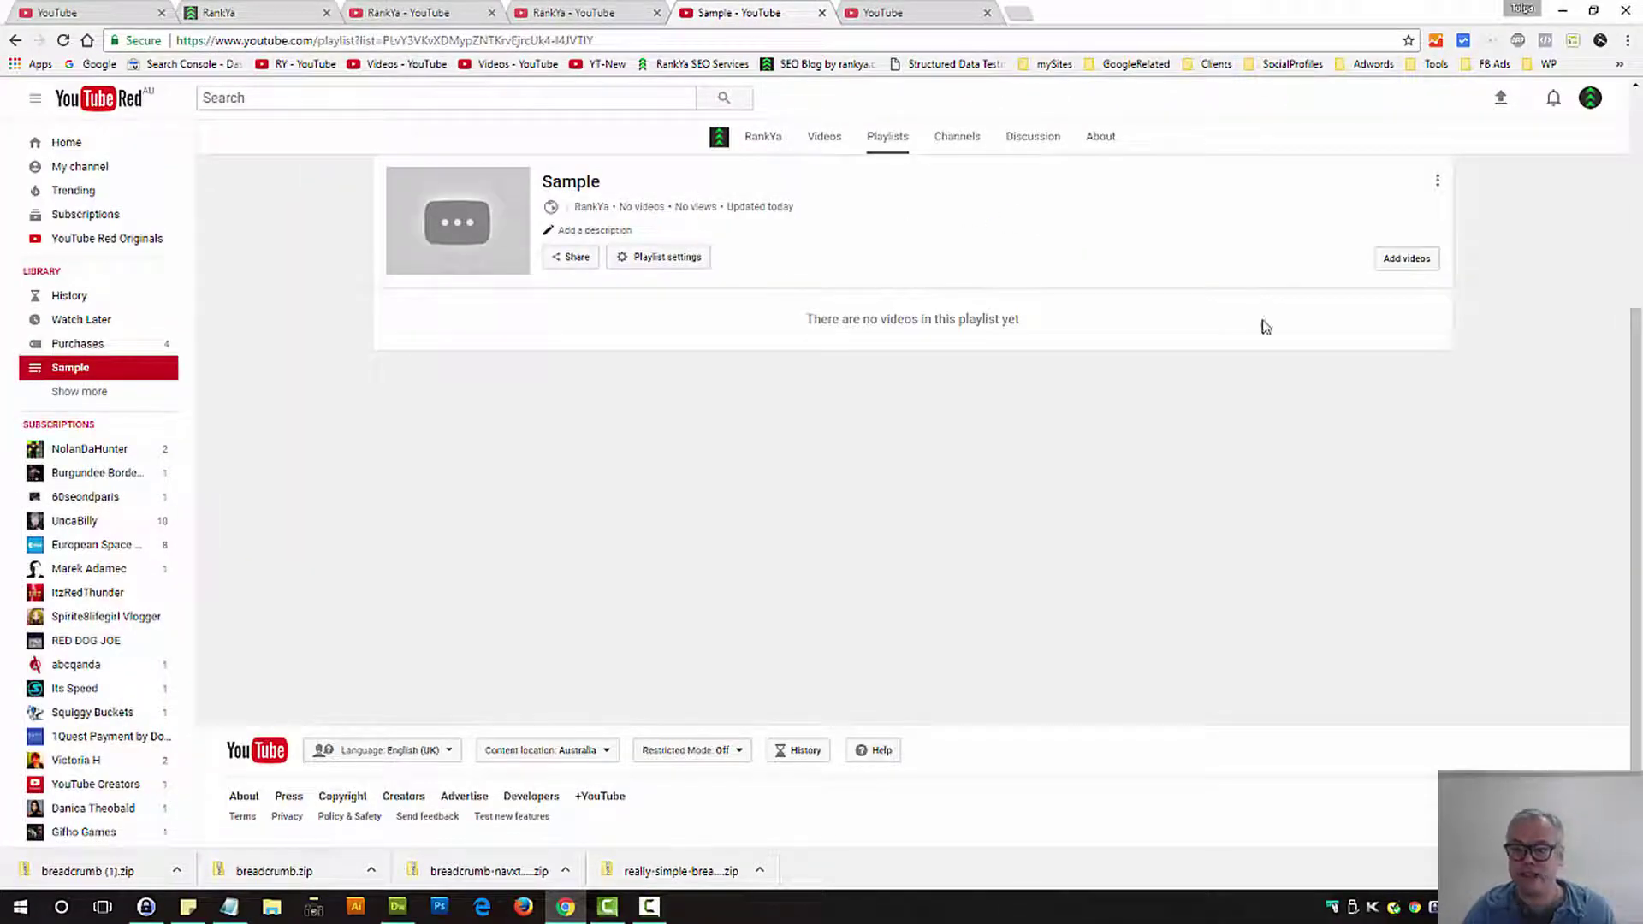
- Save the description 'Sample playlist' on the Sample playlist, leaving its more-actions menu unused
click(1435, 184)
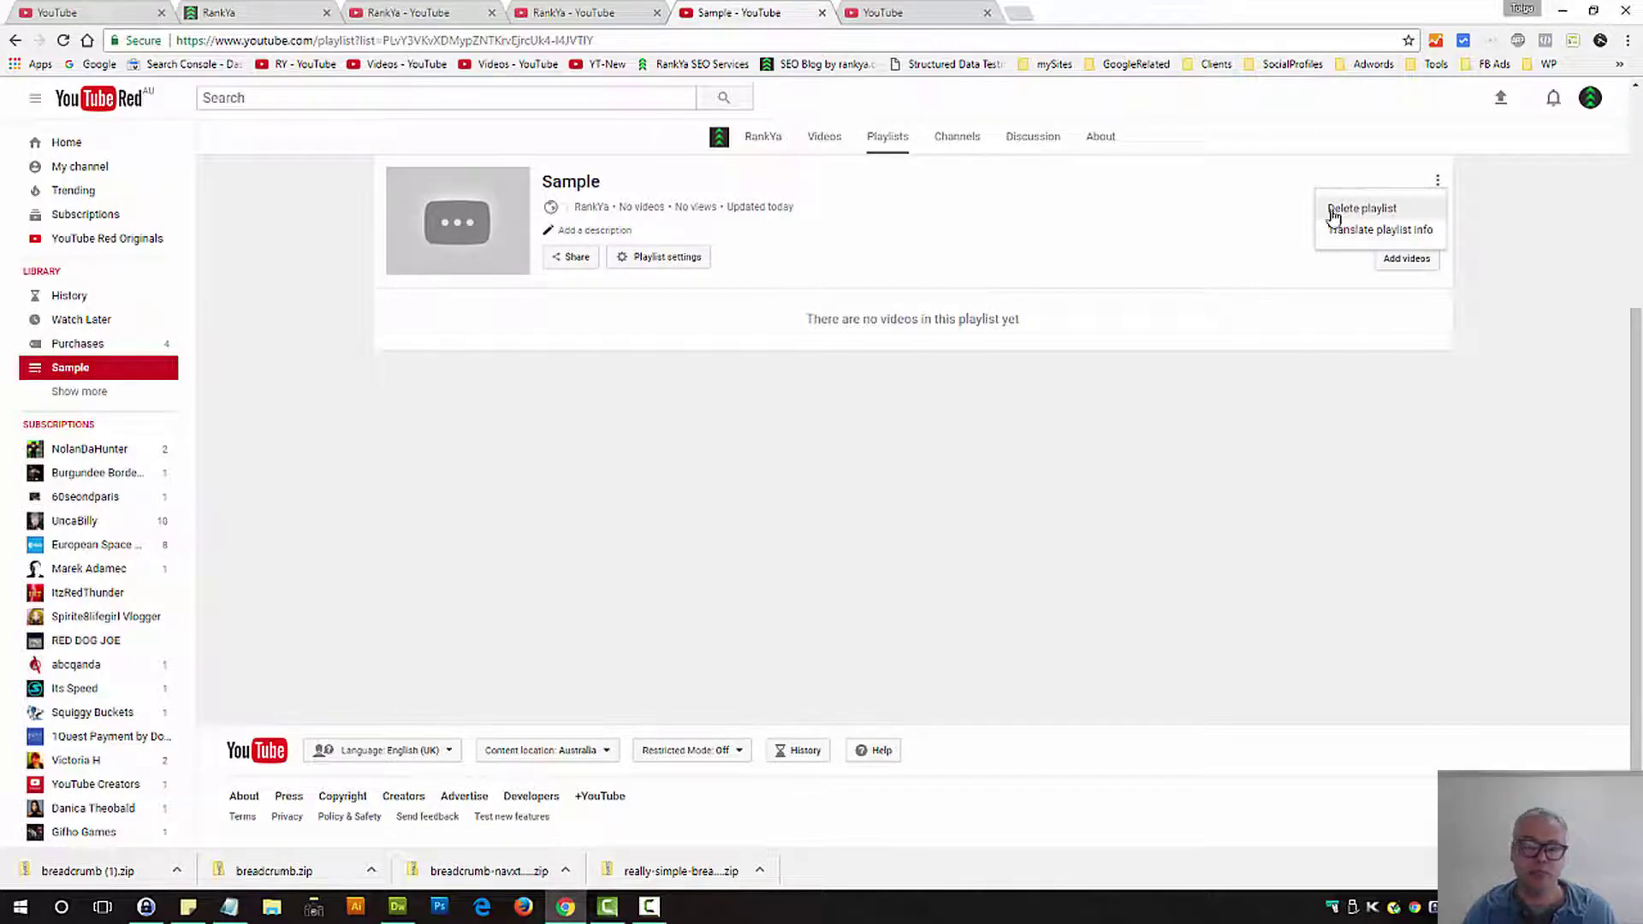
click(1084, 220)
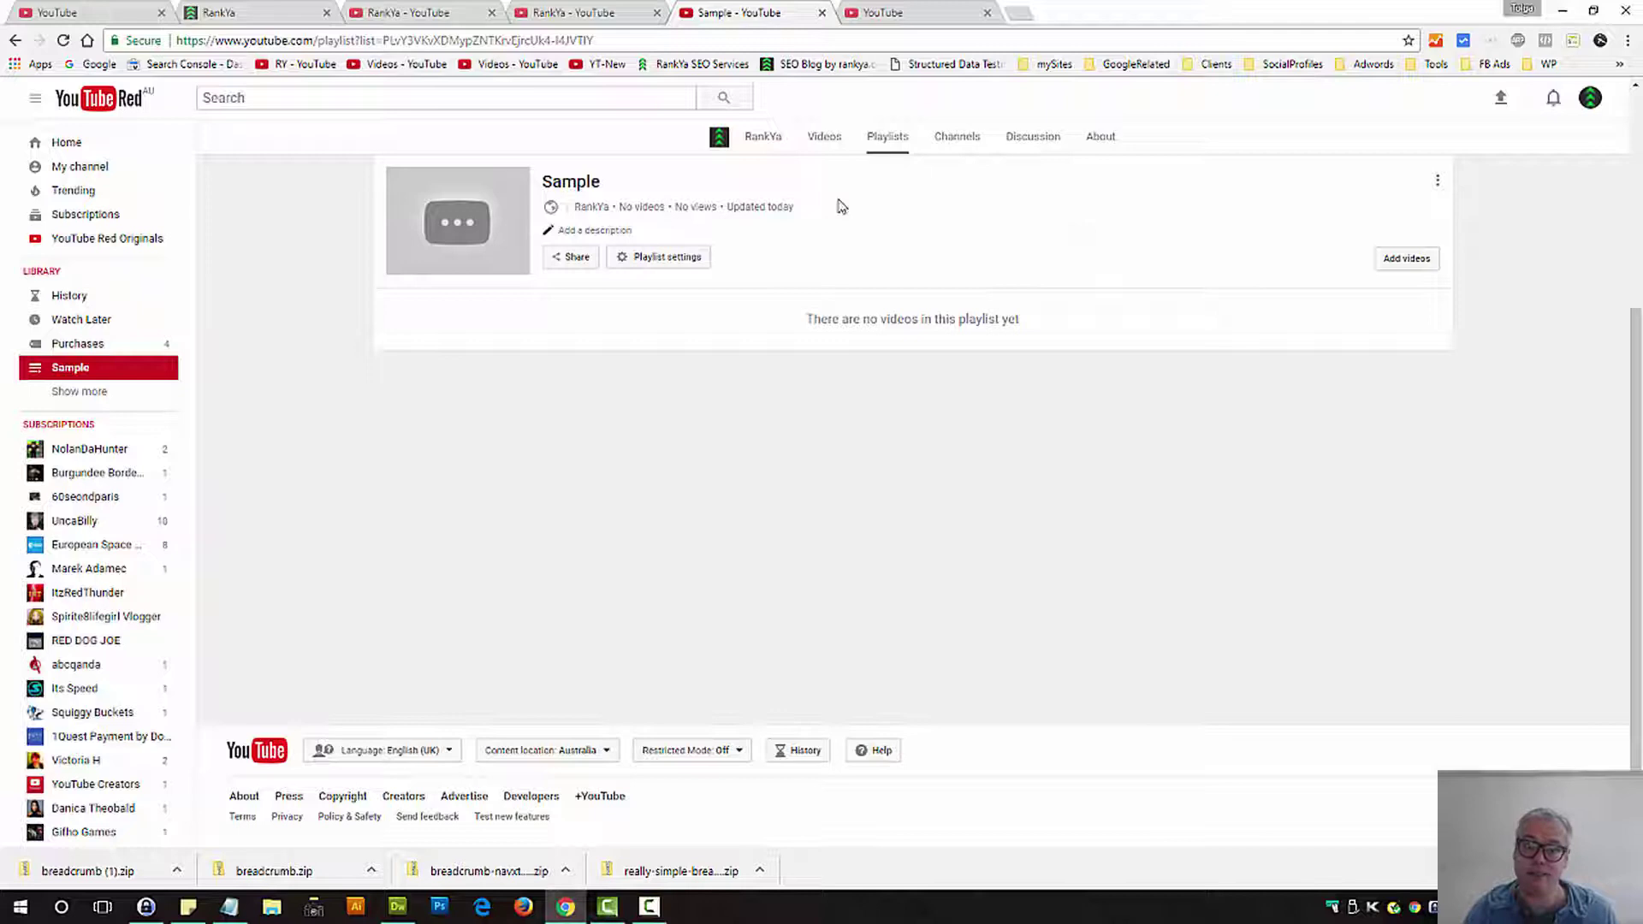
click(597, 231)
text(Sample play)
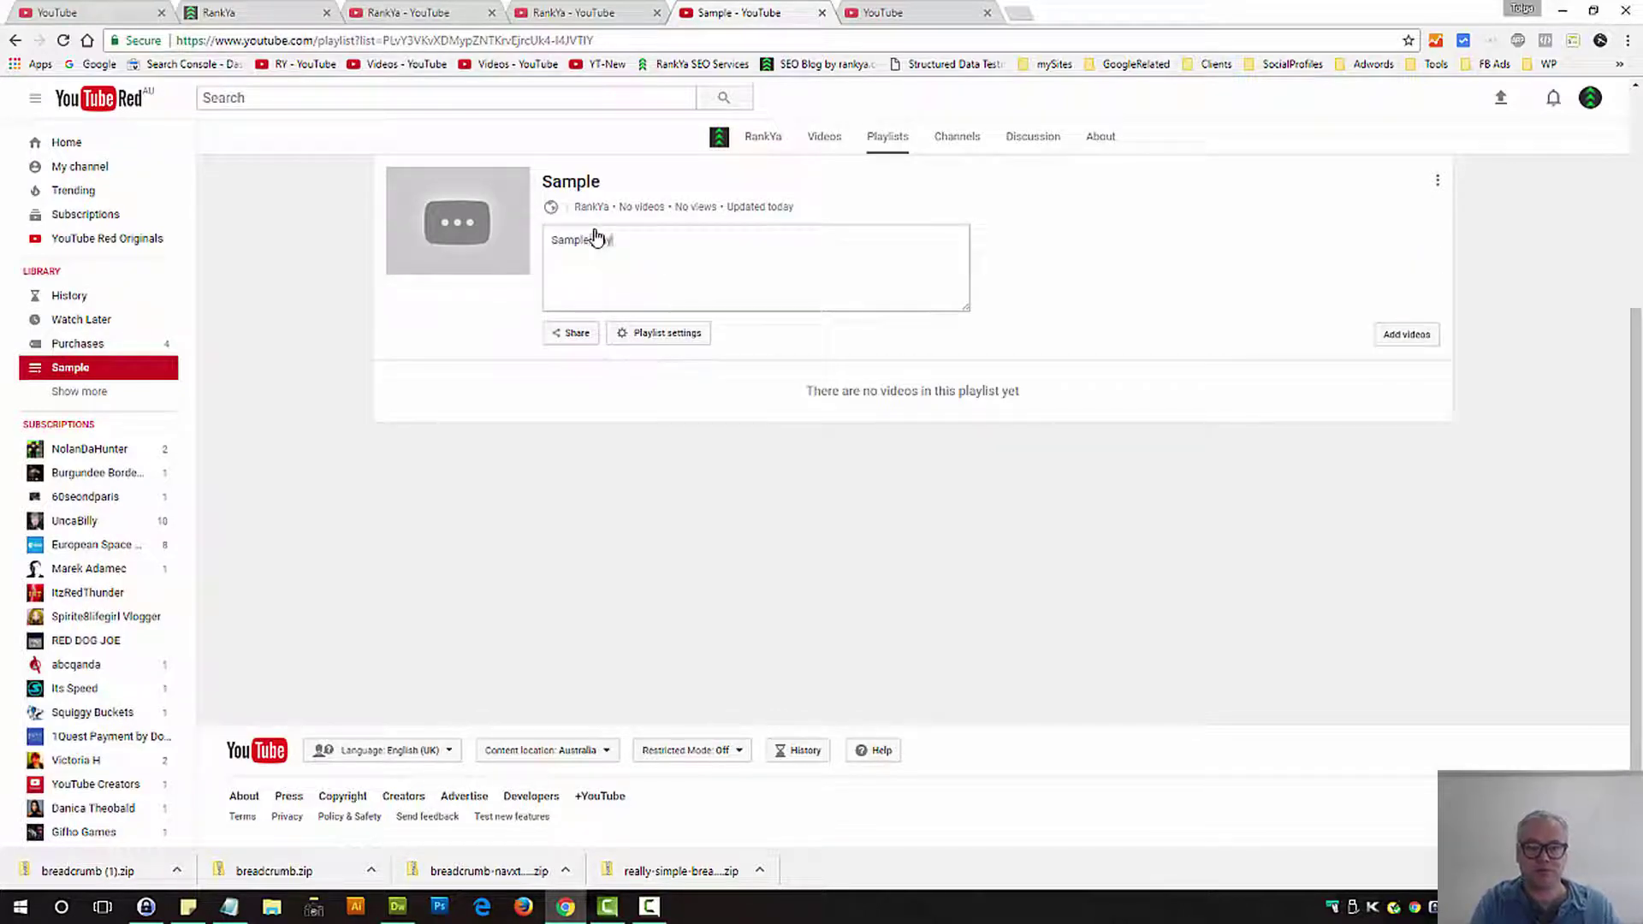
text(ist)
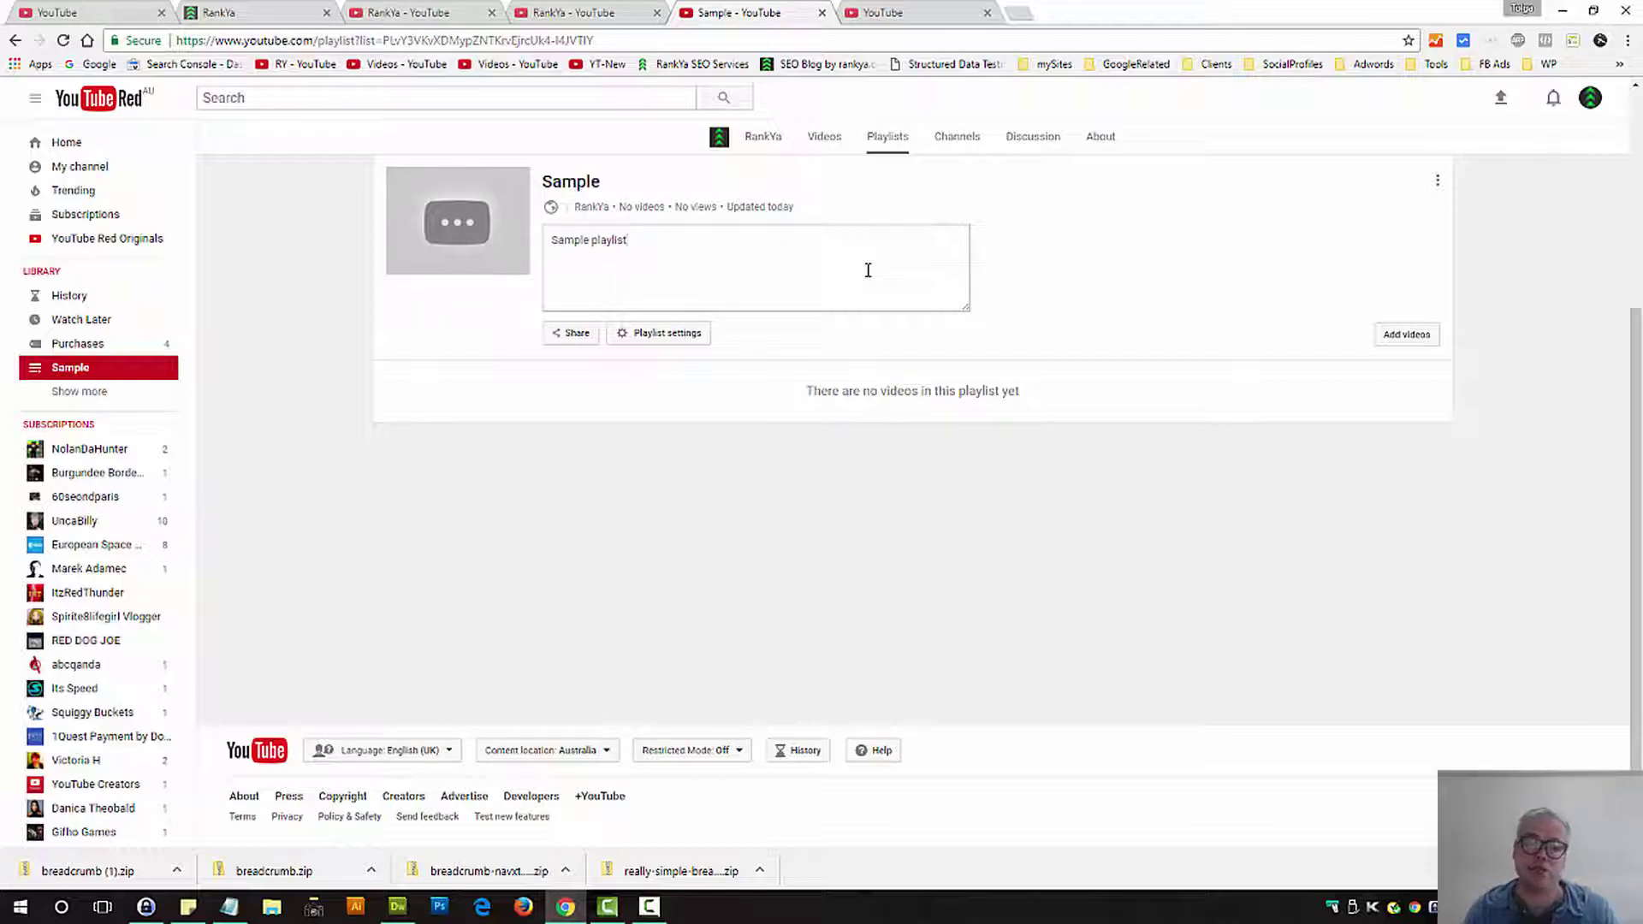
click(1176, 350)
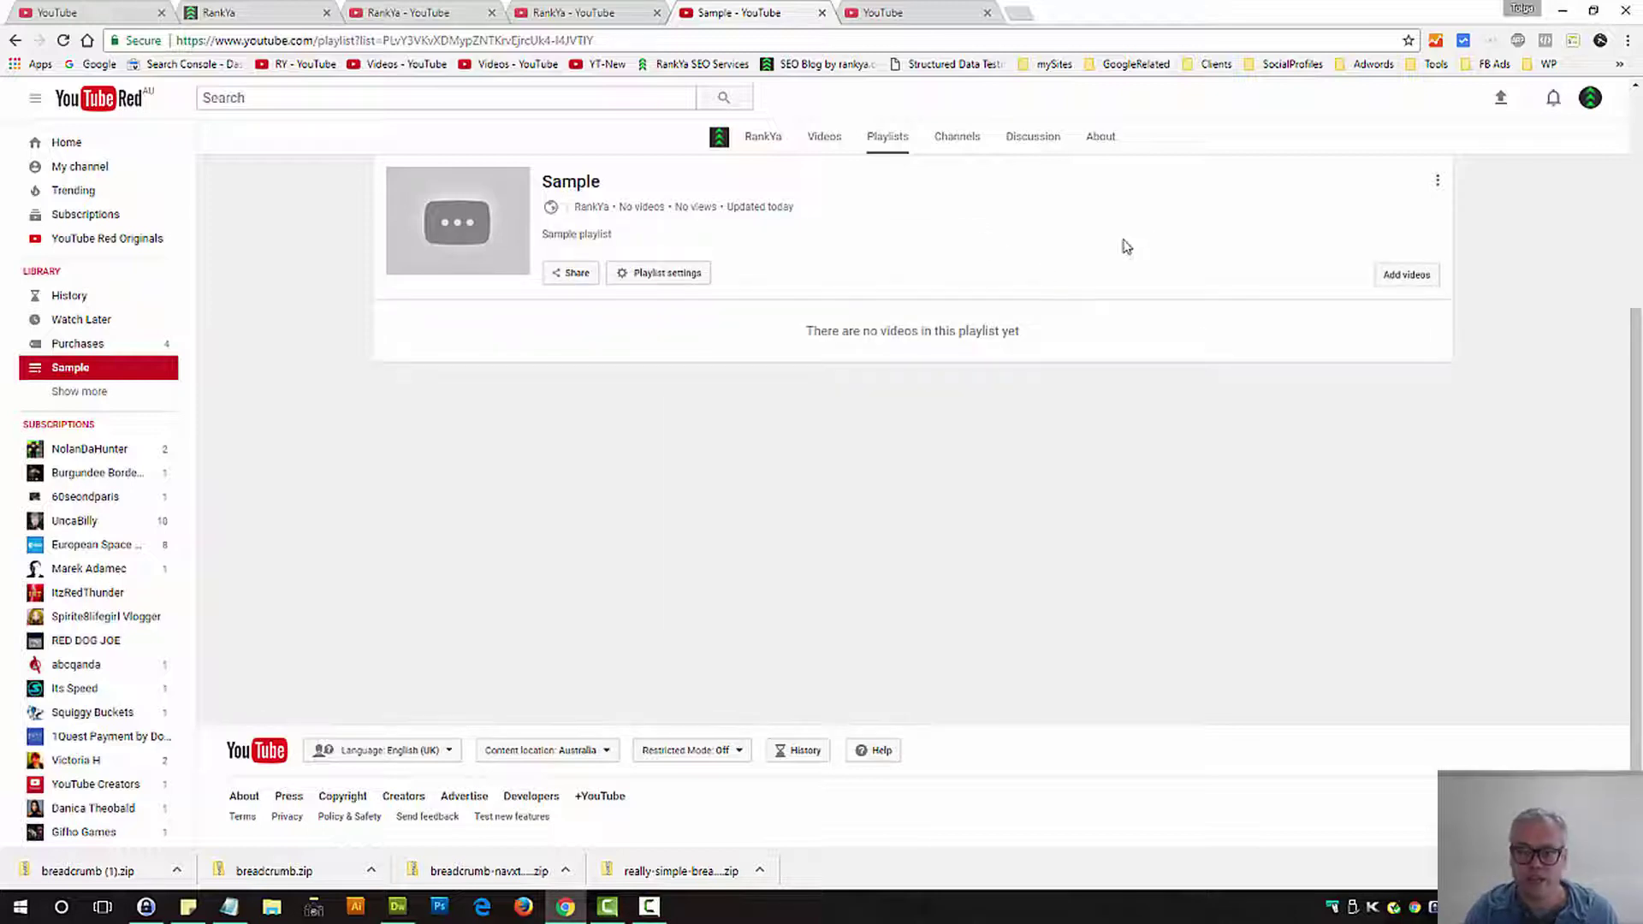
mouse_move(576, 233)
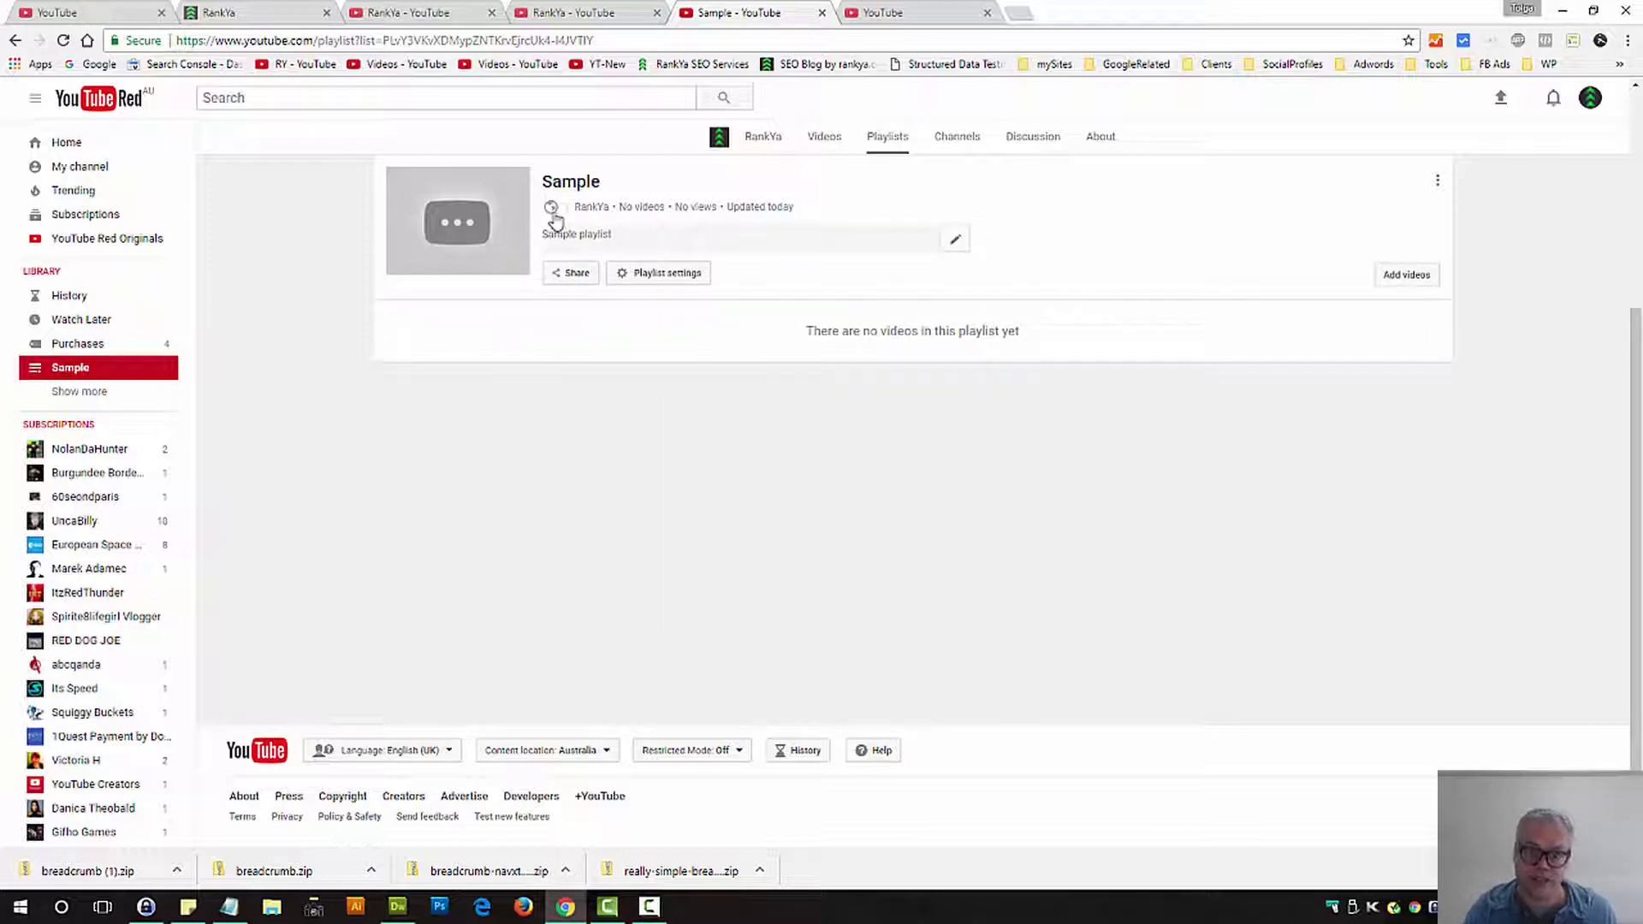
- Open the Sample playlist's settings and keep its privacy on Public
click(551, 210)
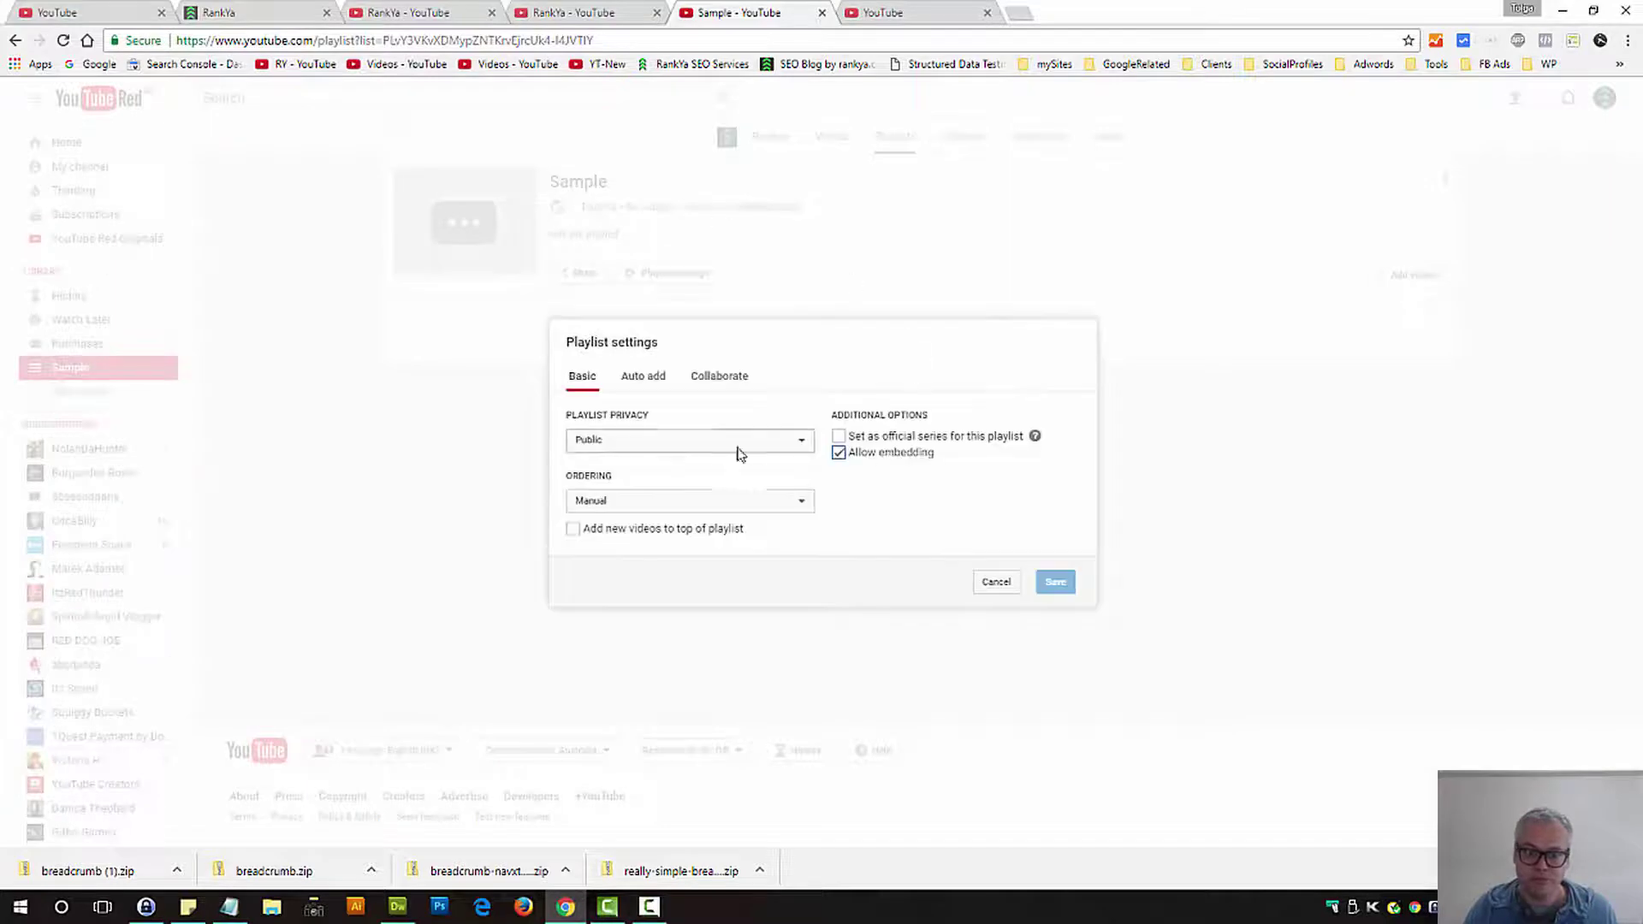
click(992, 584)
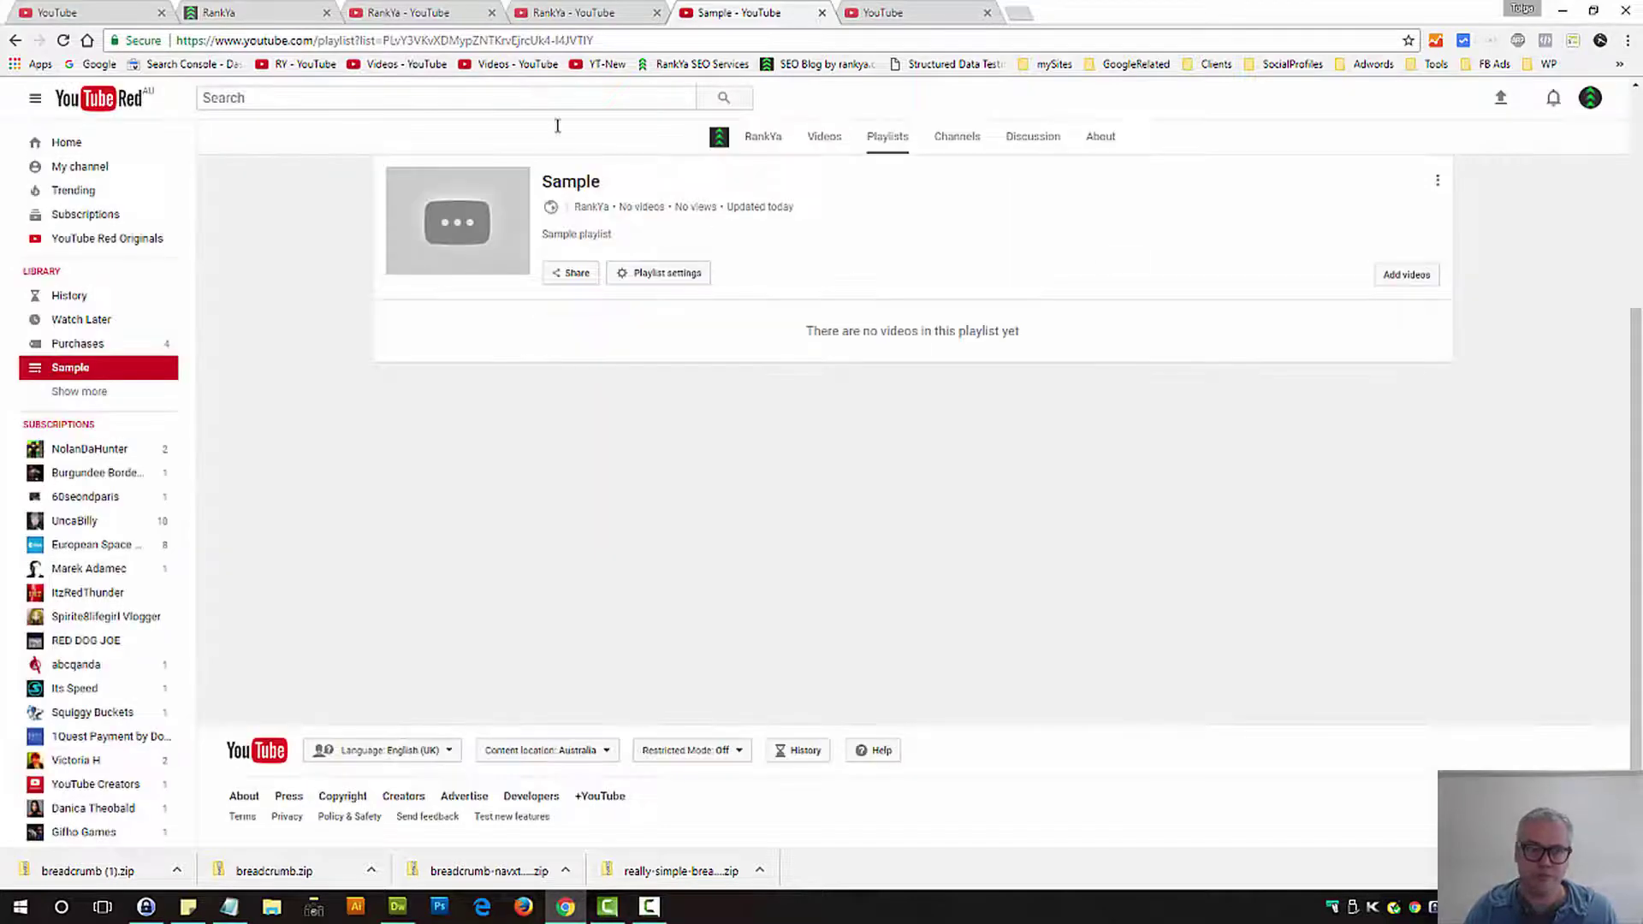
click(555, 208)
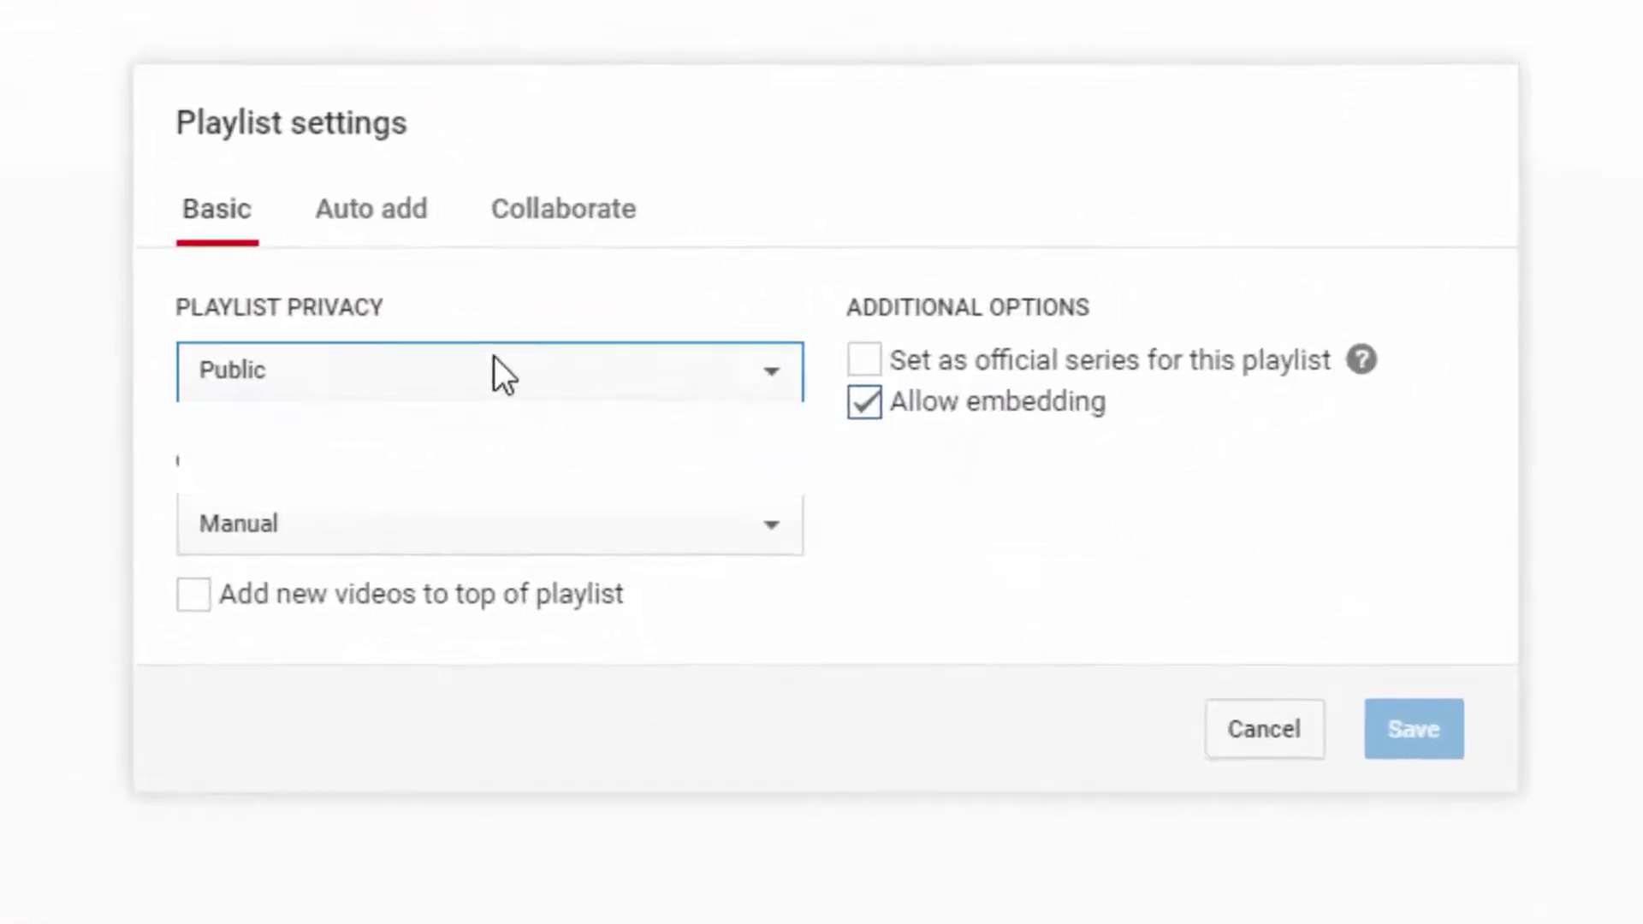
click(671, 434)
click(1158, 570)
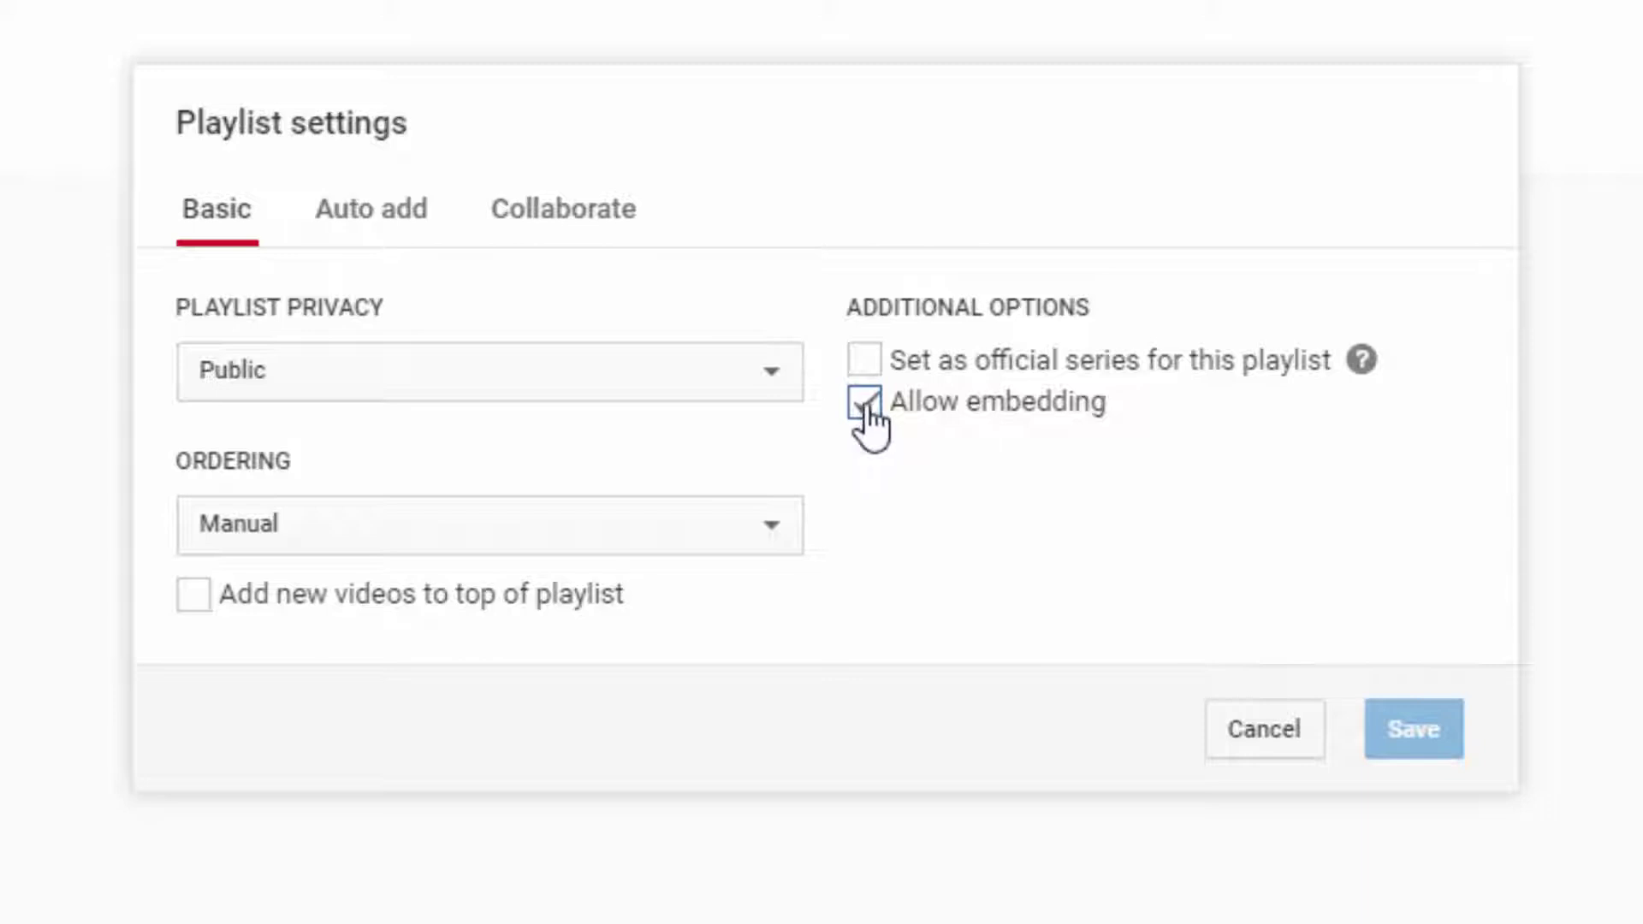
- Keep embedding allowed and set ordering to Date added (newest)
click(864, 403)
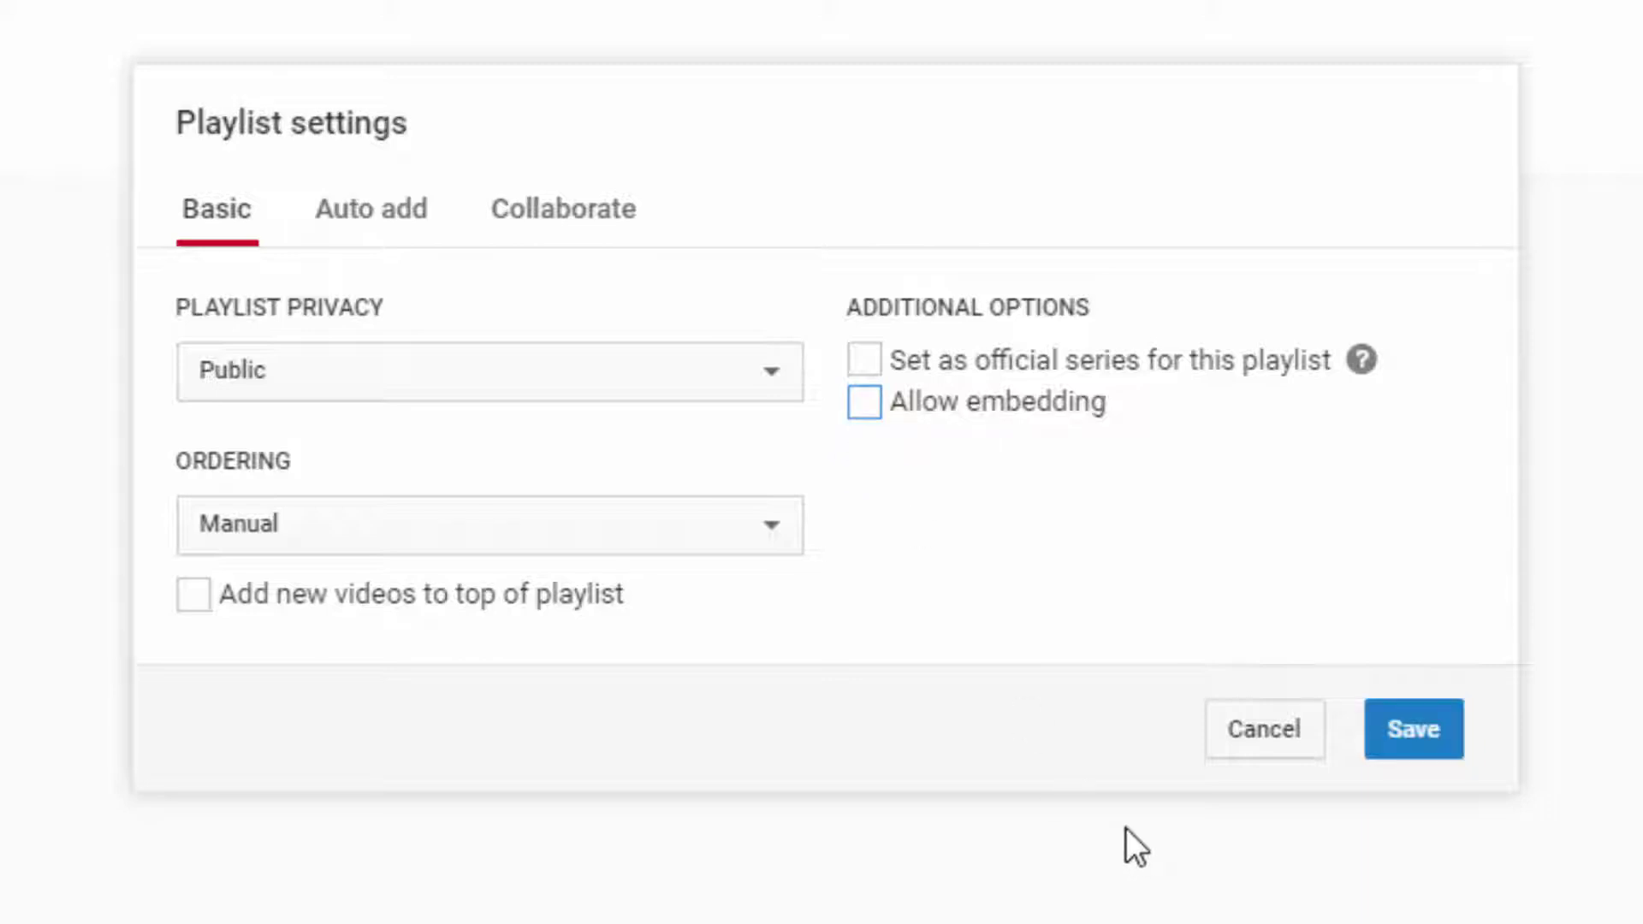
click(866, 407)
click(400, 525)
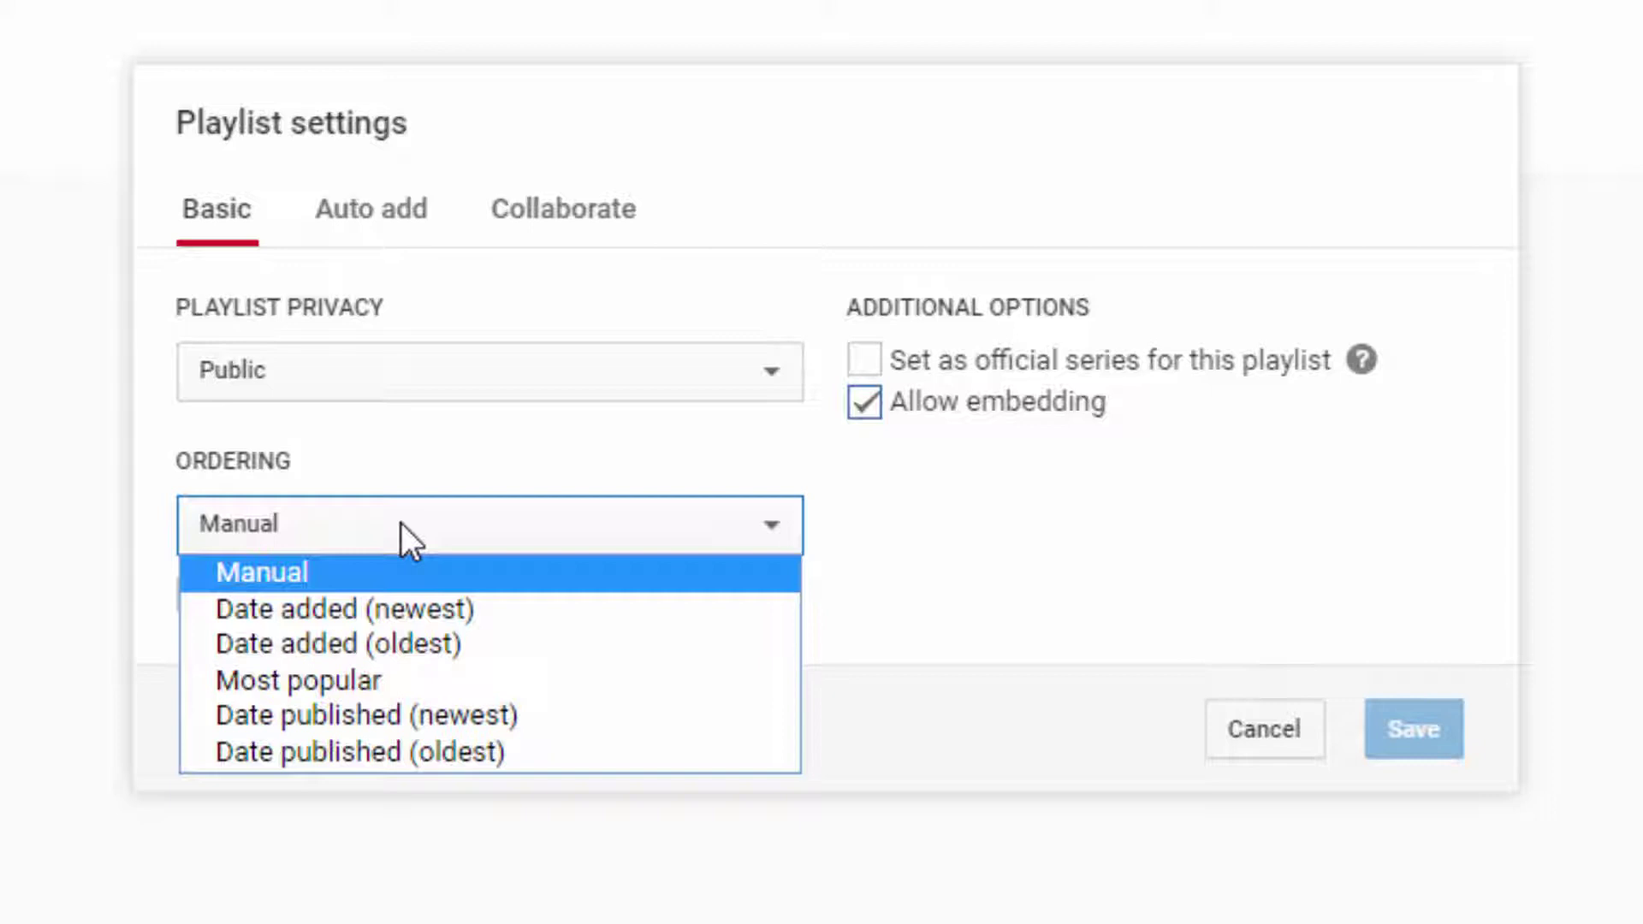
click(438, 596)
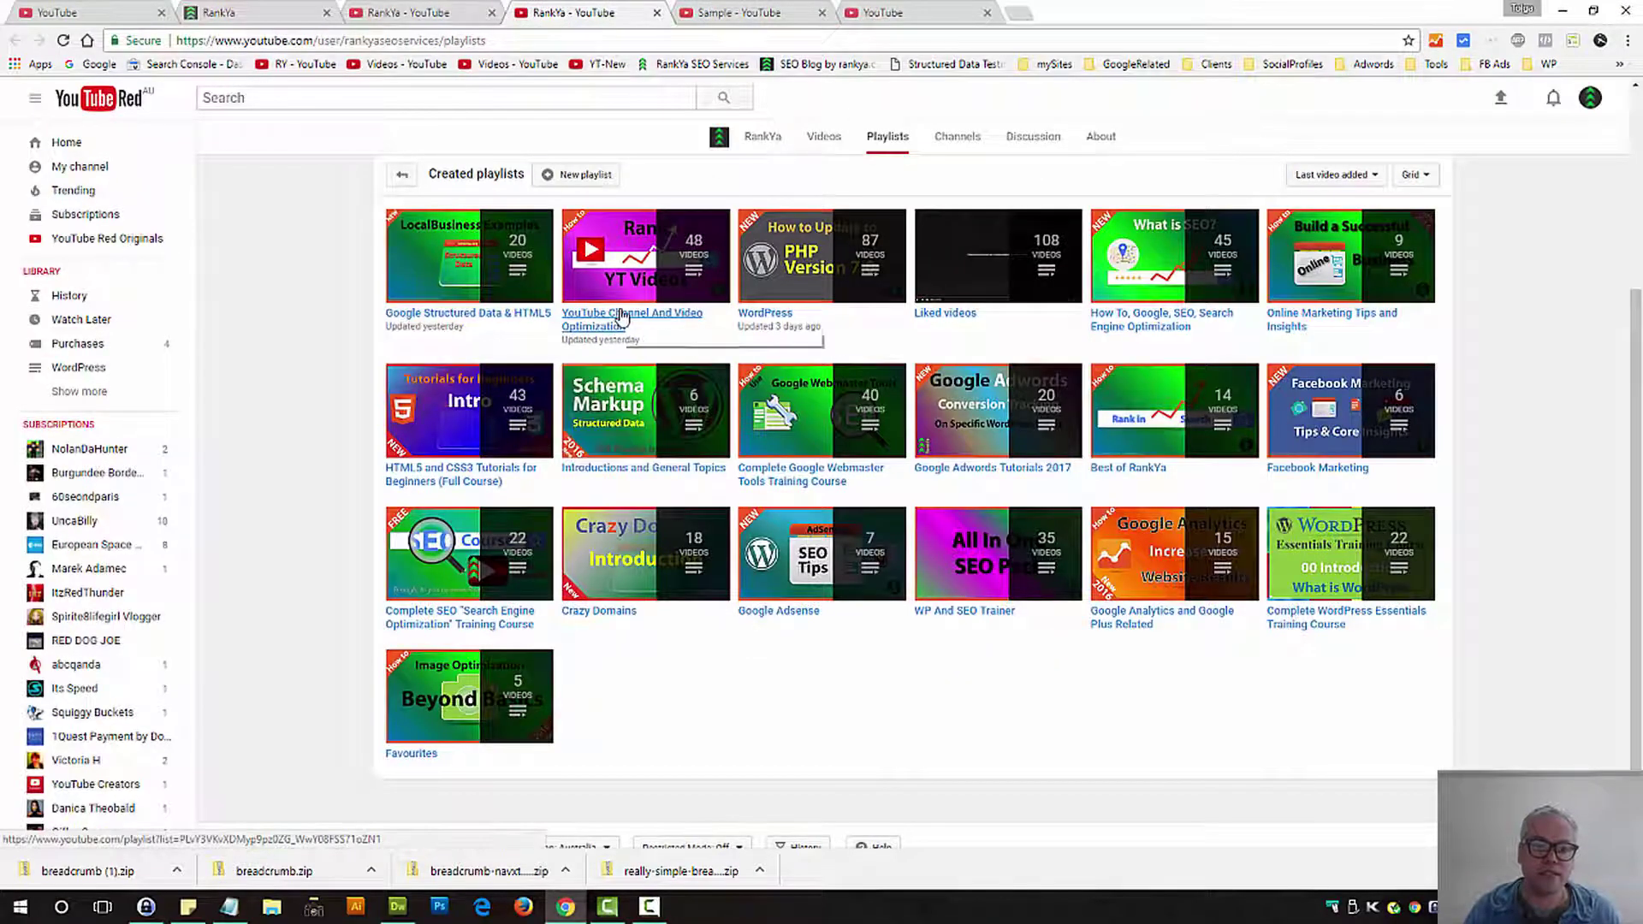
- Open the YouTube Channel And Video Optimization playlist in a separate tab for reference
middle_click(628, 321)
click(733, 11)
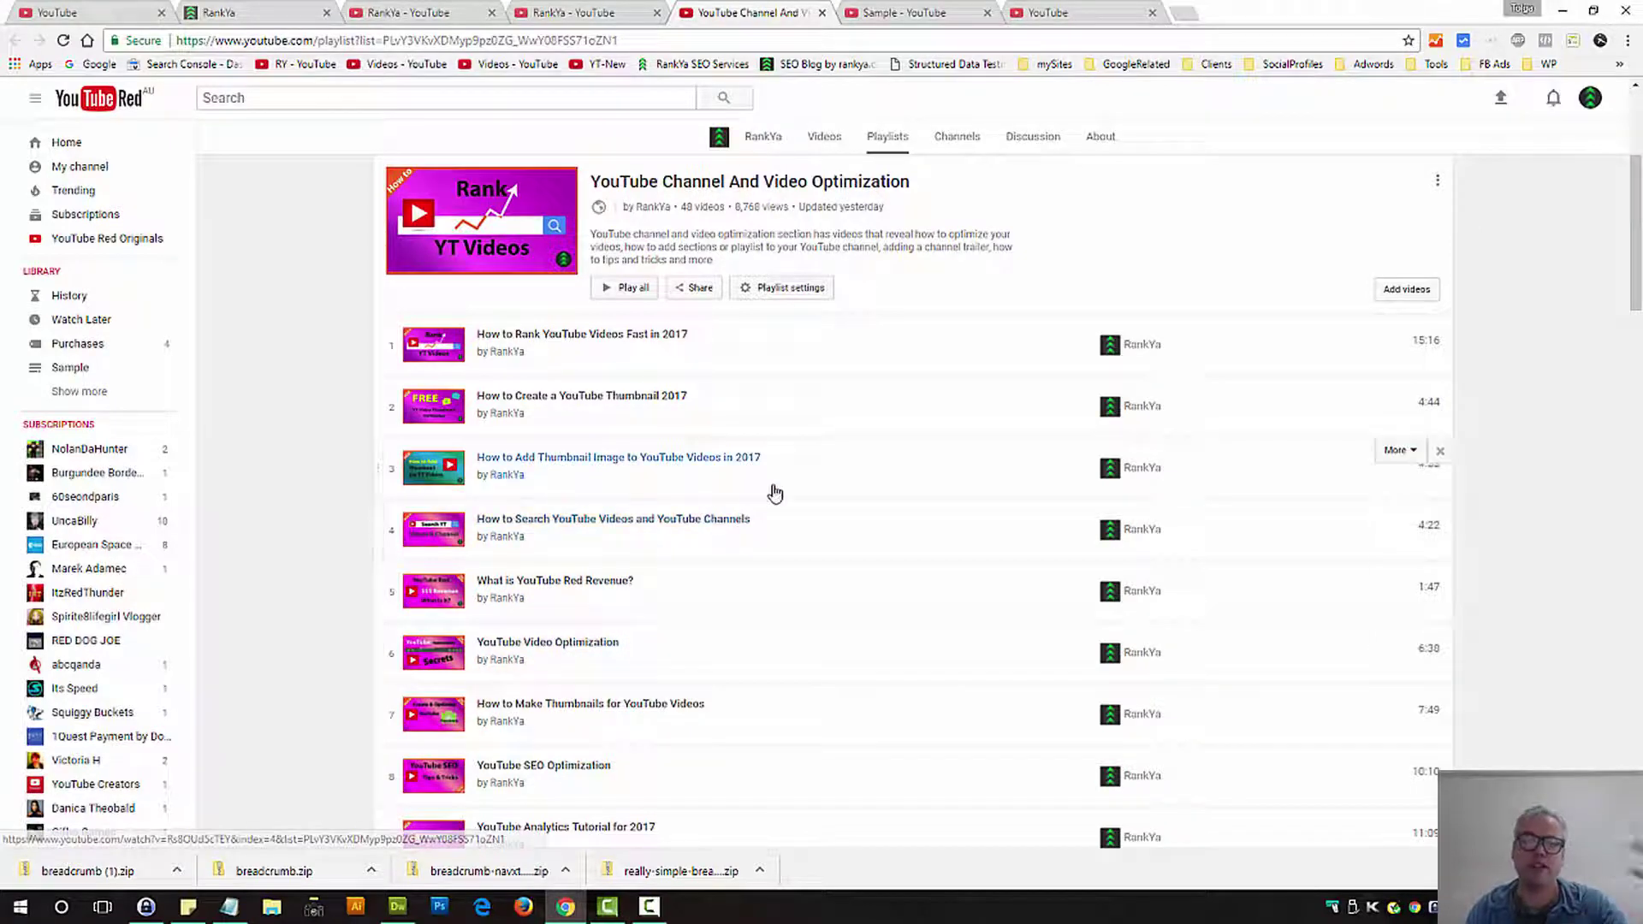
click(903, 12)
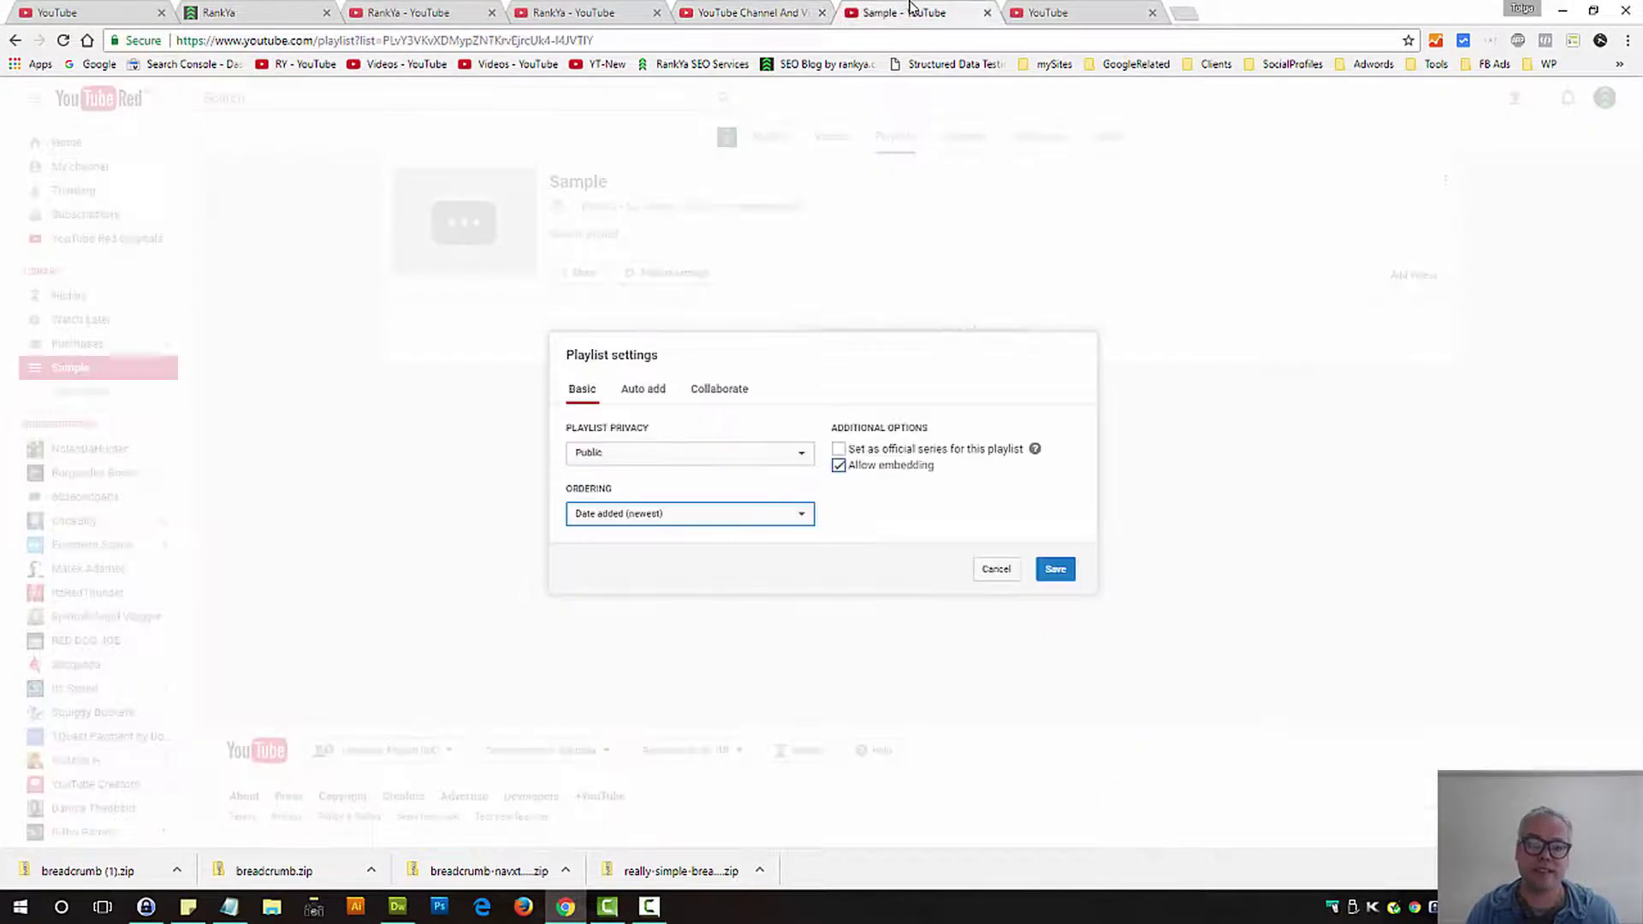
- Set Sample's ordering to Manual with new videos added to the top
click(708, 516)
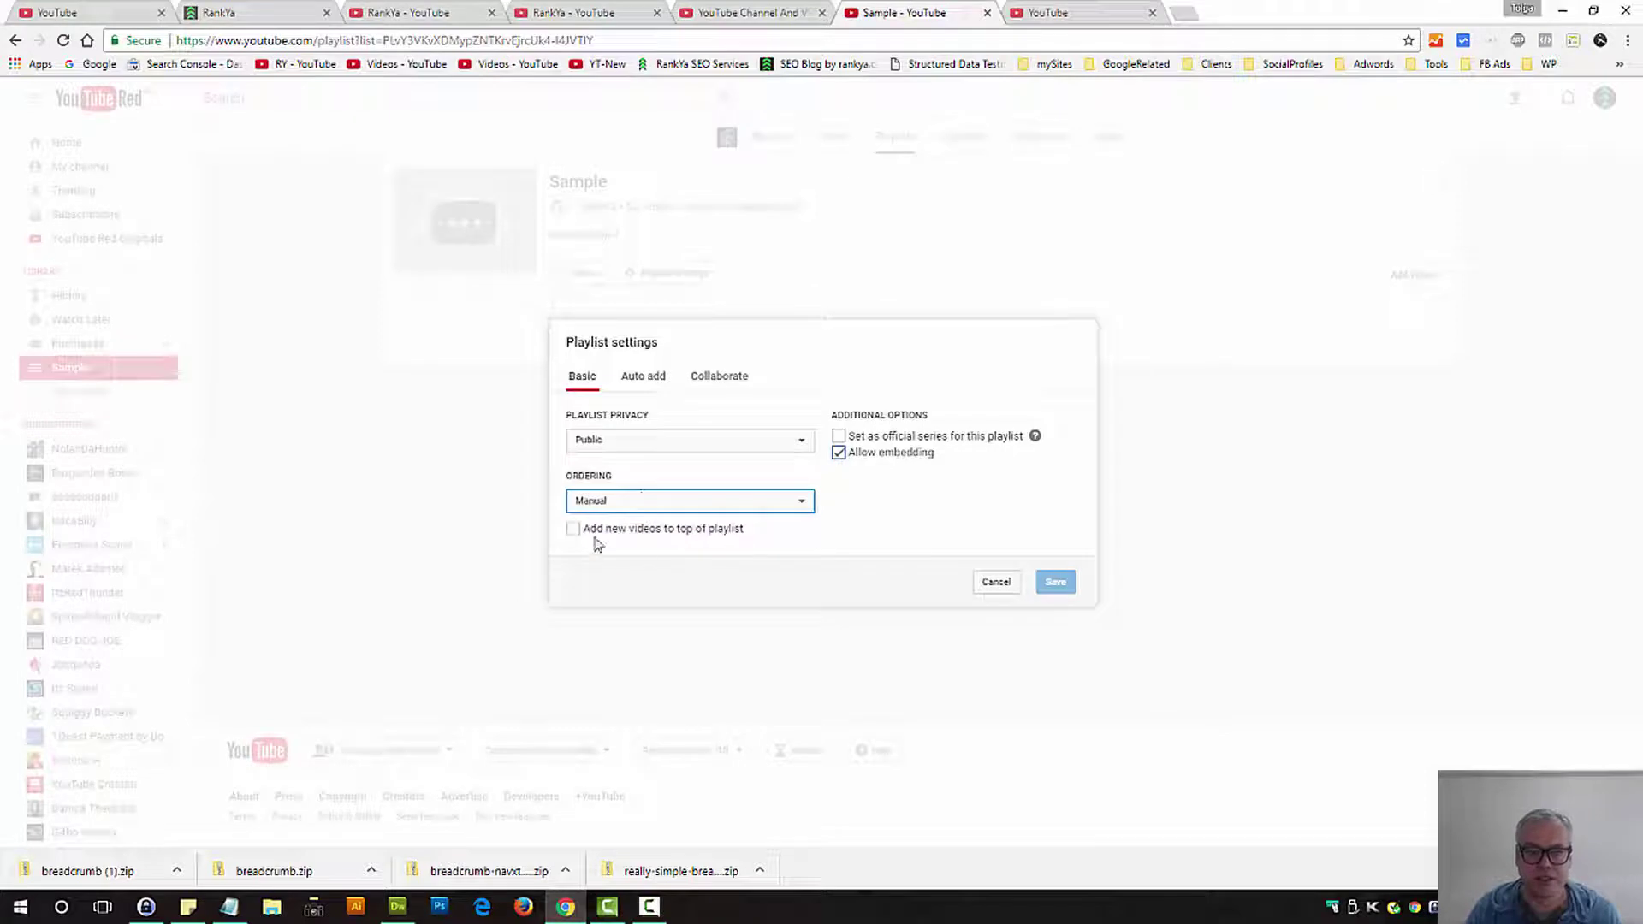
click(573, 529)
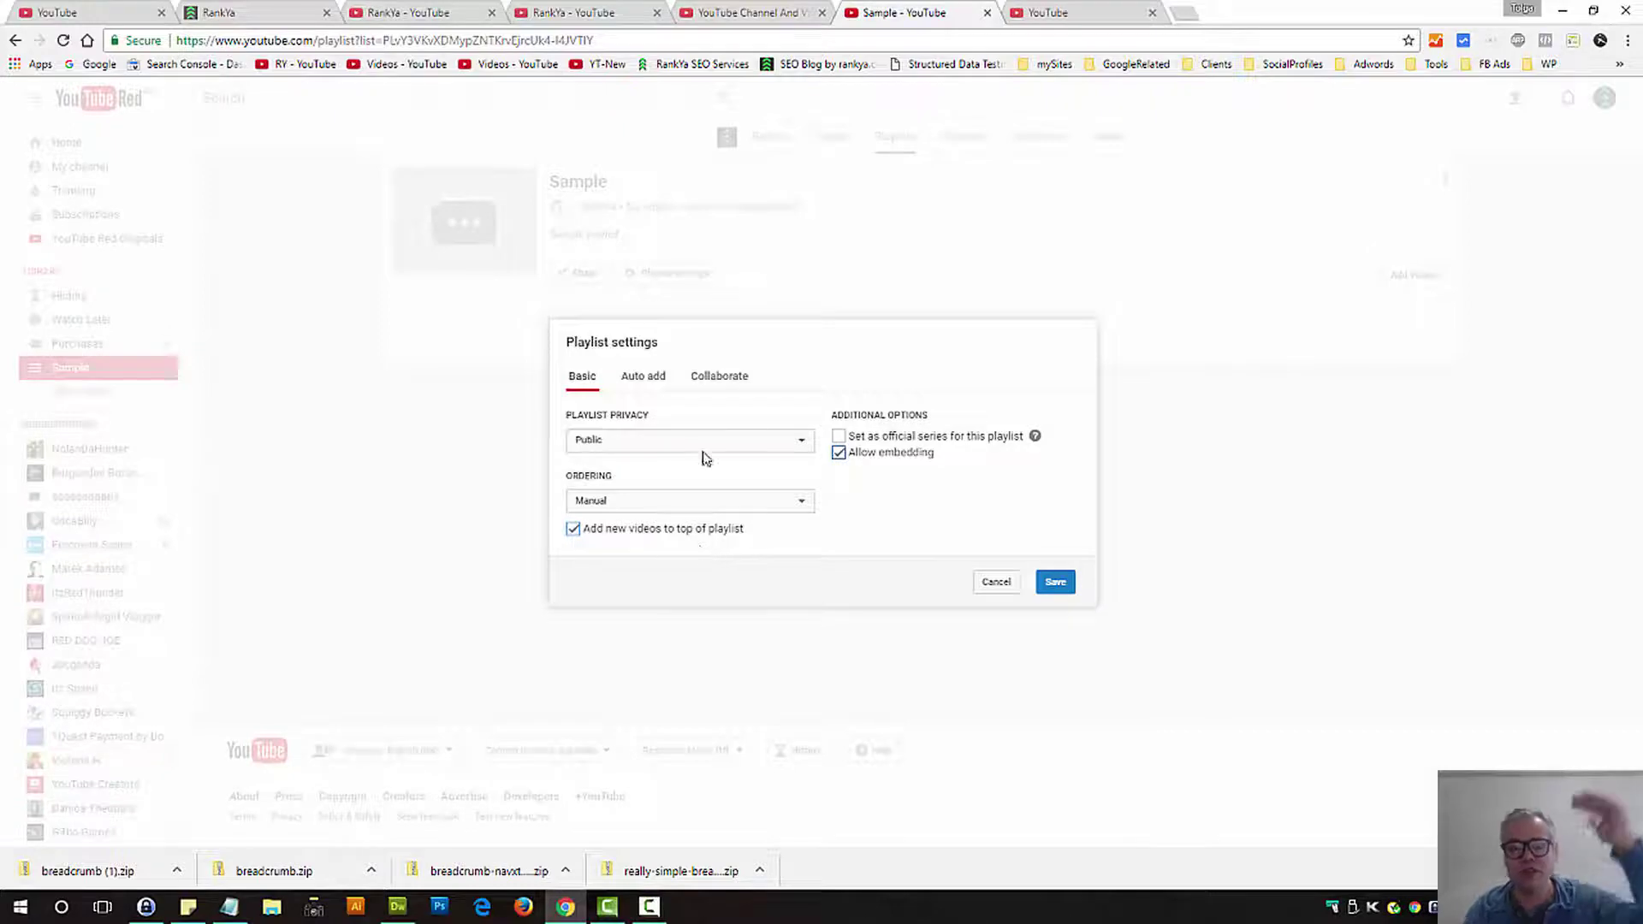
click(727, 10)
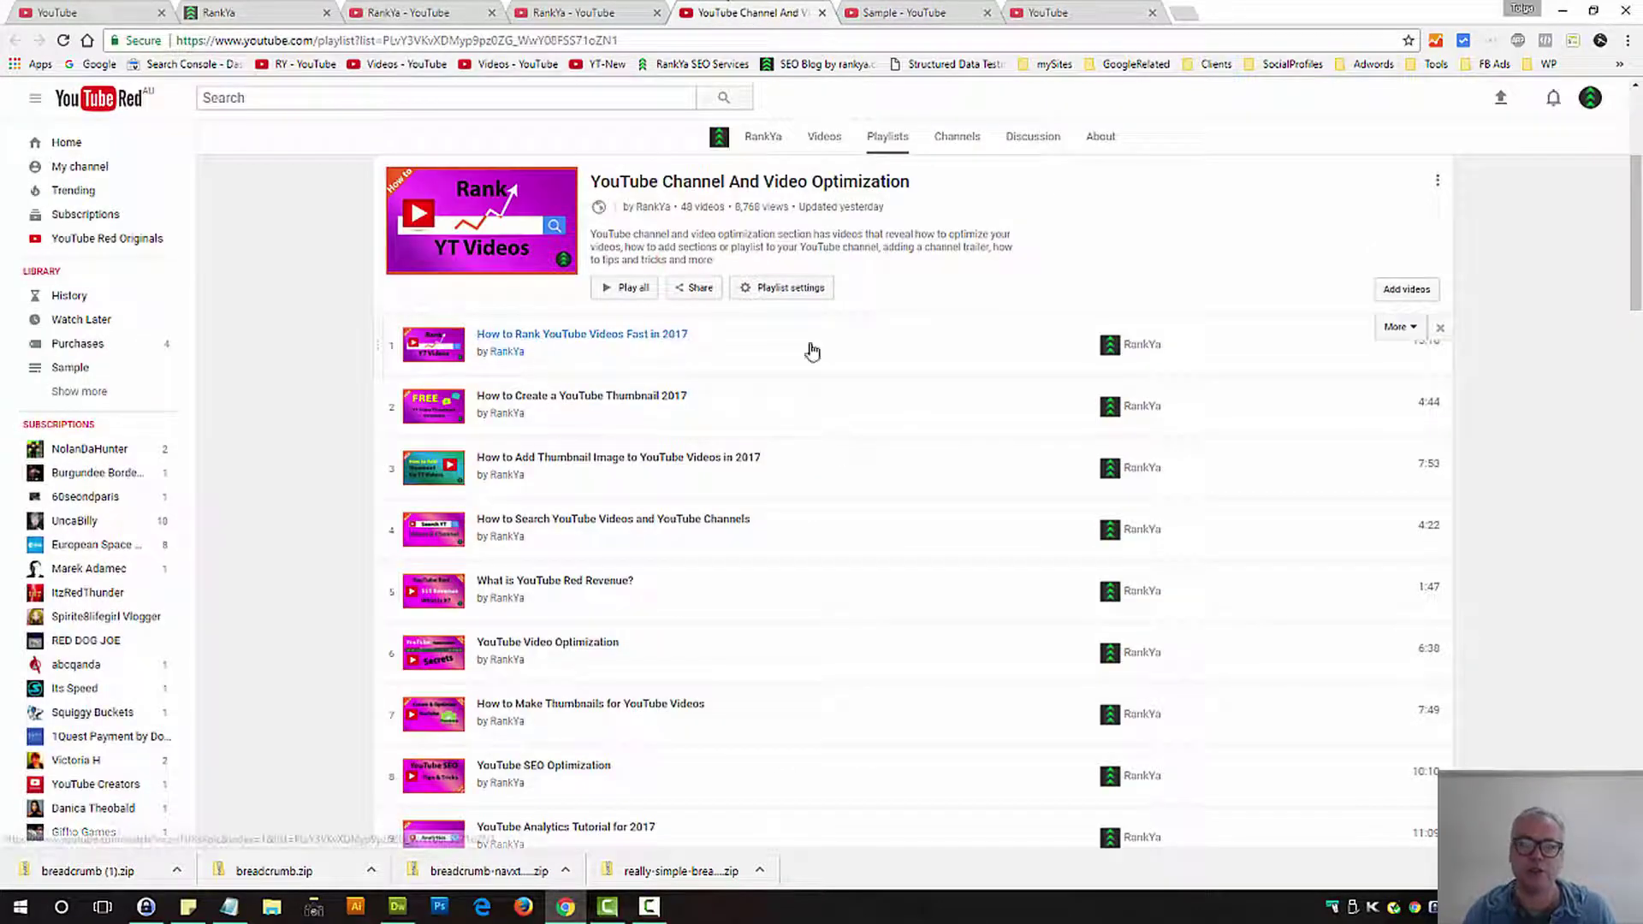
click(923, 11)
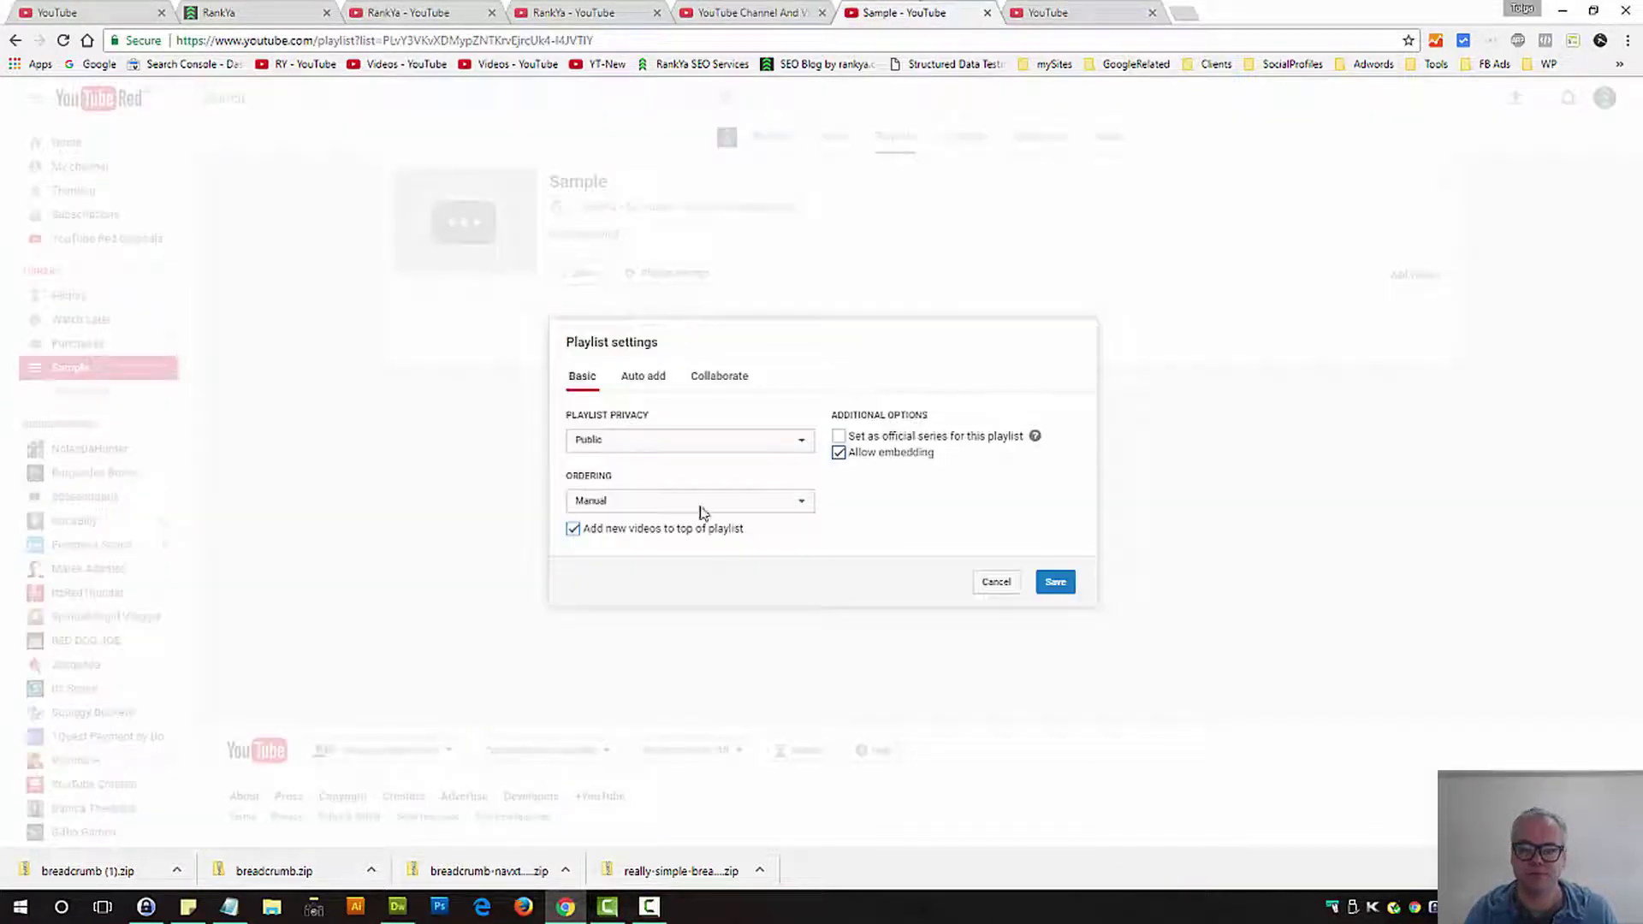
- Save an auto-add rule where Title contains 'YouTube', then return to editing rules
click(649, 371)
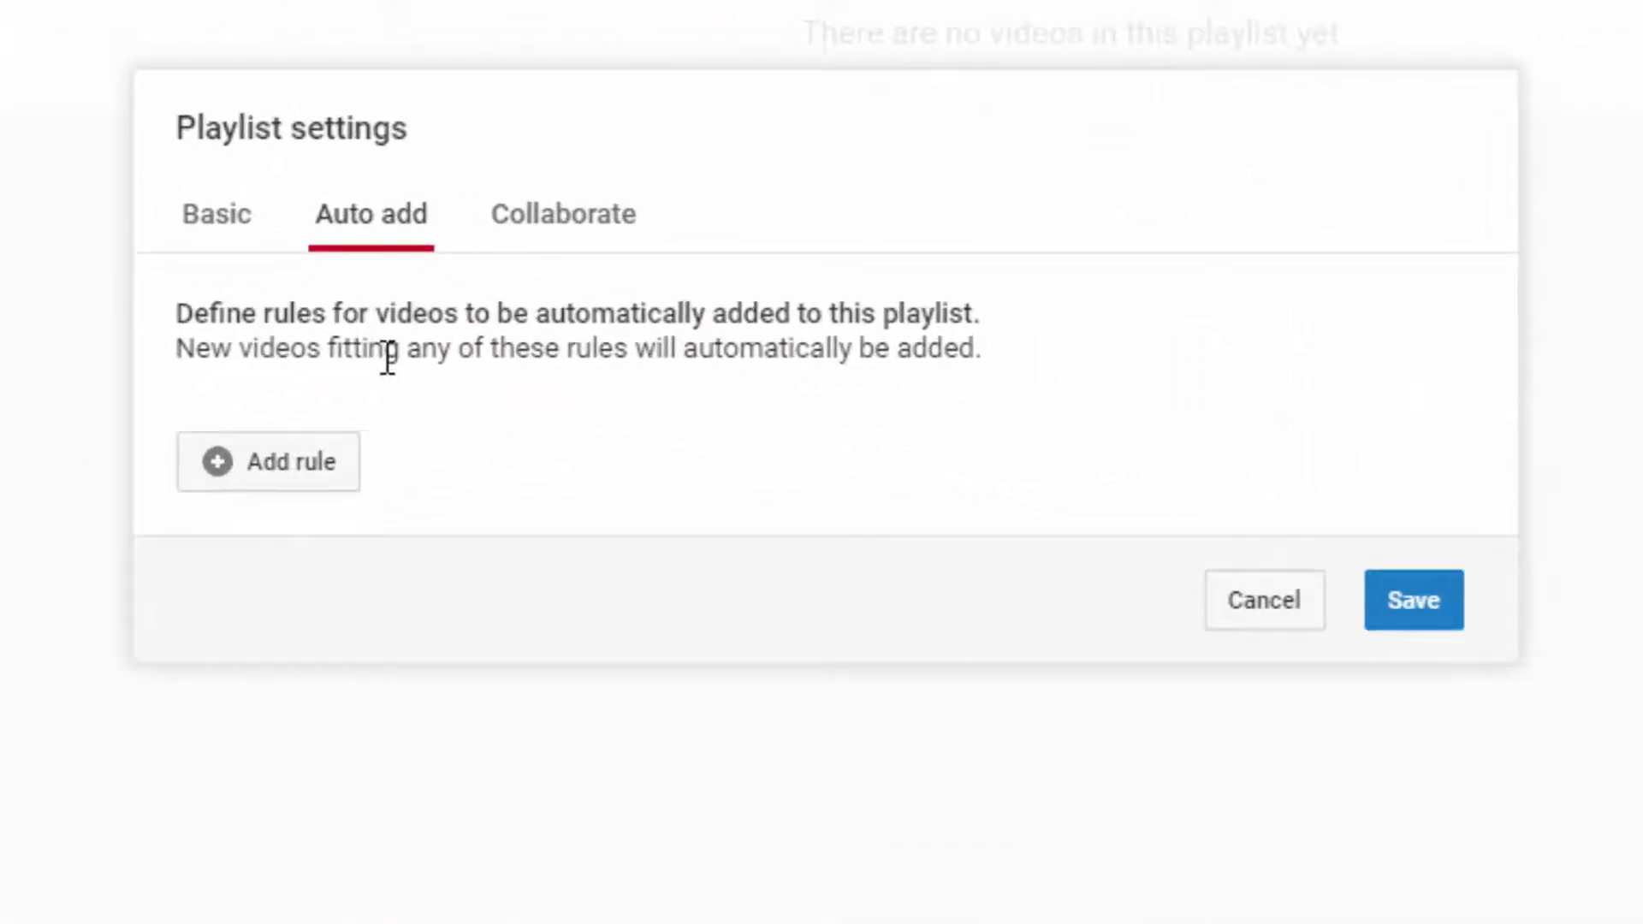
click(242, 473)
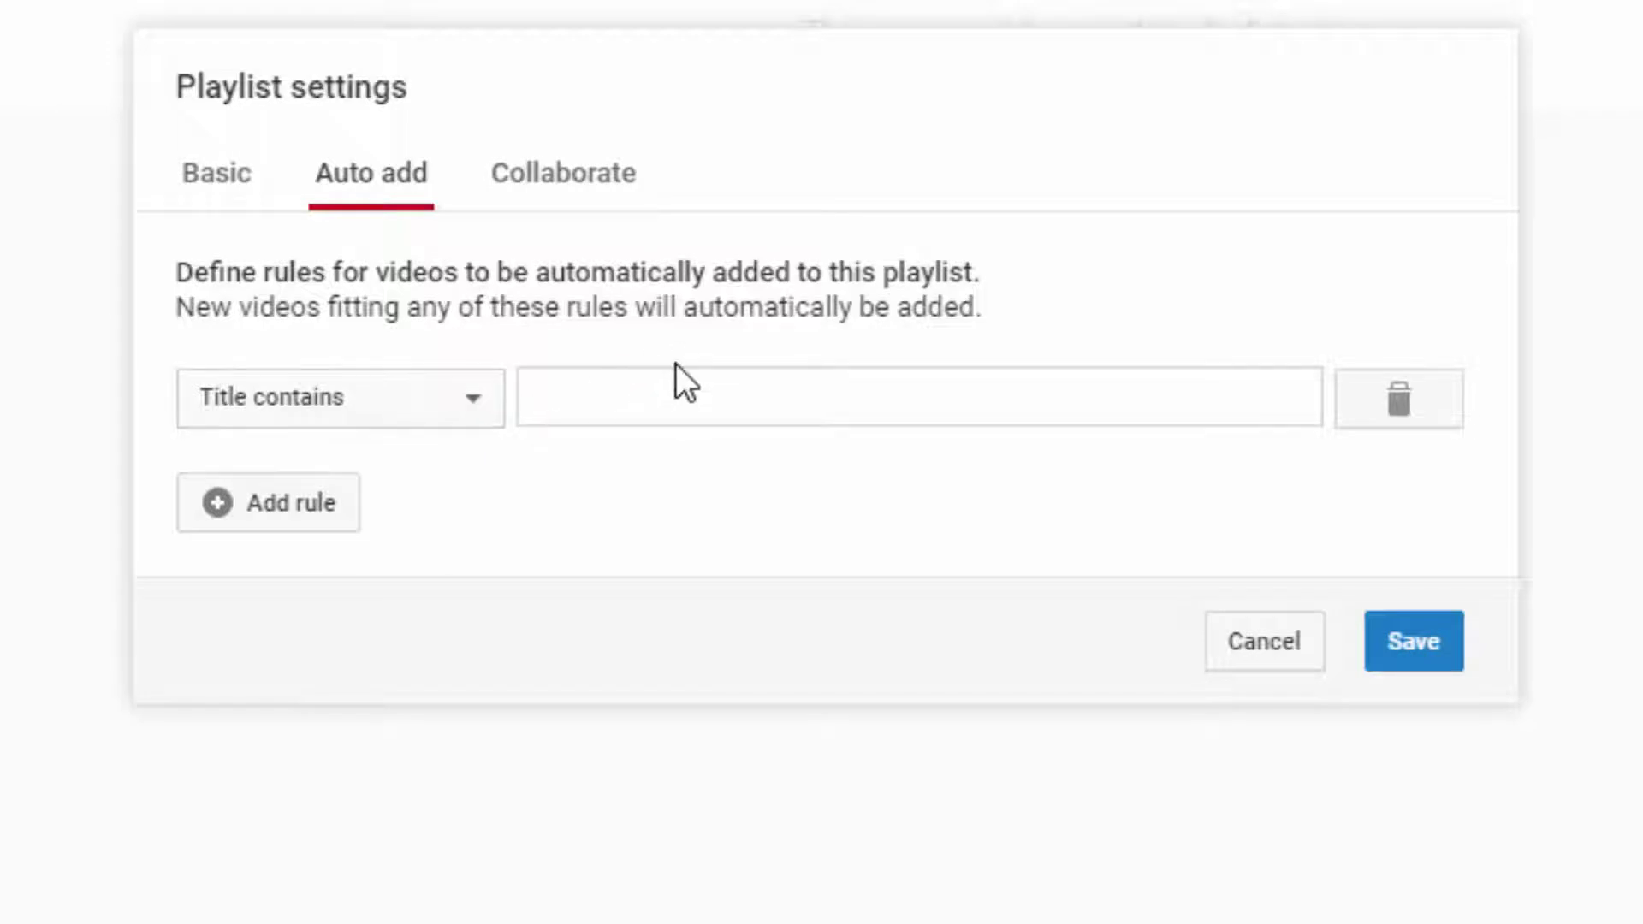
click(608, 401)
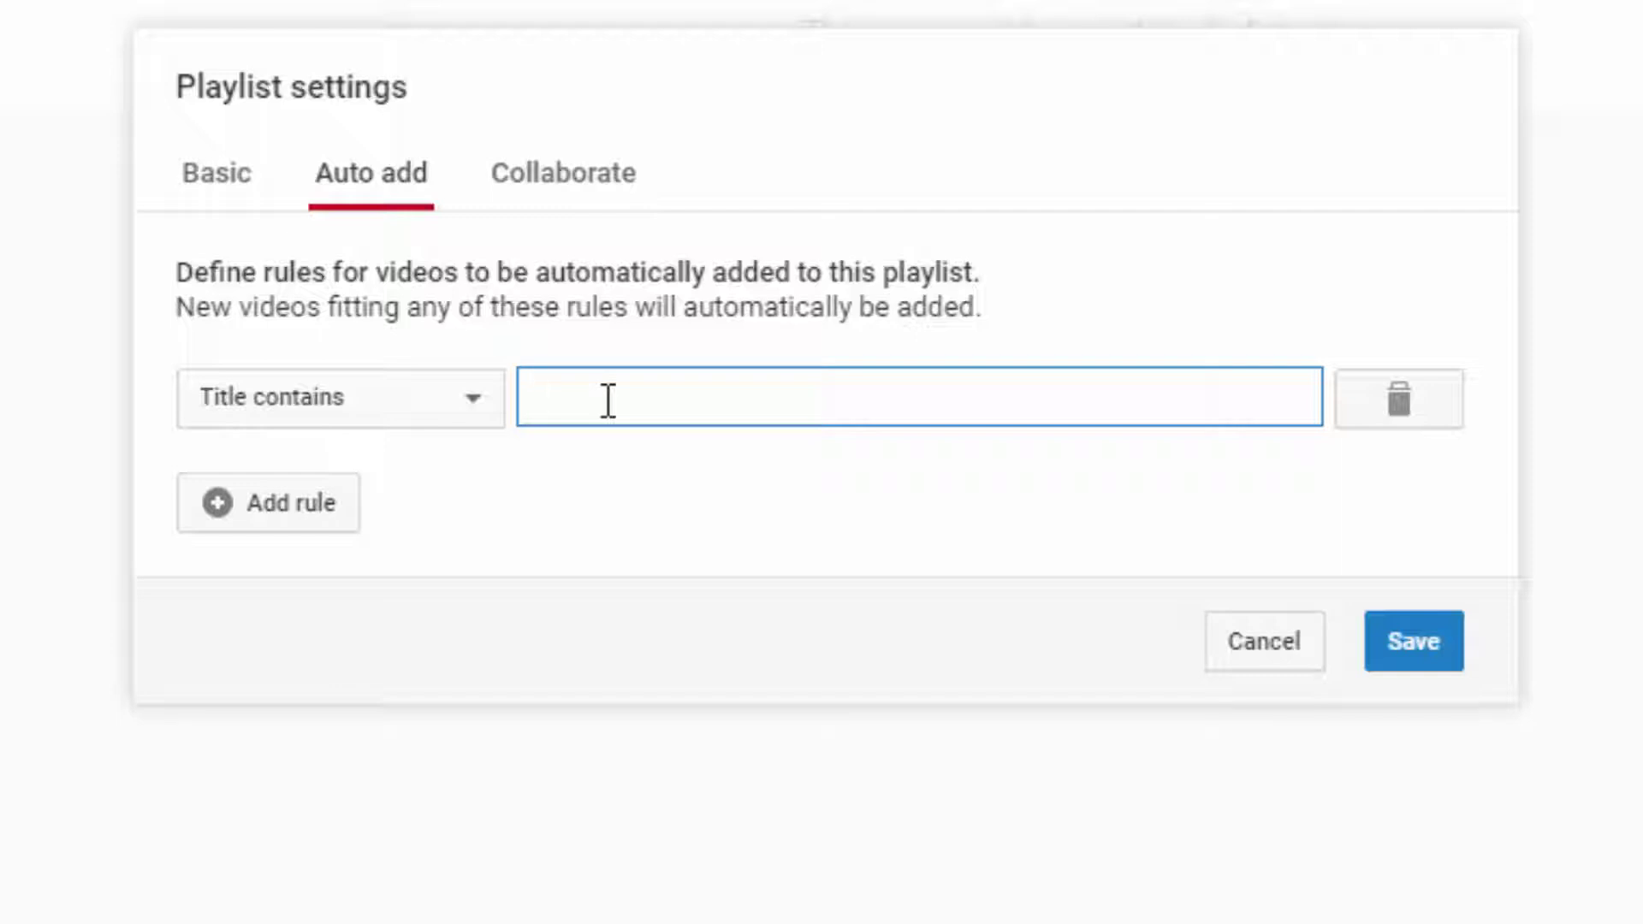
text(YouTube)
double_click(608, 396)
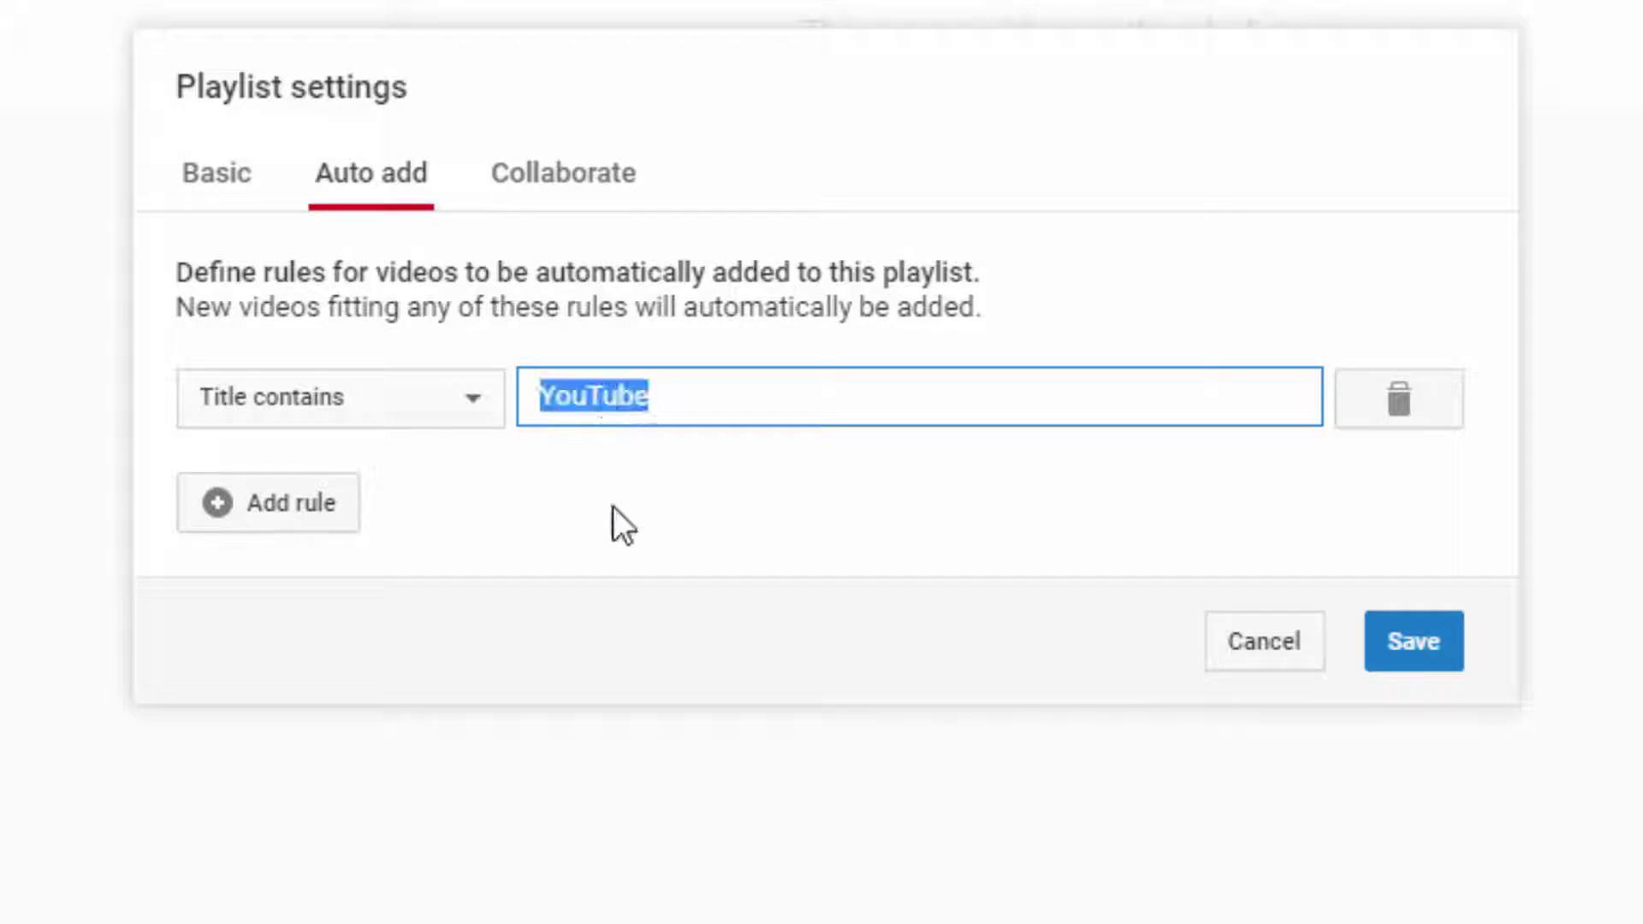
double_click(608, 409)
click(1416, 657)
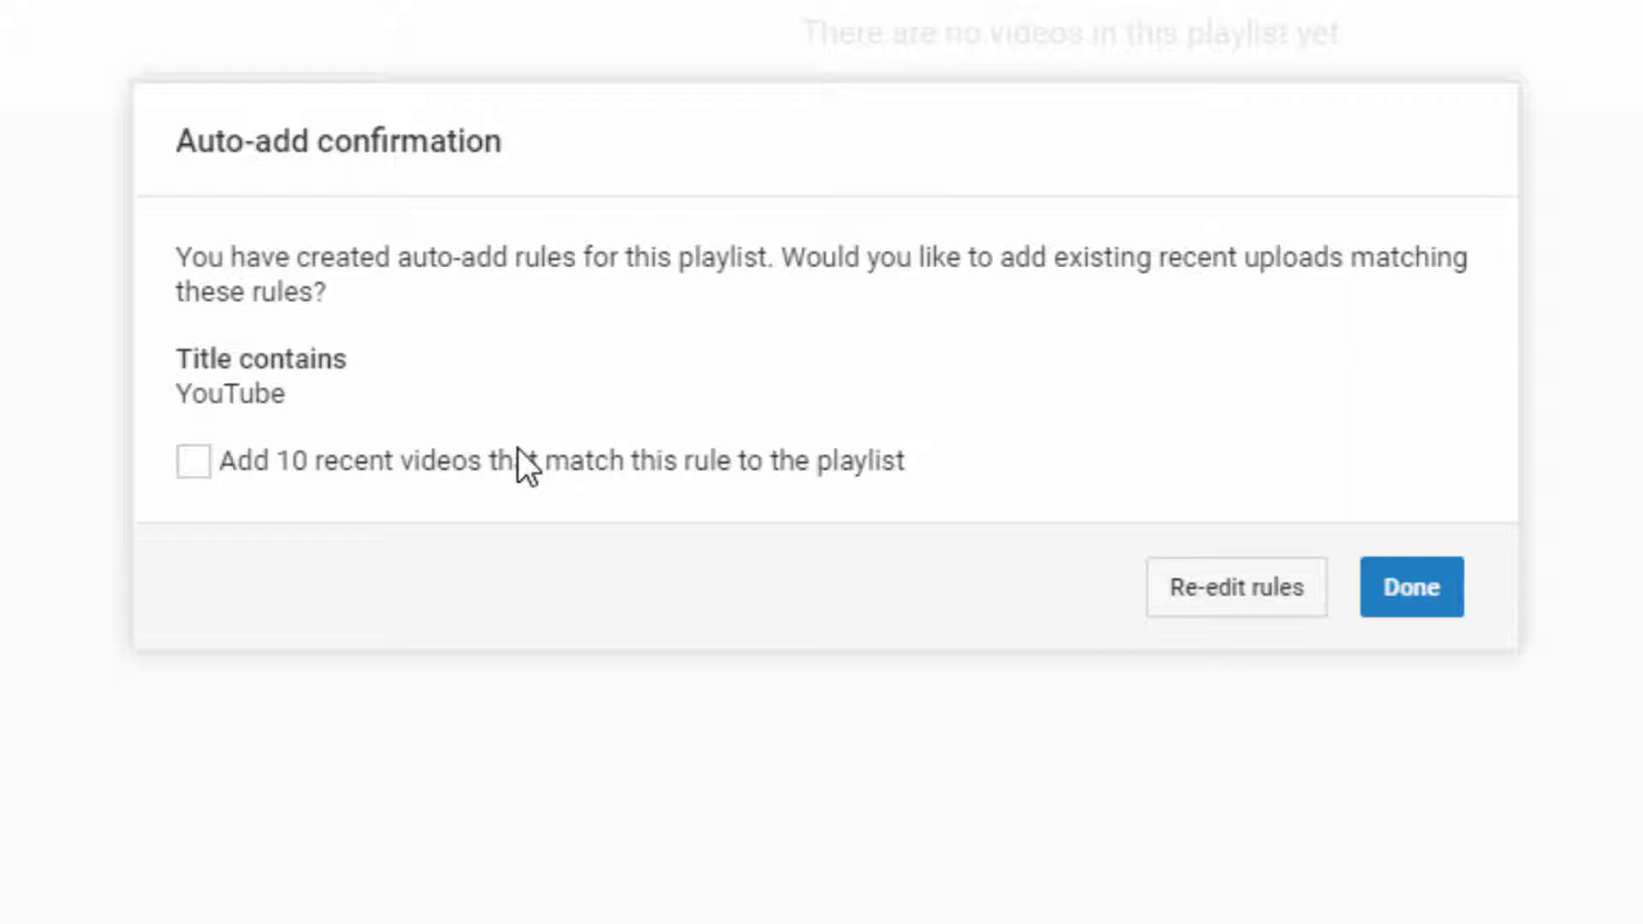
click(1250, 605)
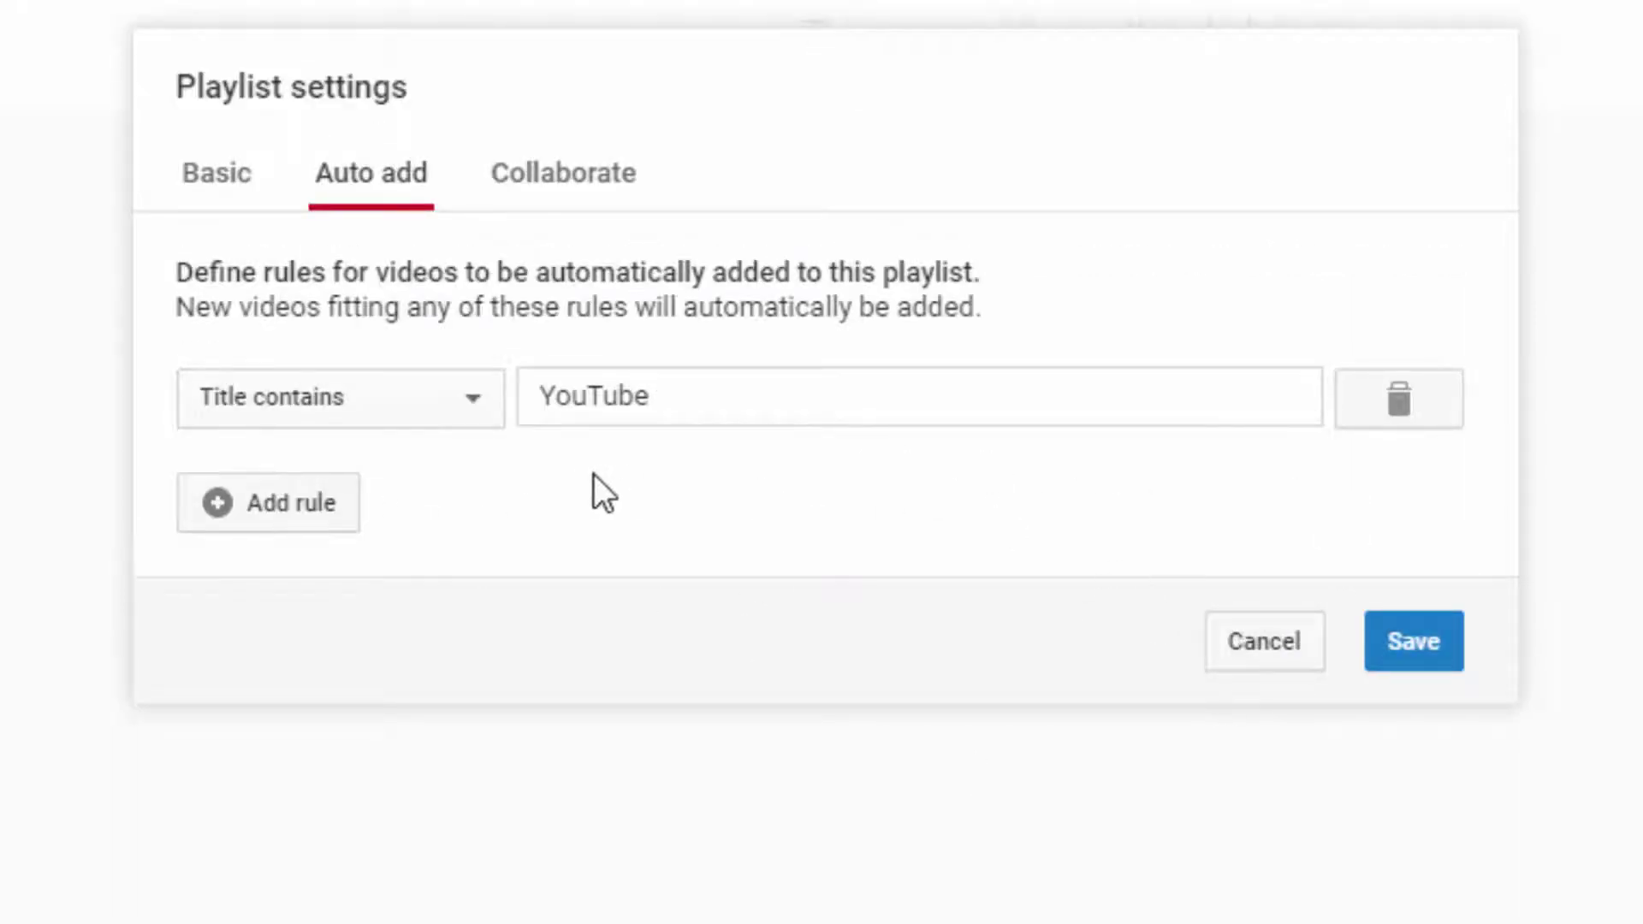
- Delete the 'YouTube' title rule, deactivate the collaborator link with collaboration off, and save
click(1388, 399)
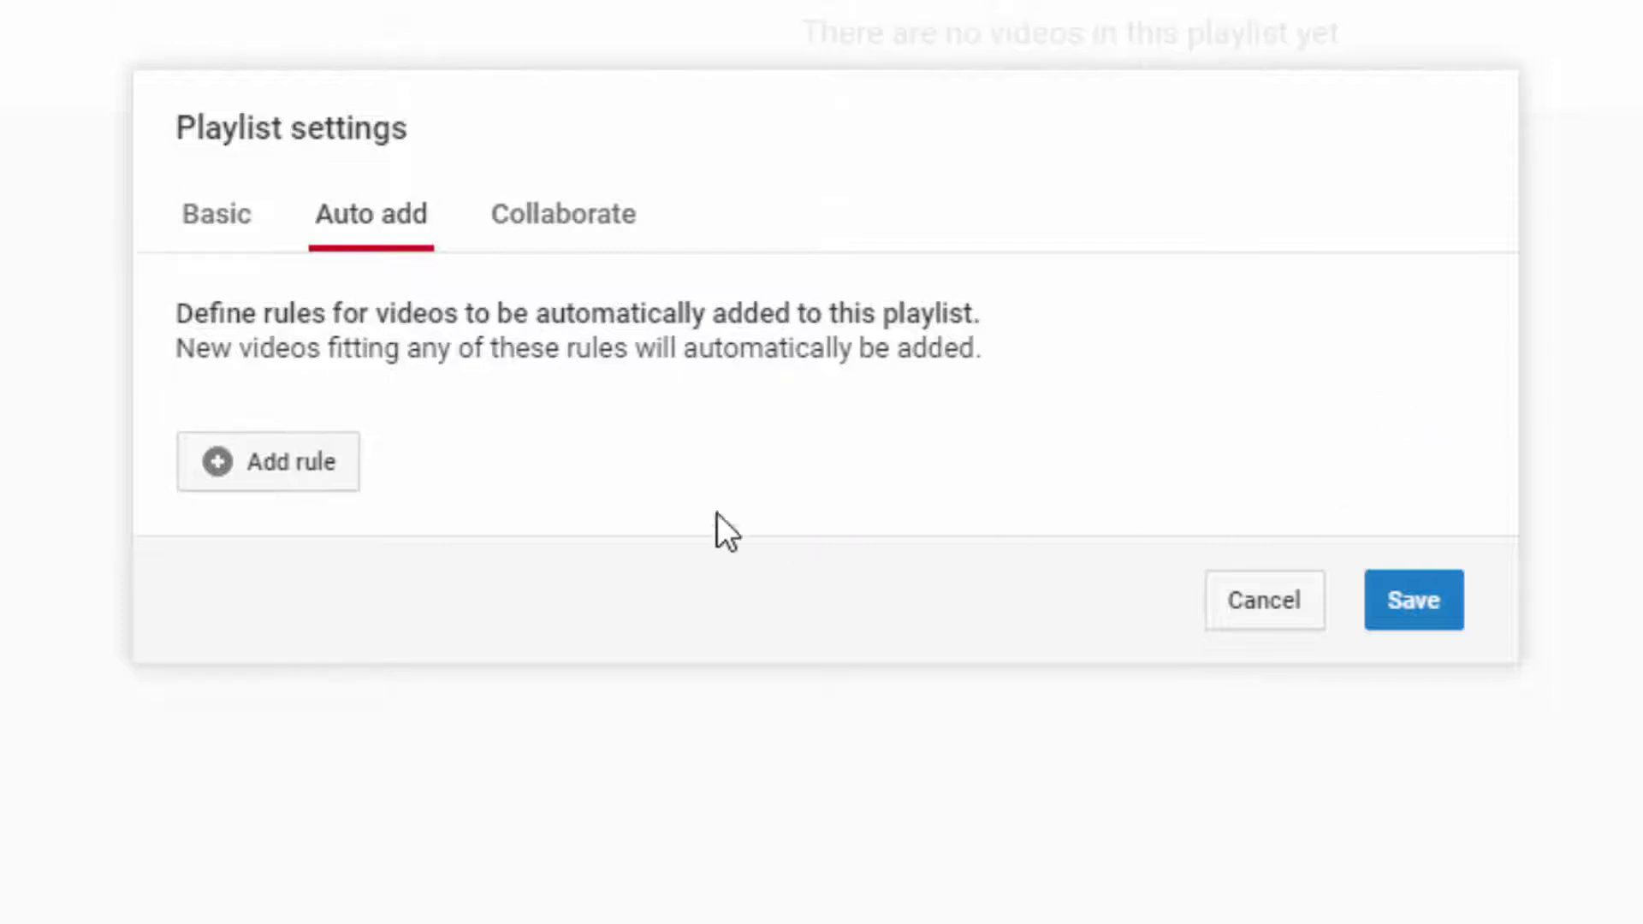
click(579, 246)
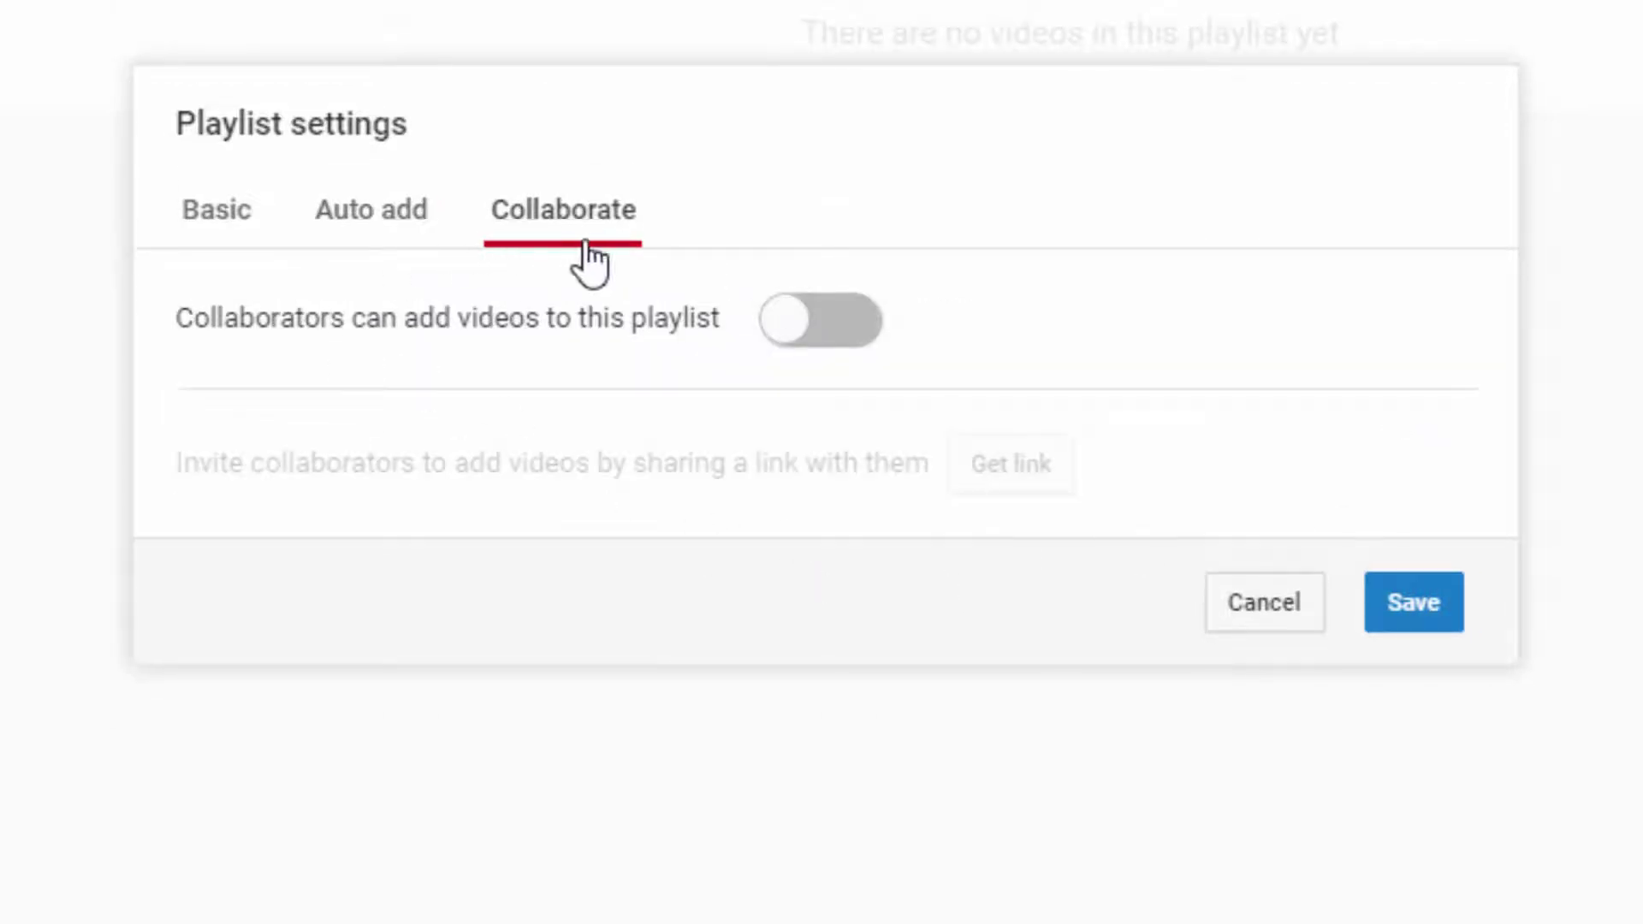
click(842, 318)
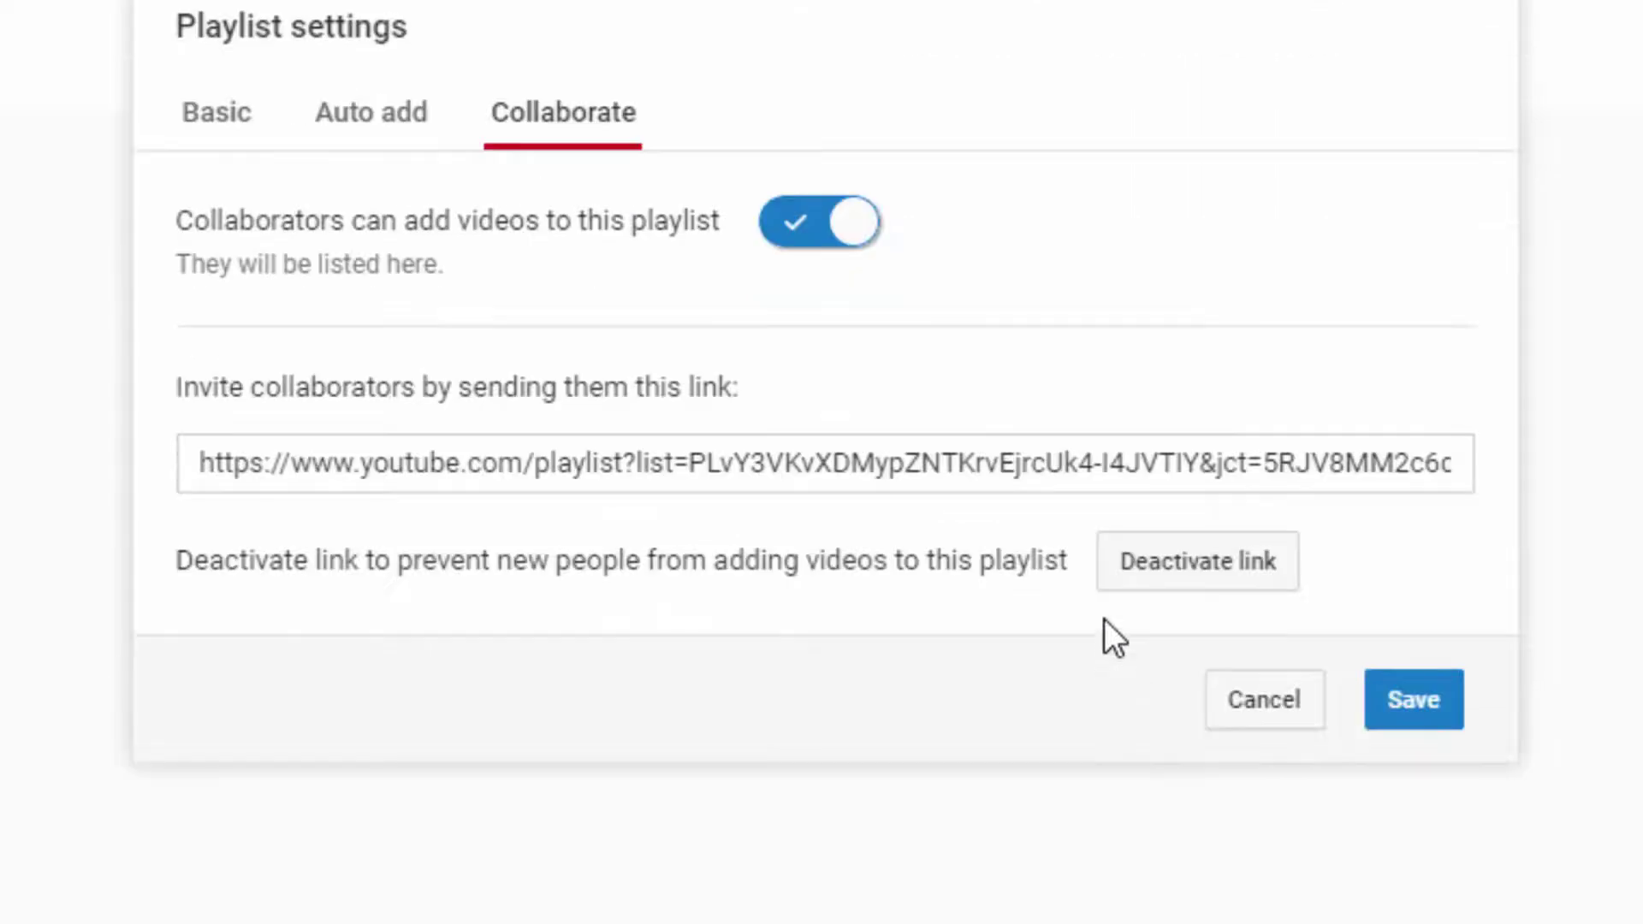
click(640, 463)
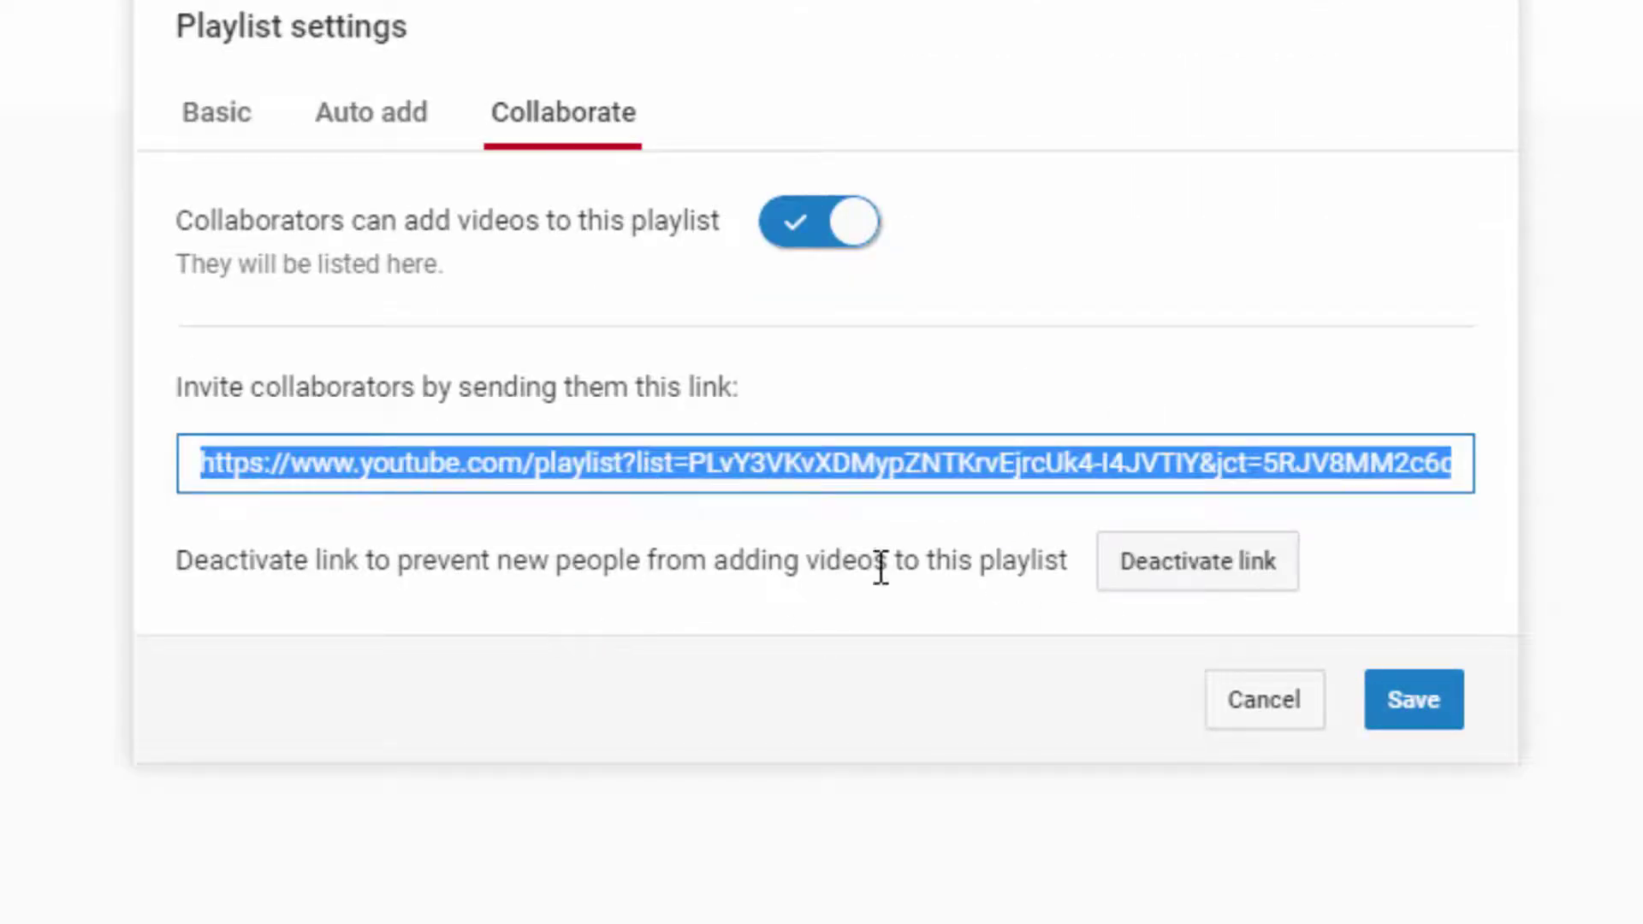
click(1249, 588)
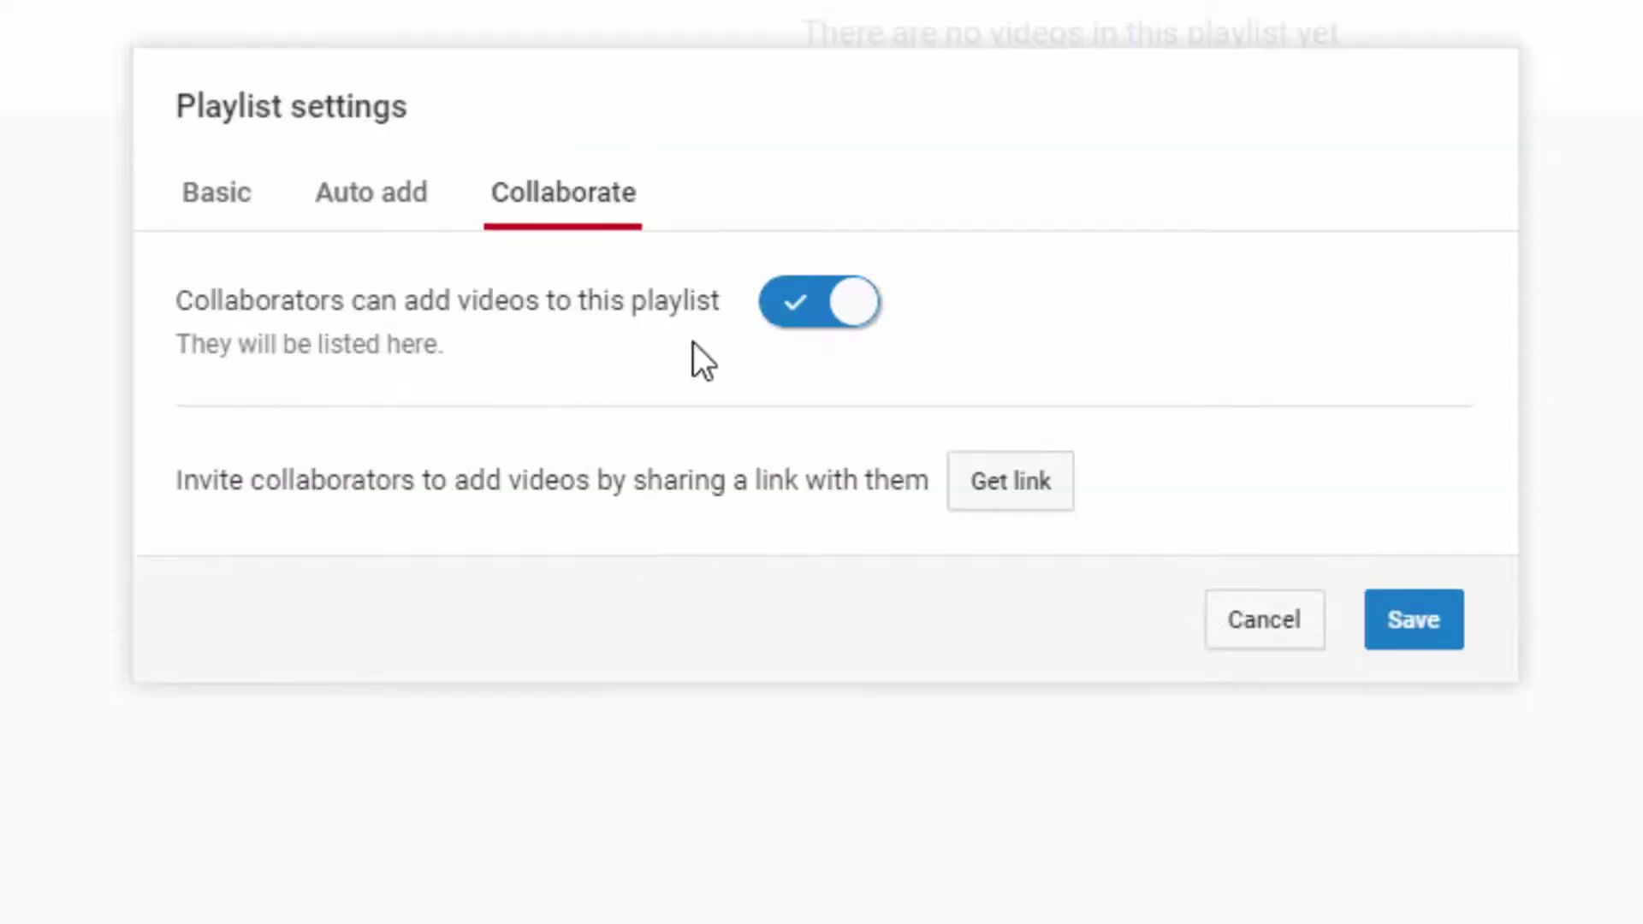
click(794, 301)
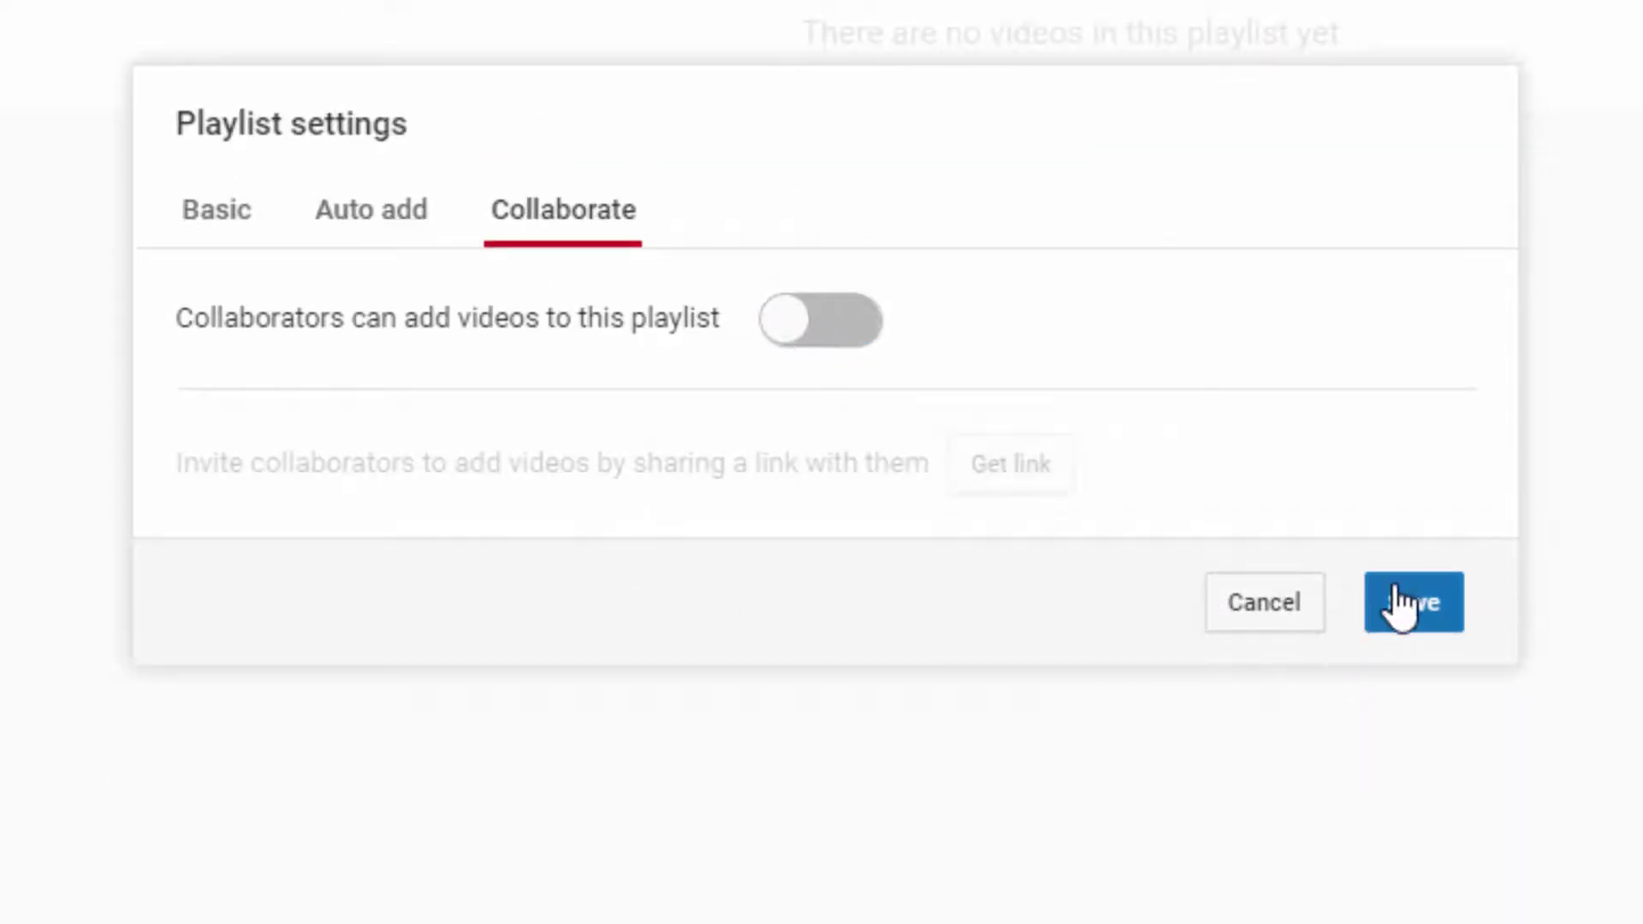
click(1265, 602)
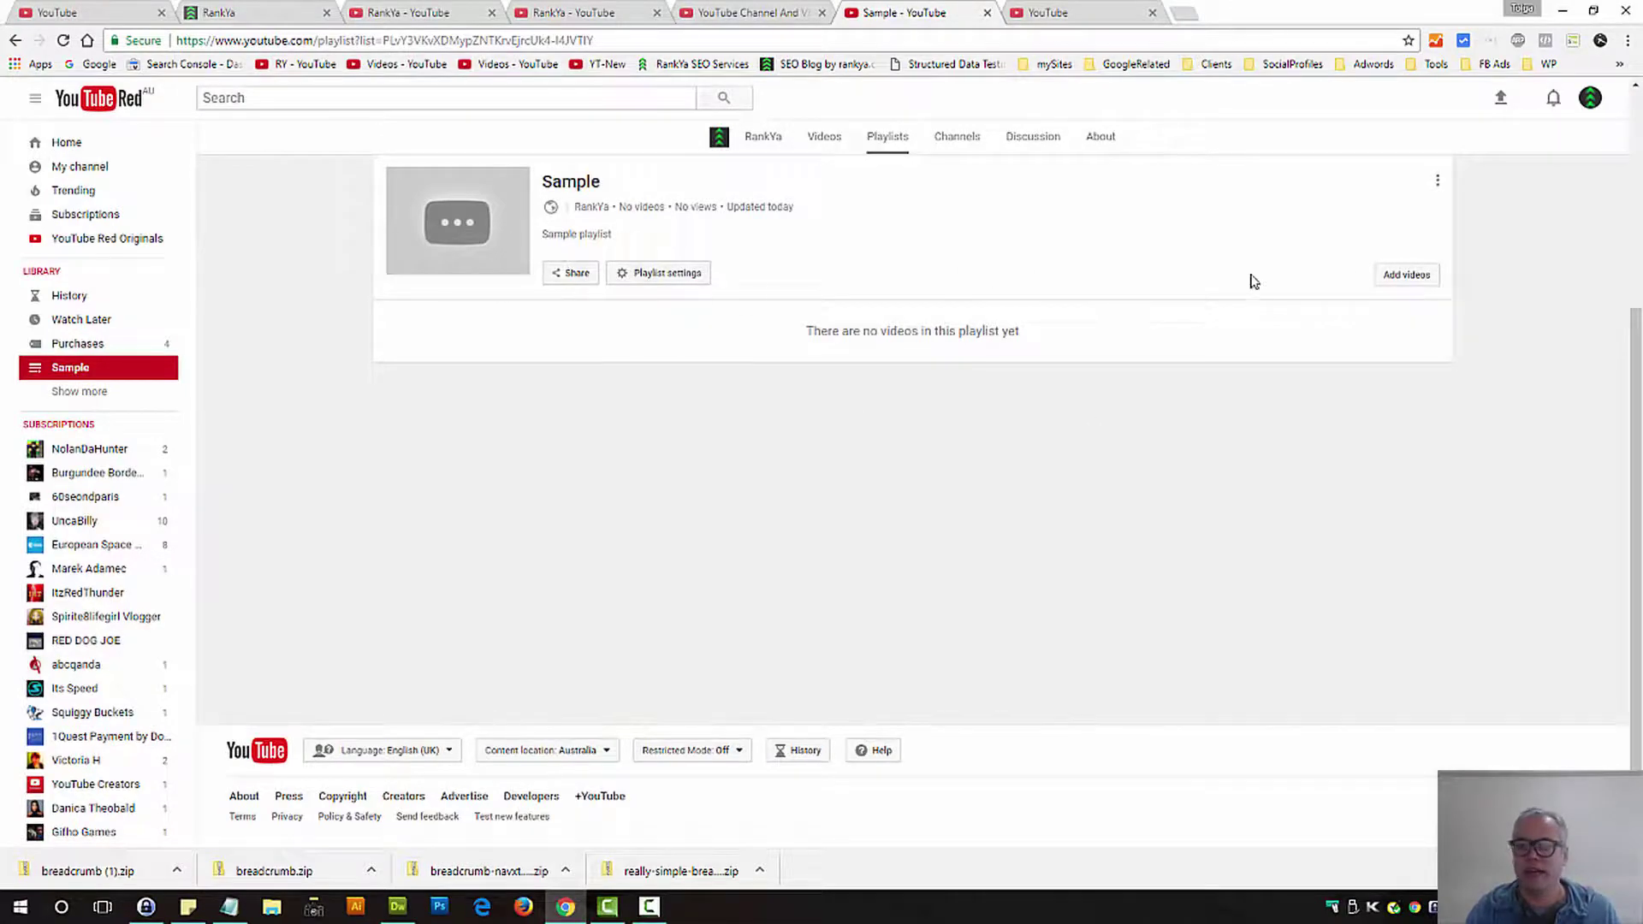
click(1392, 278)
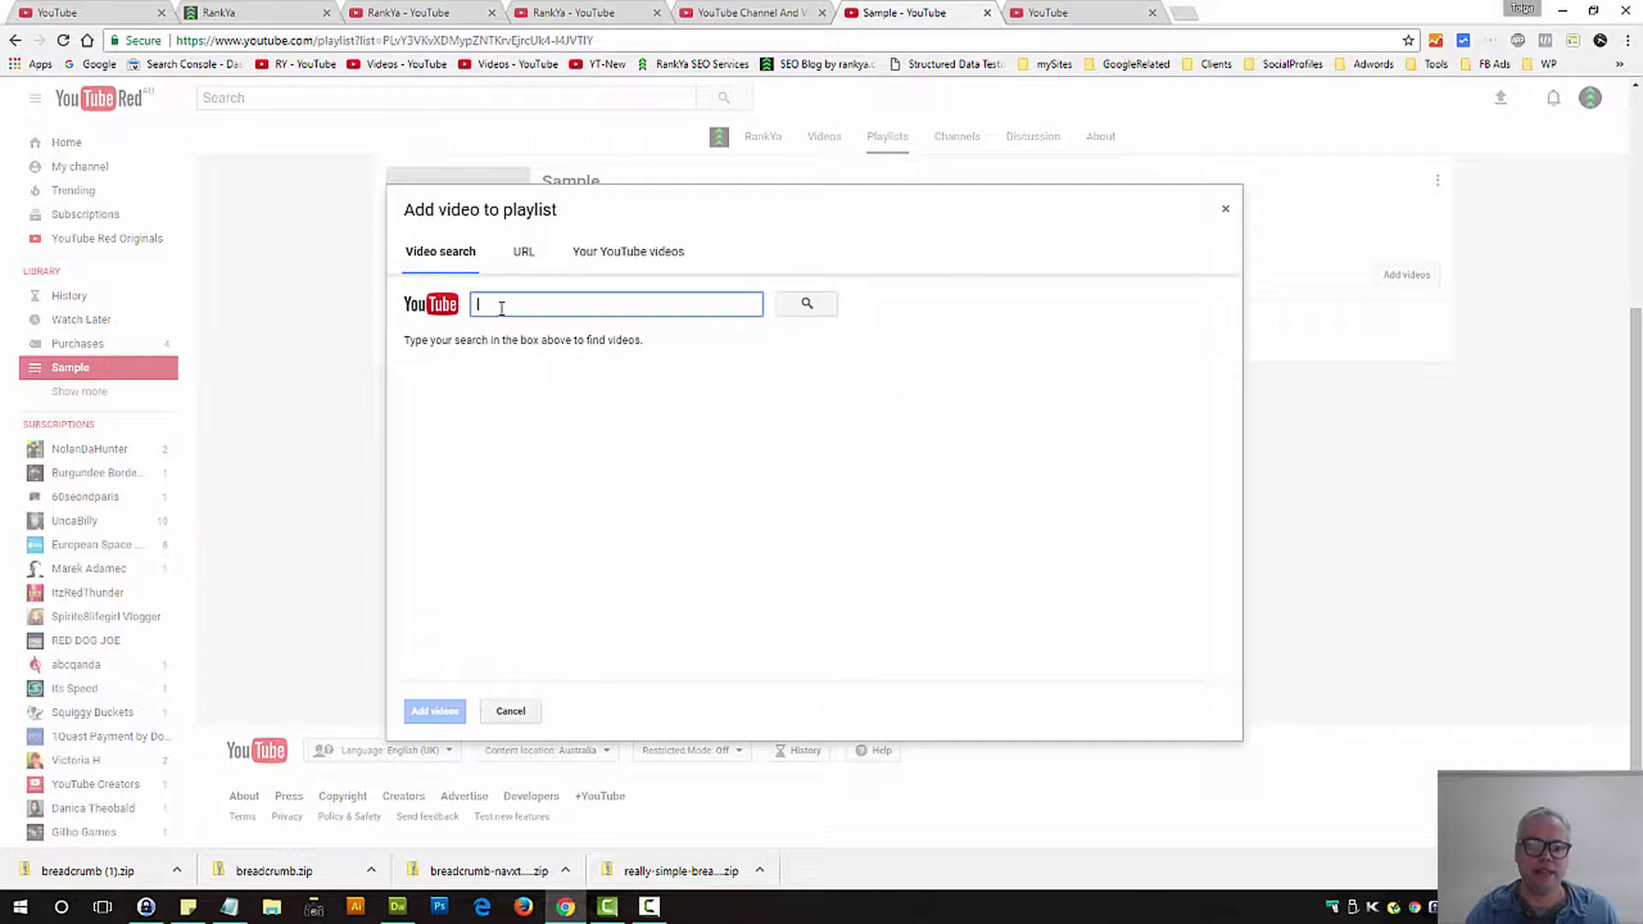
click(579, 249)
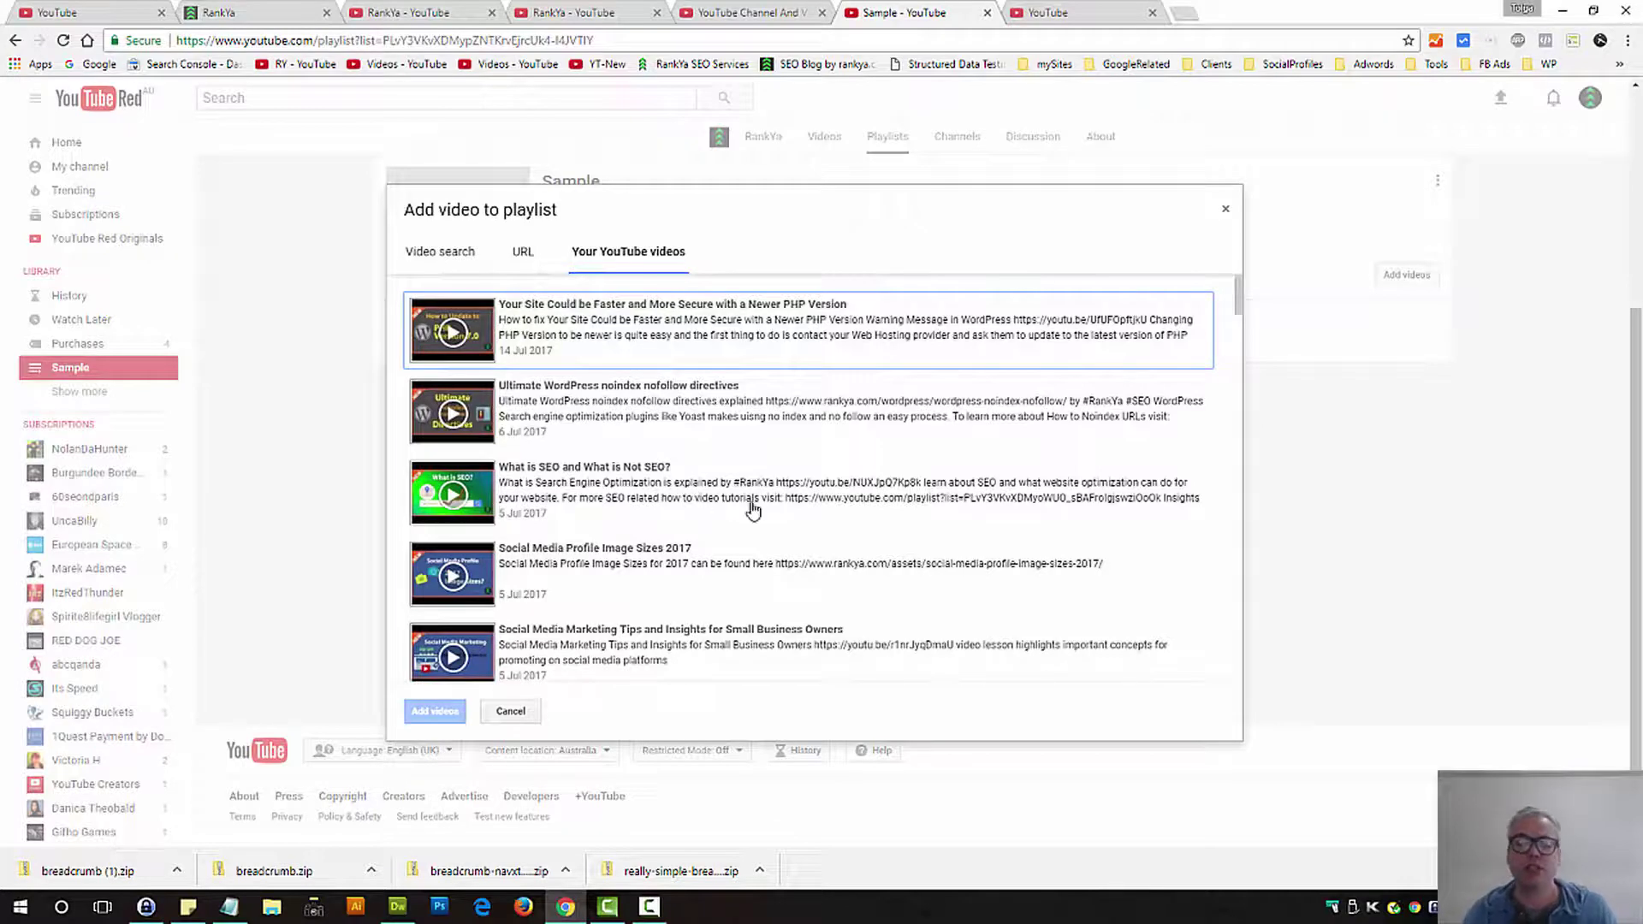
click(511, 713)
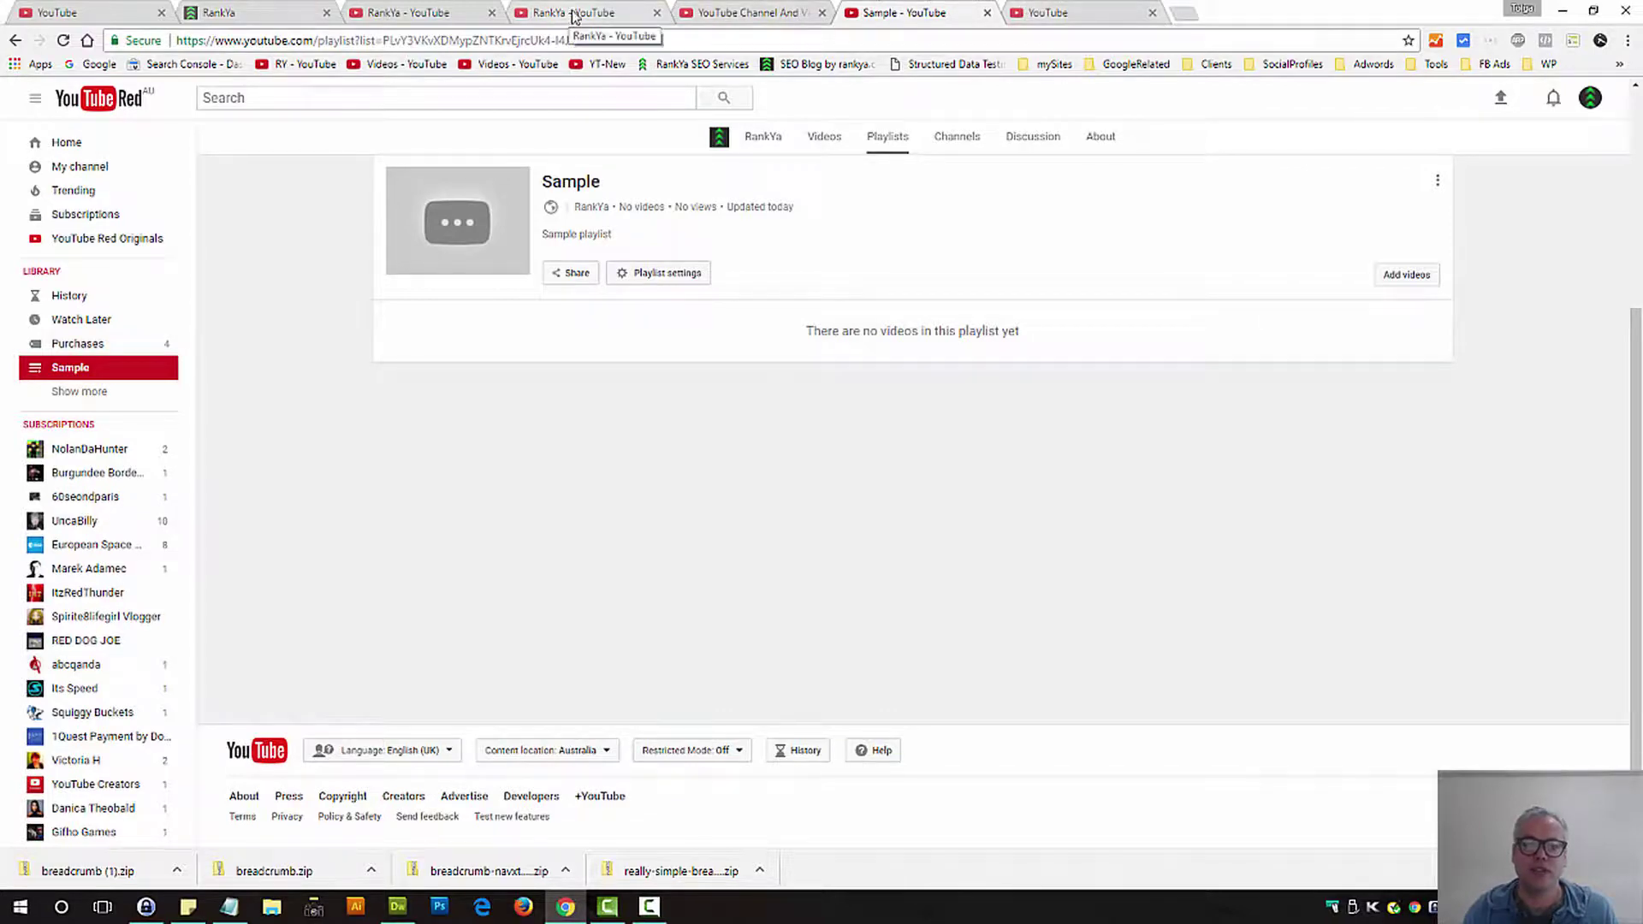
click(1061, 11)
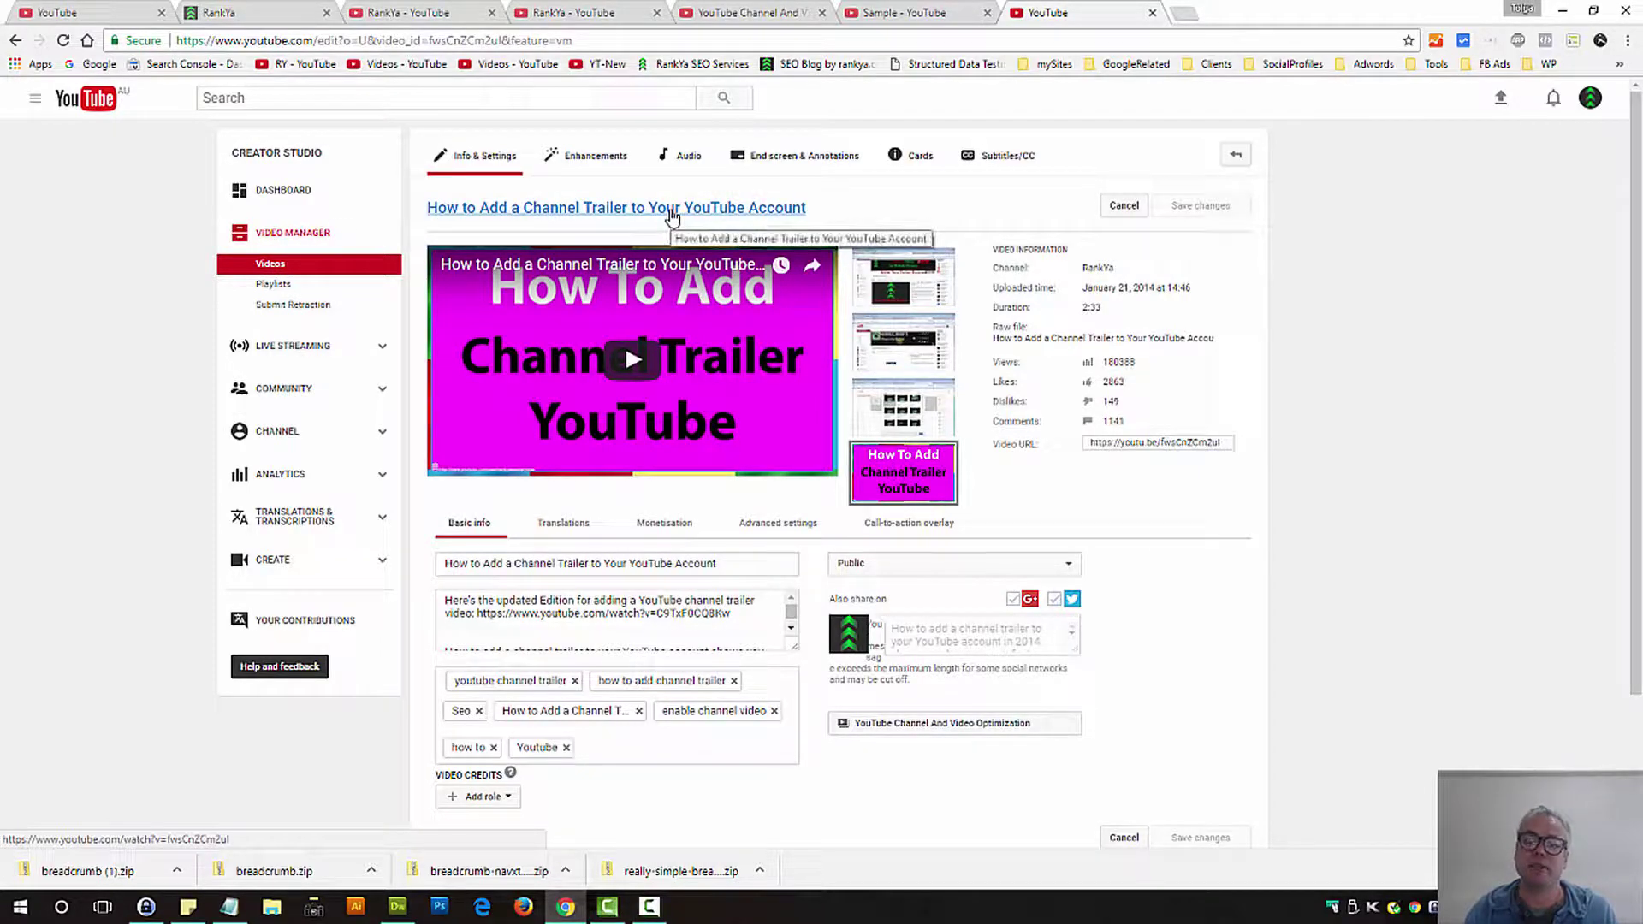
- From the video editor's playlist dropdown, create a new playlist named 'Sample' and view its page
scroll(1031, 650, down, 2)
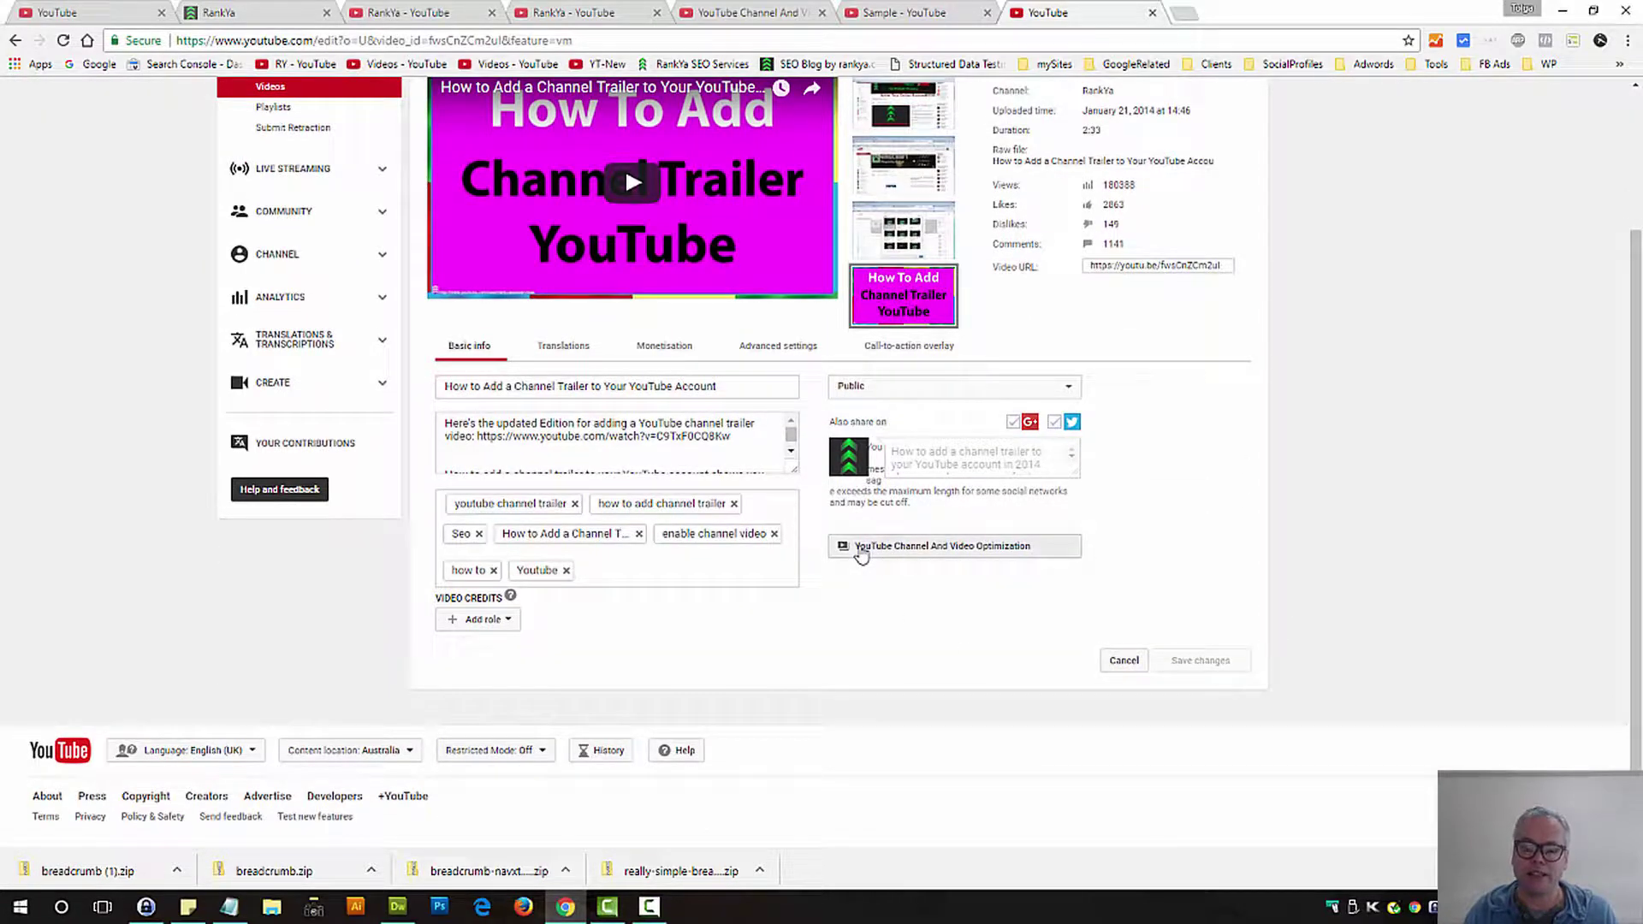
click(861, 556)
click(897, 812)
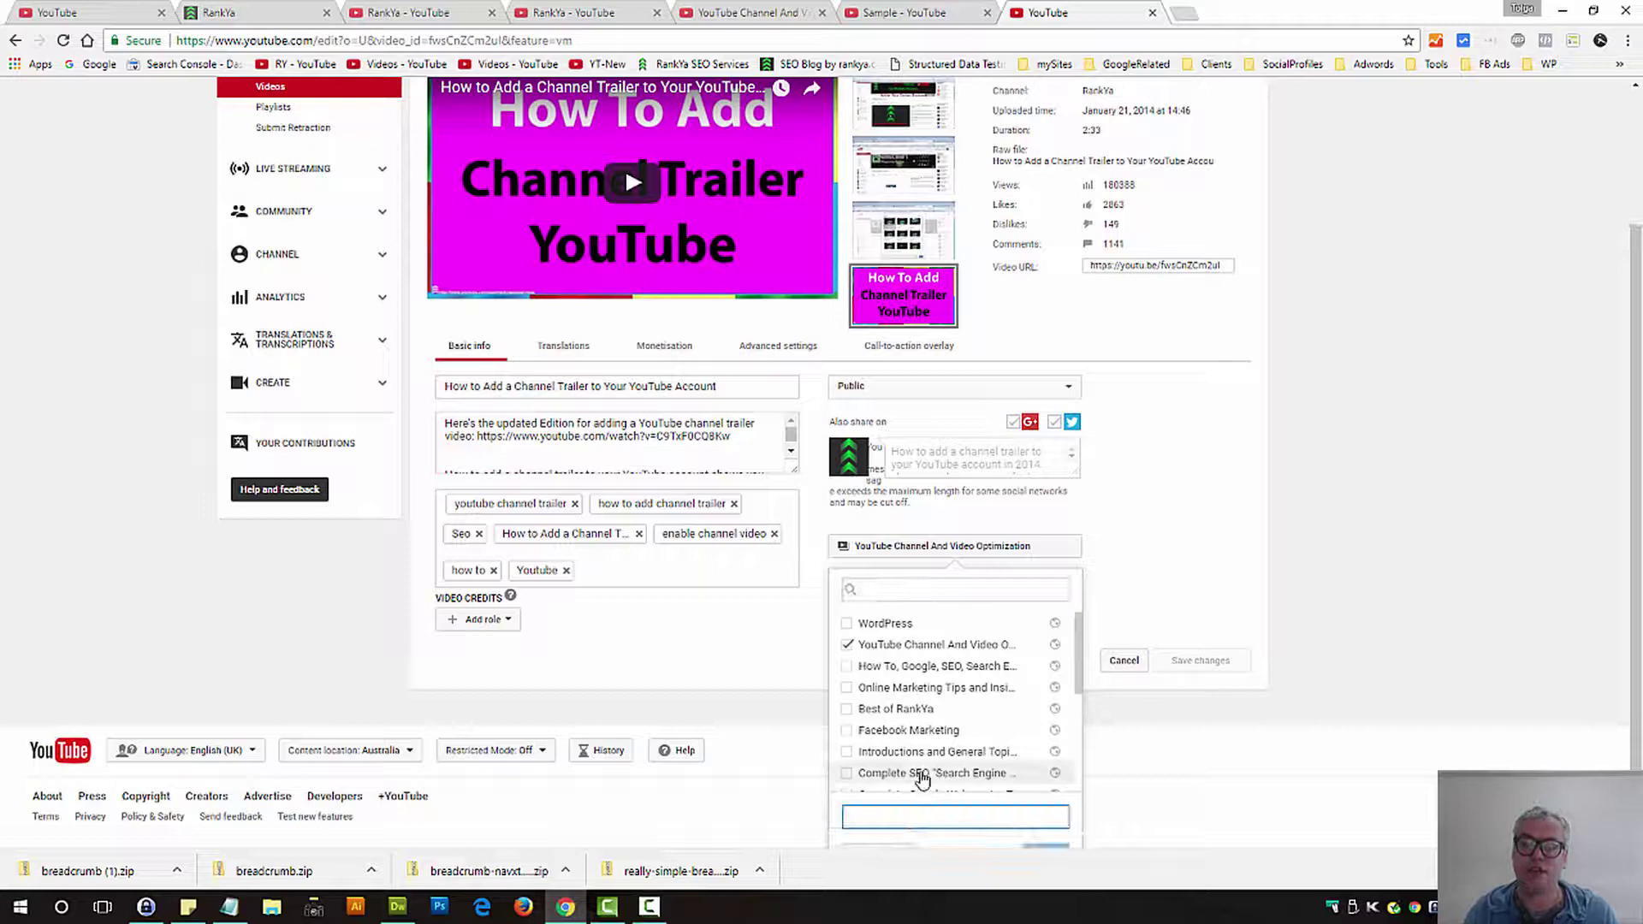
scroll(920, 779, down, 2)
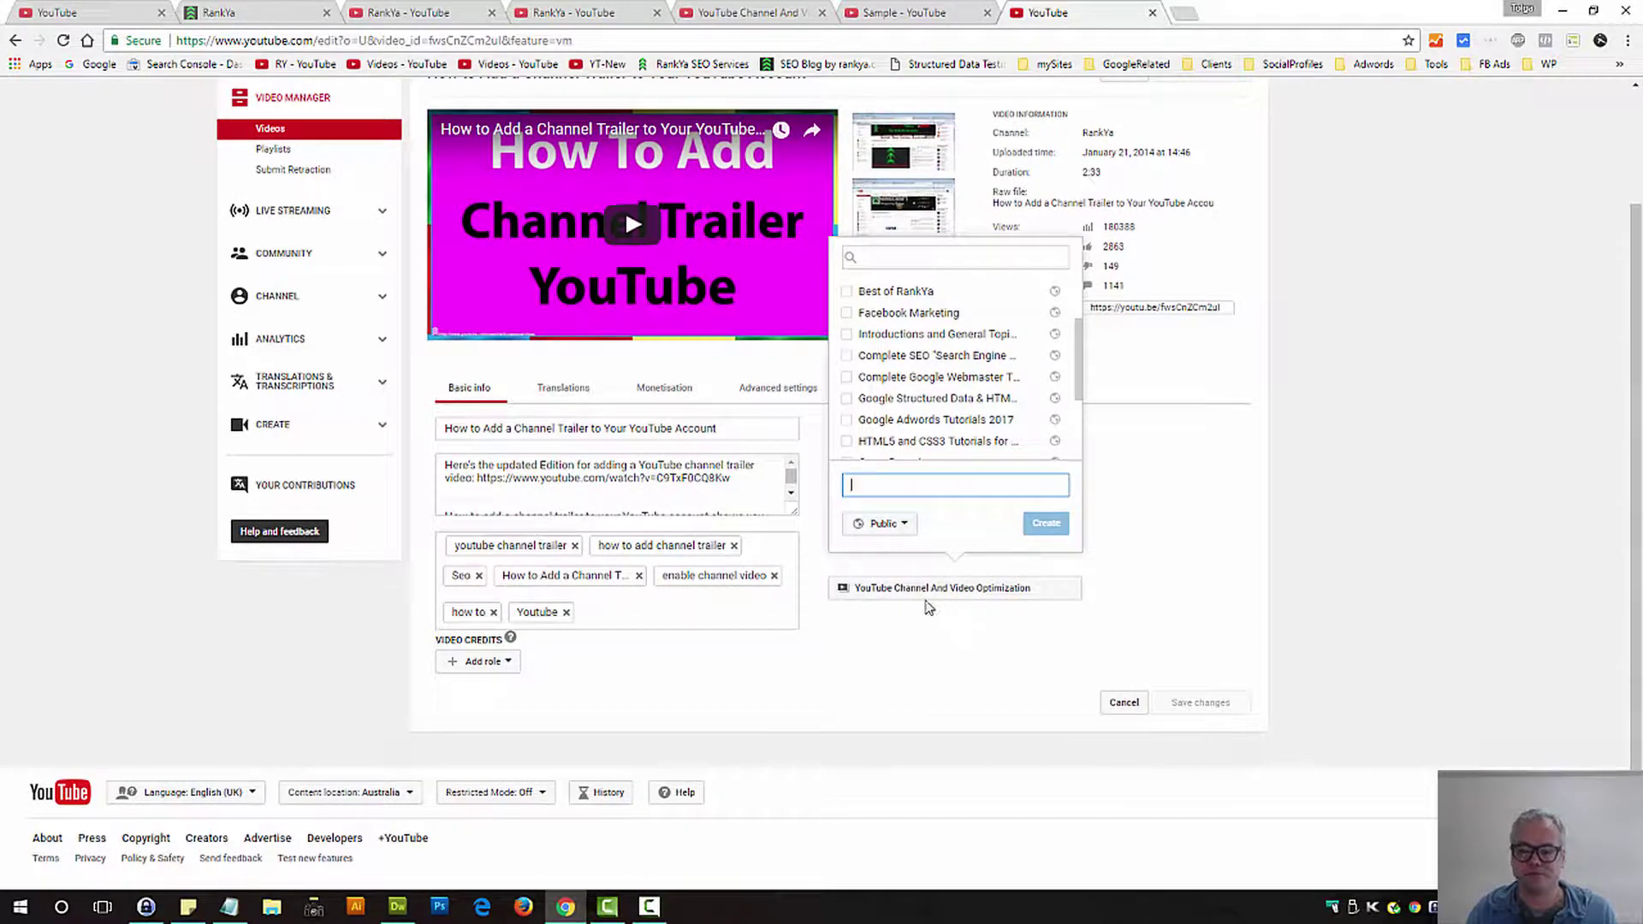
text(Sample)
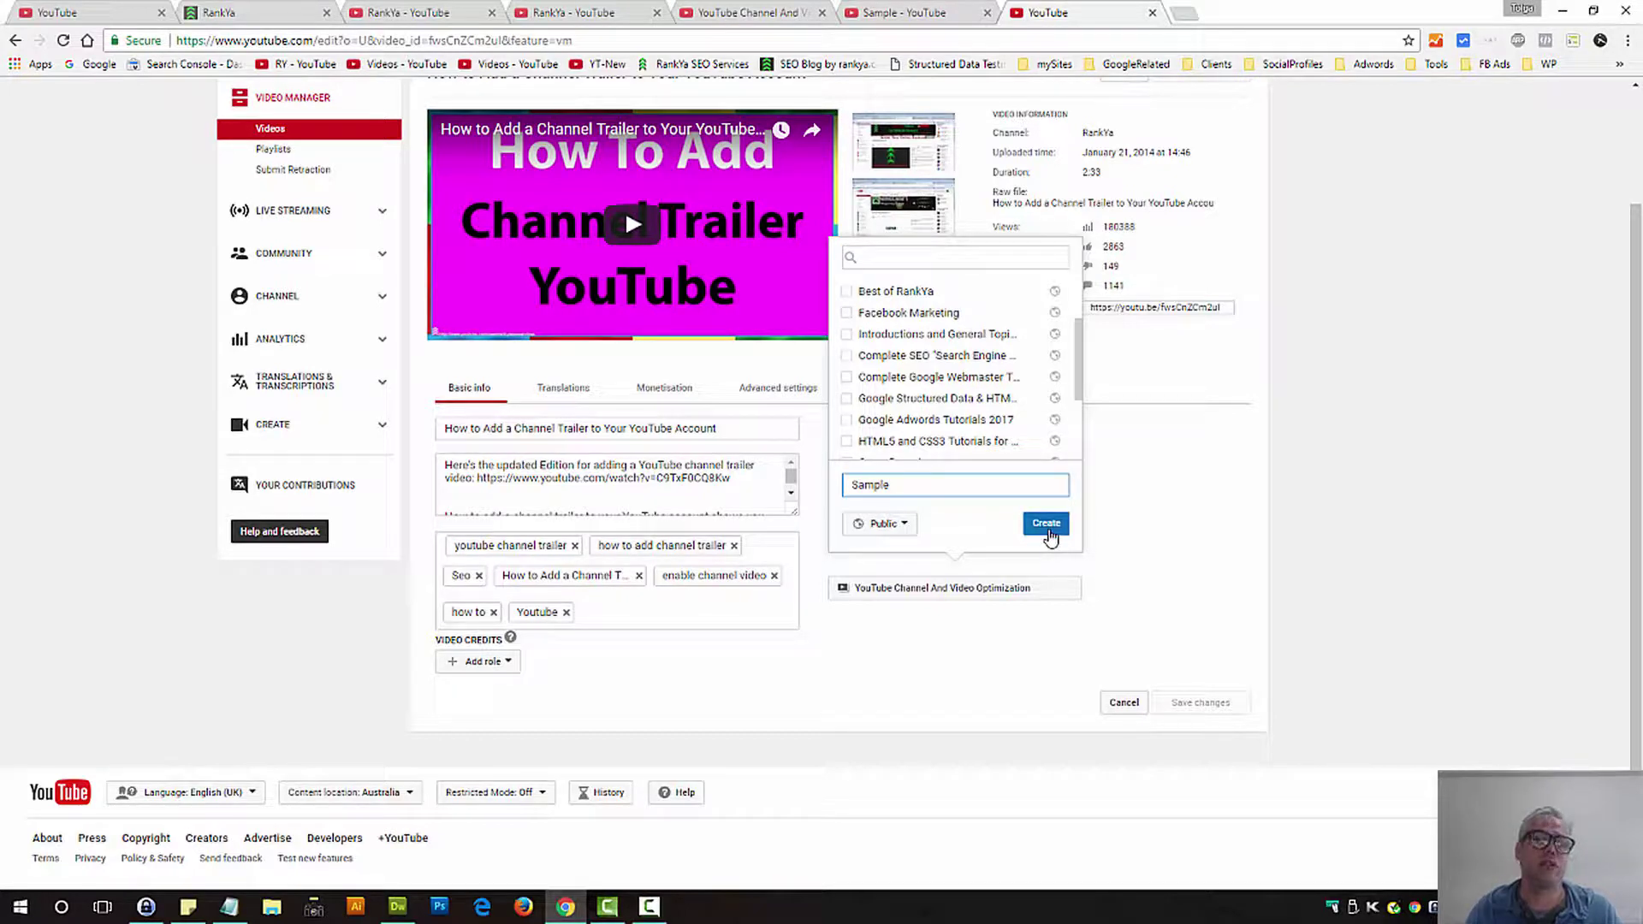
click(1050, 536)
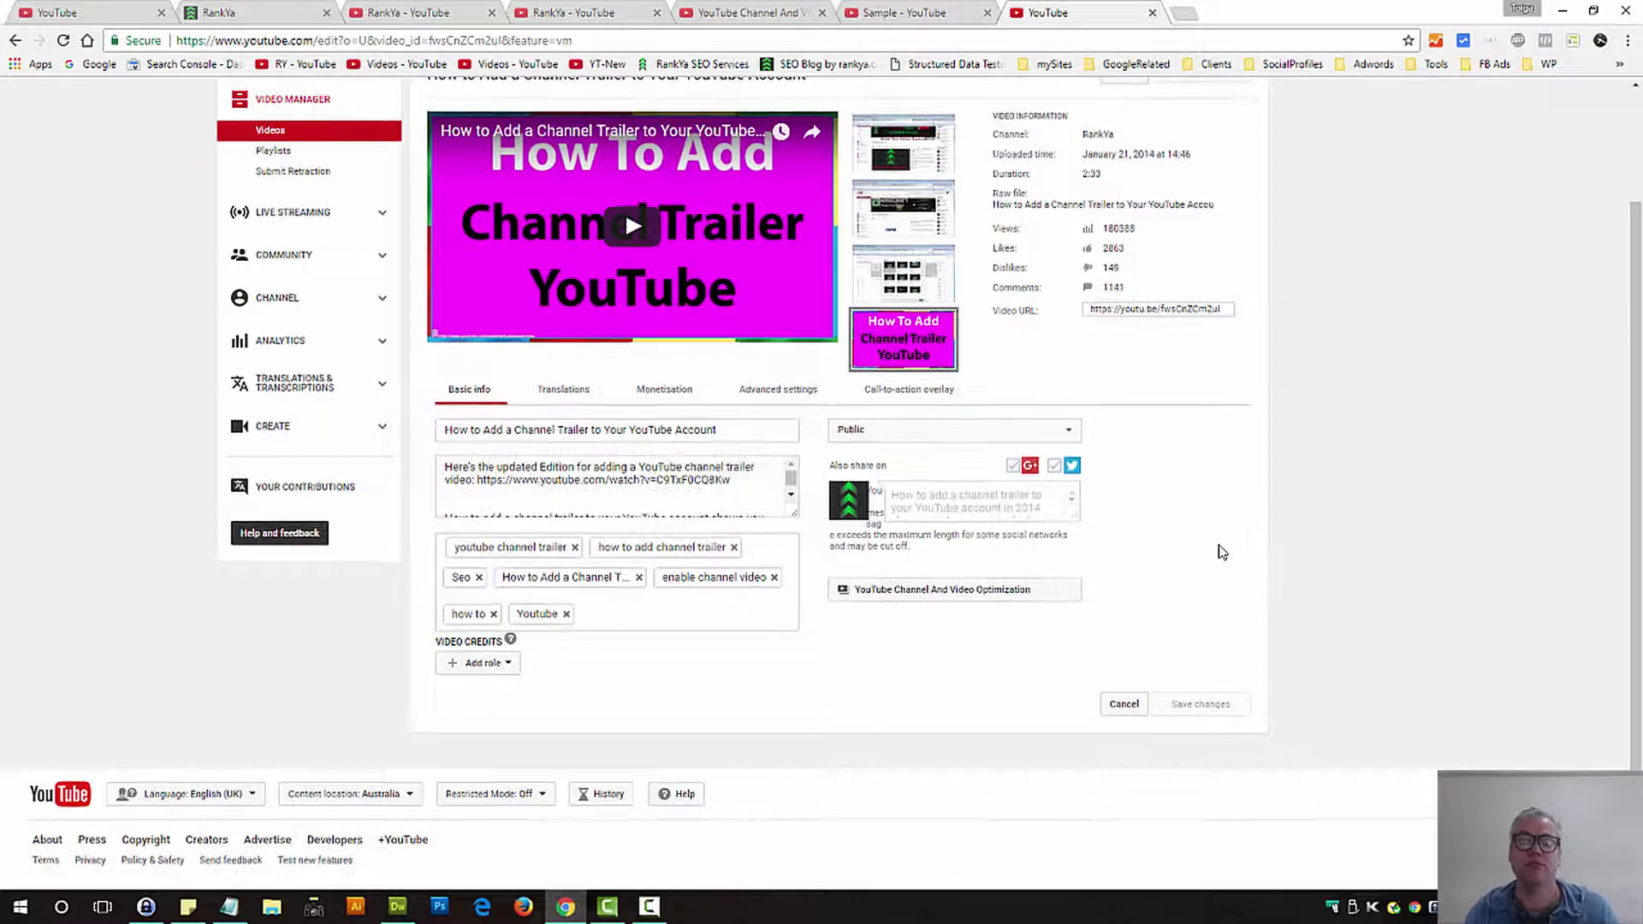
scroll(1222, 552, up, 2)
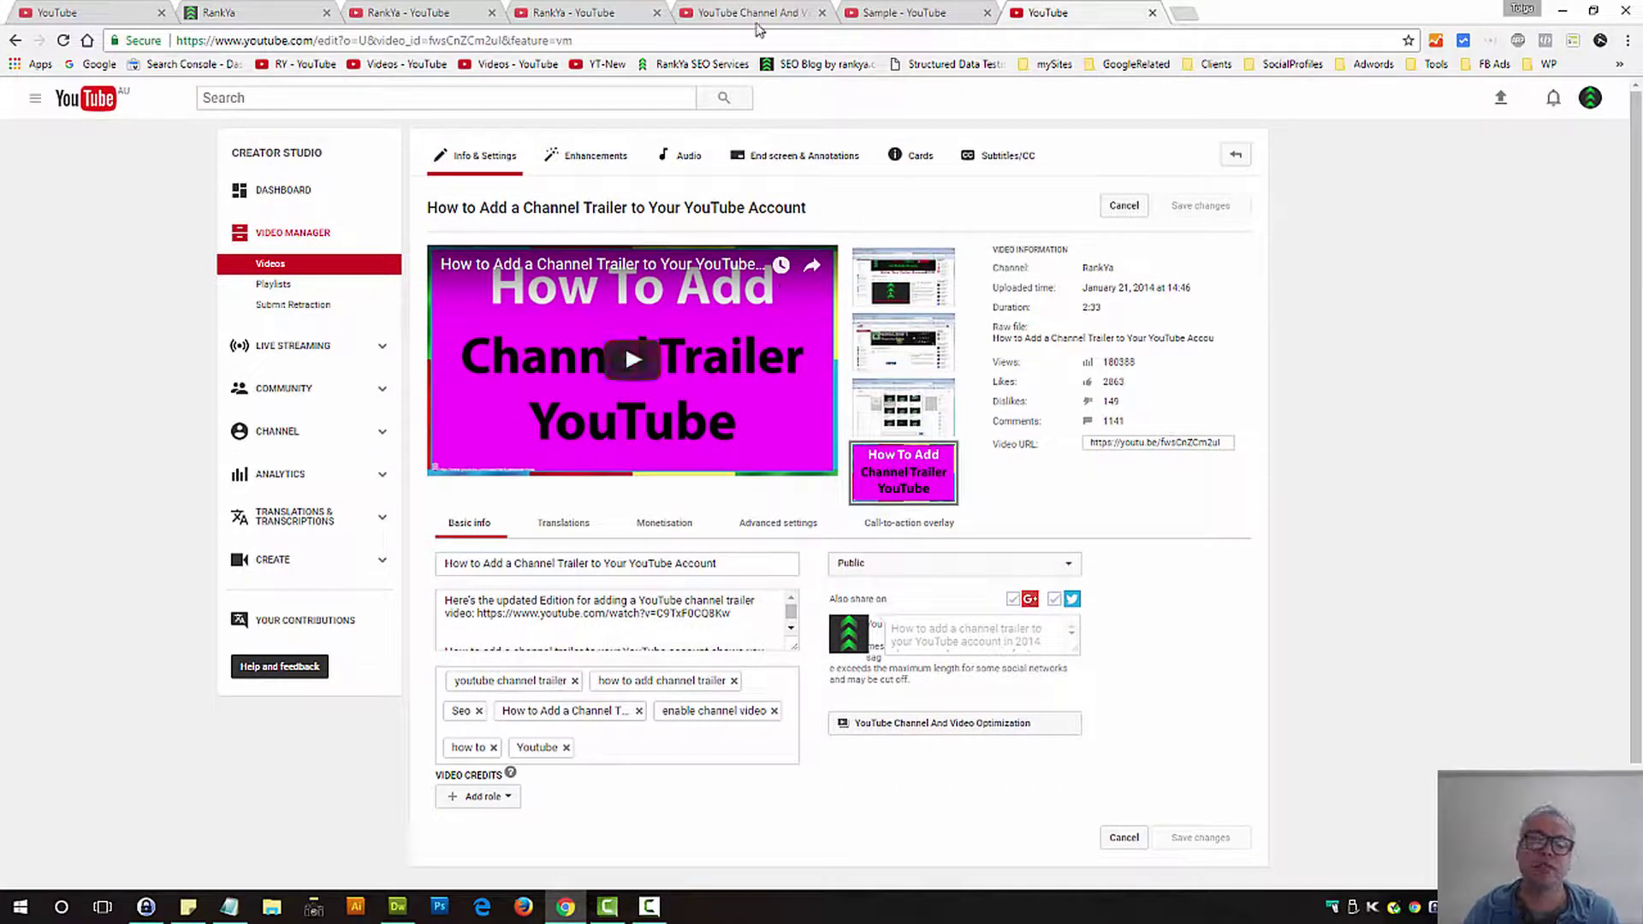
click(930, 15)
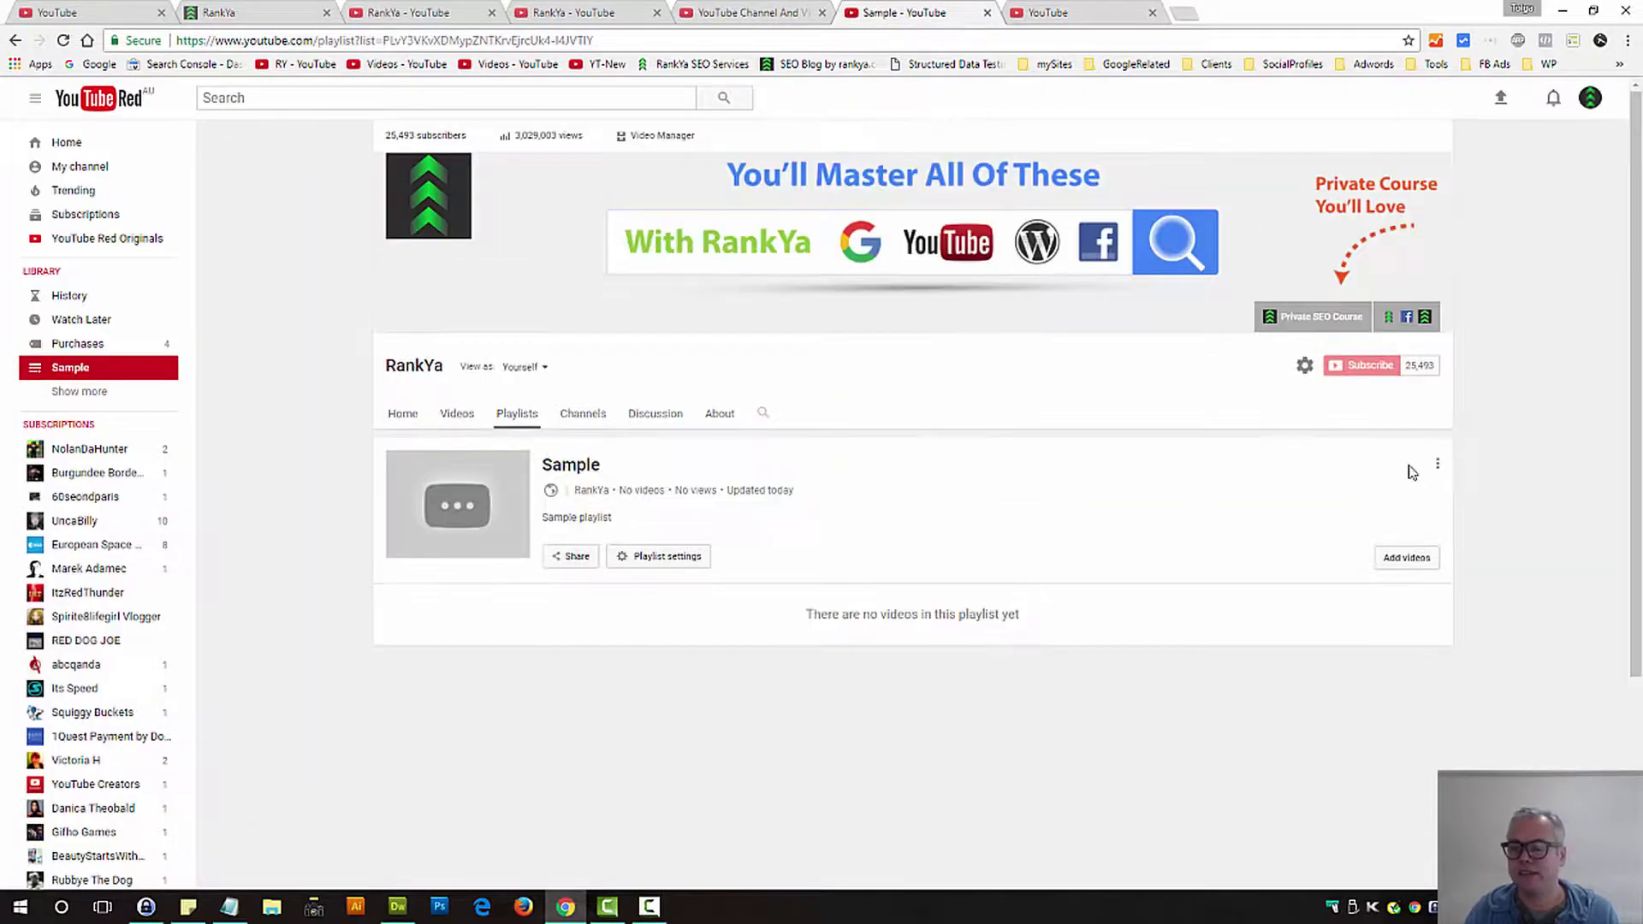
- Delete the Sample playlist via its ⋮ menu and go to the channel's Home page
click(1437, 468)
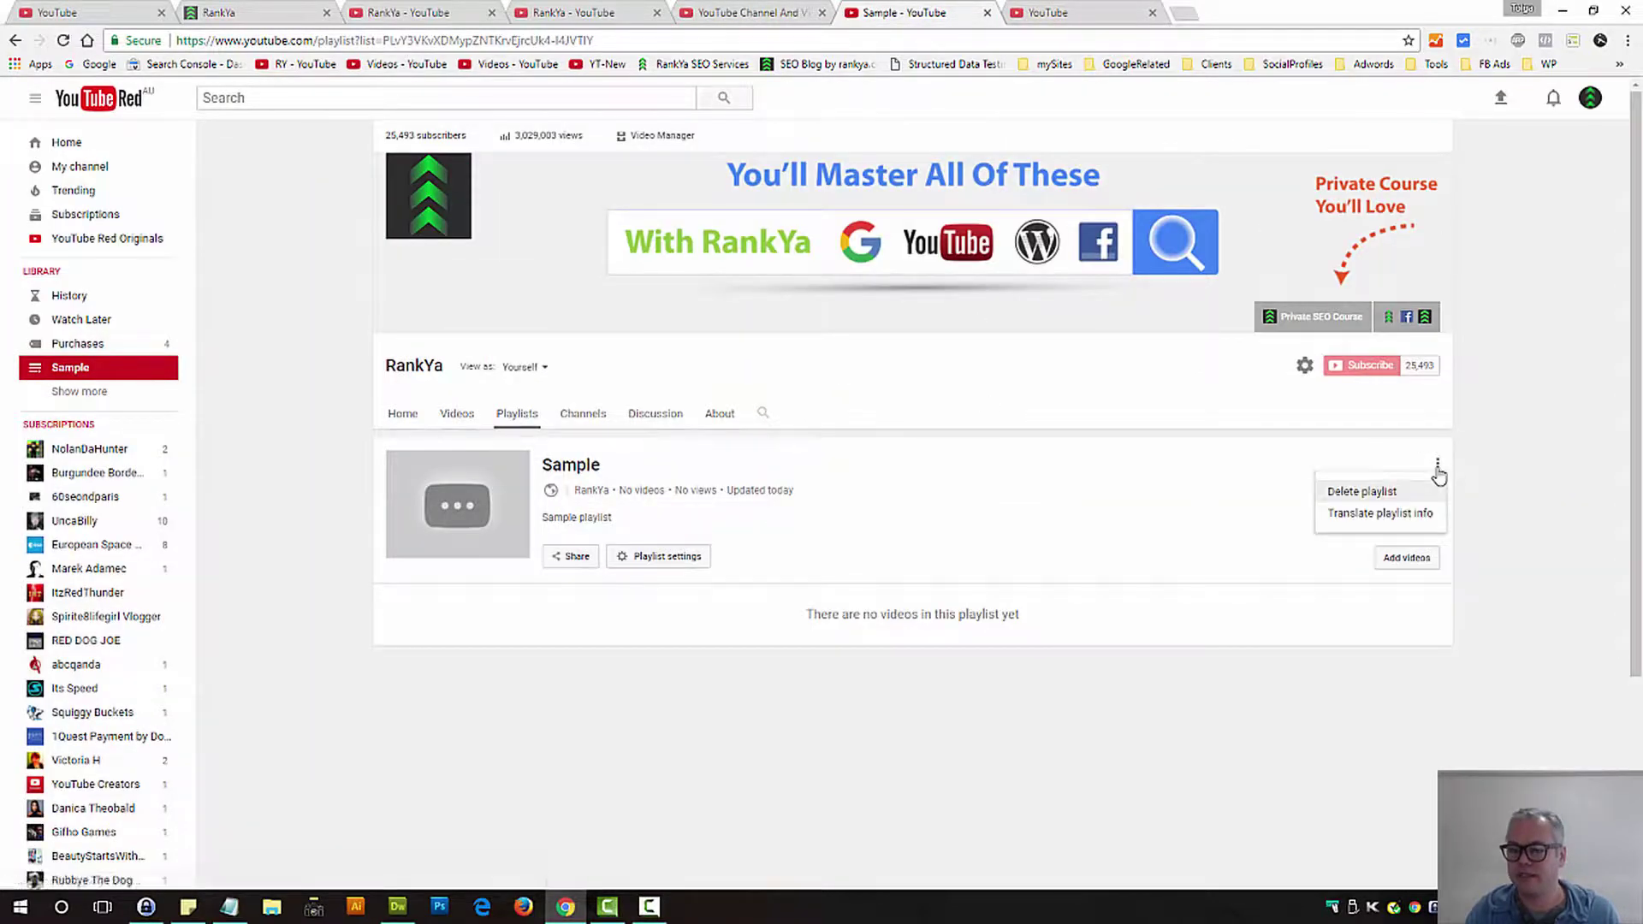
click(1343, 498)
click(958, 530)
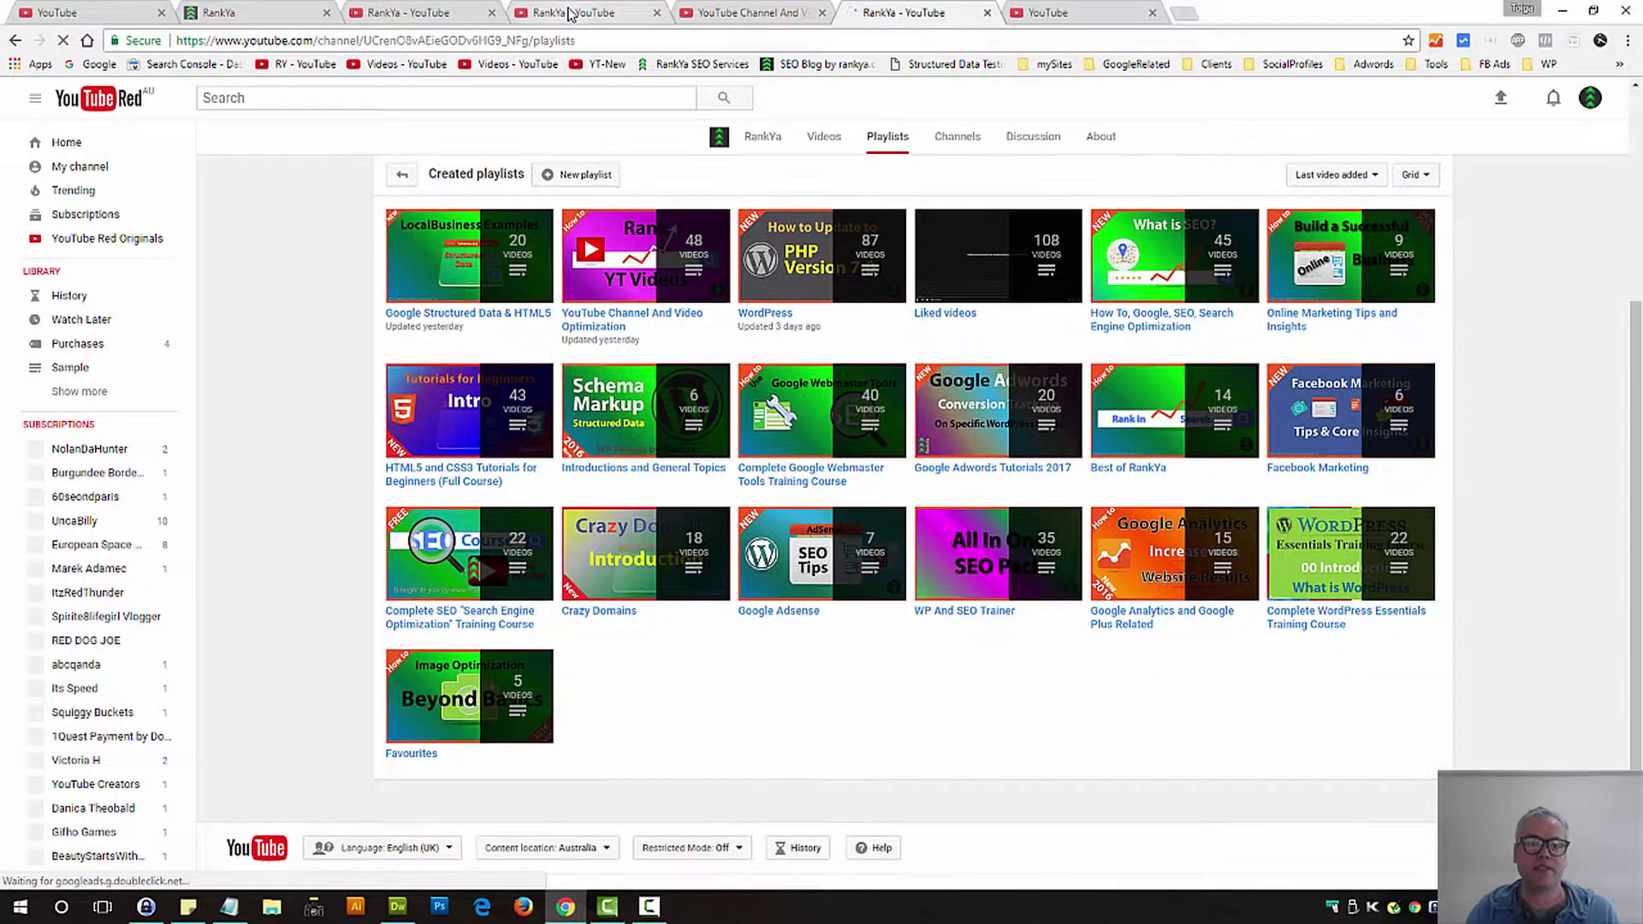
click(569, 13)
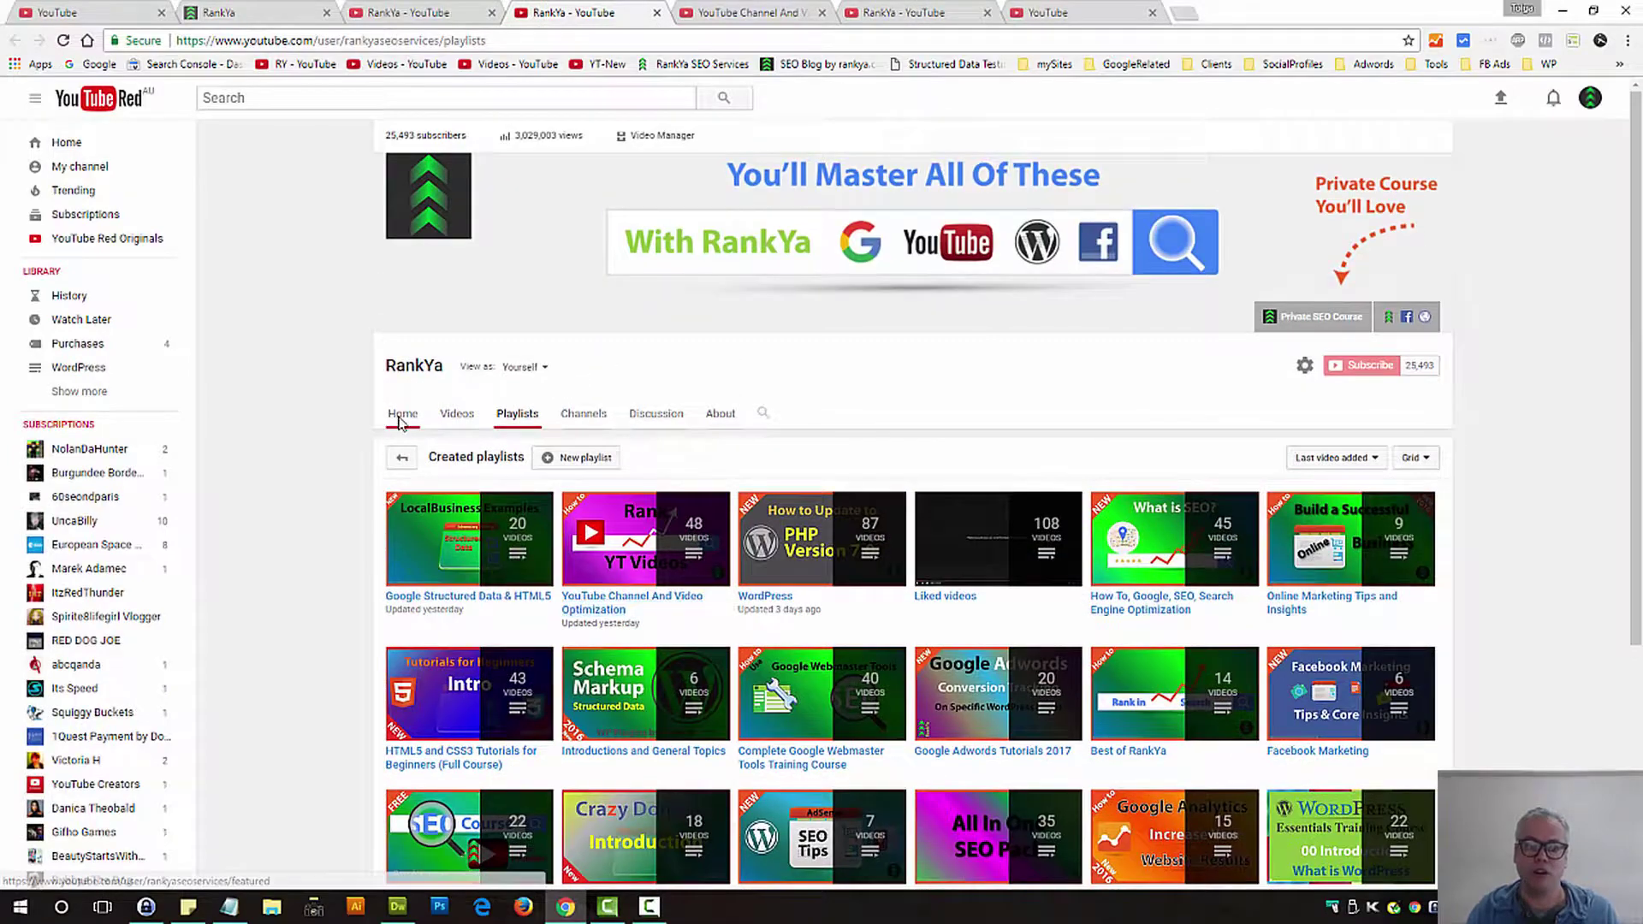
click(401, 416)
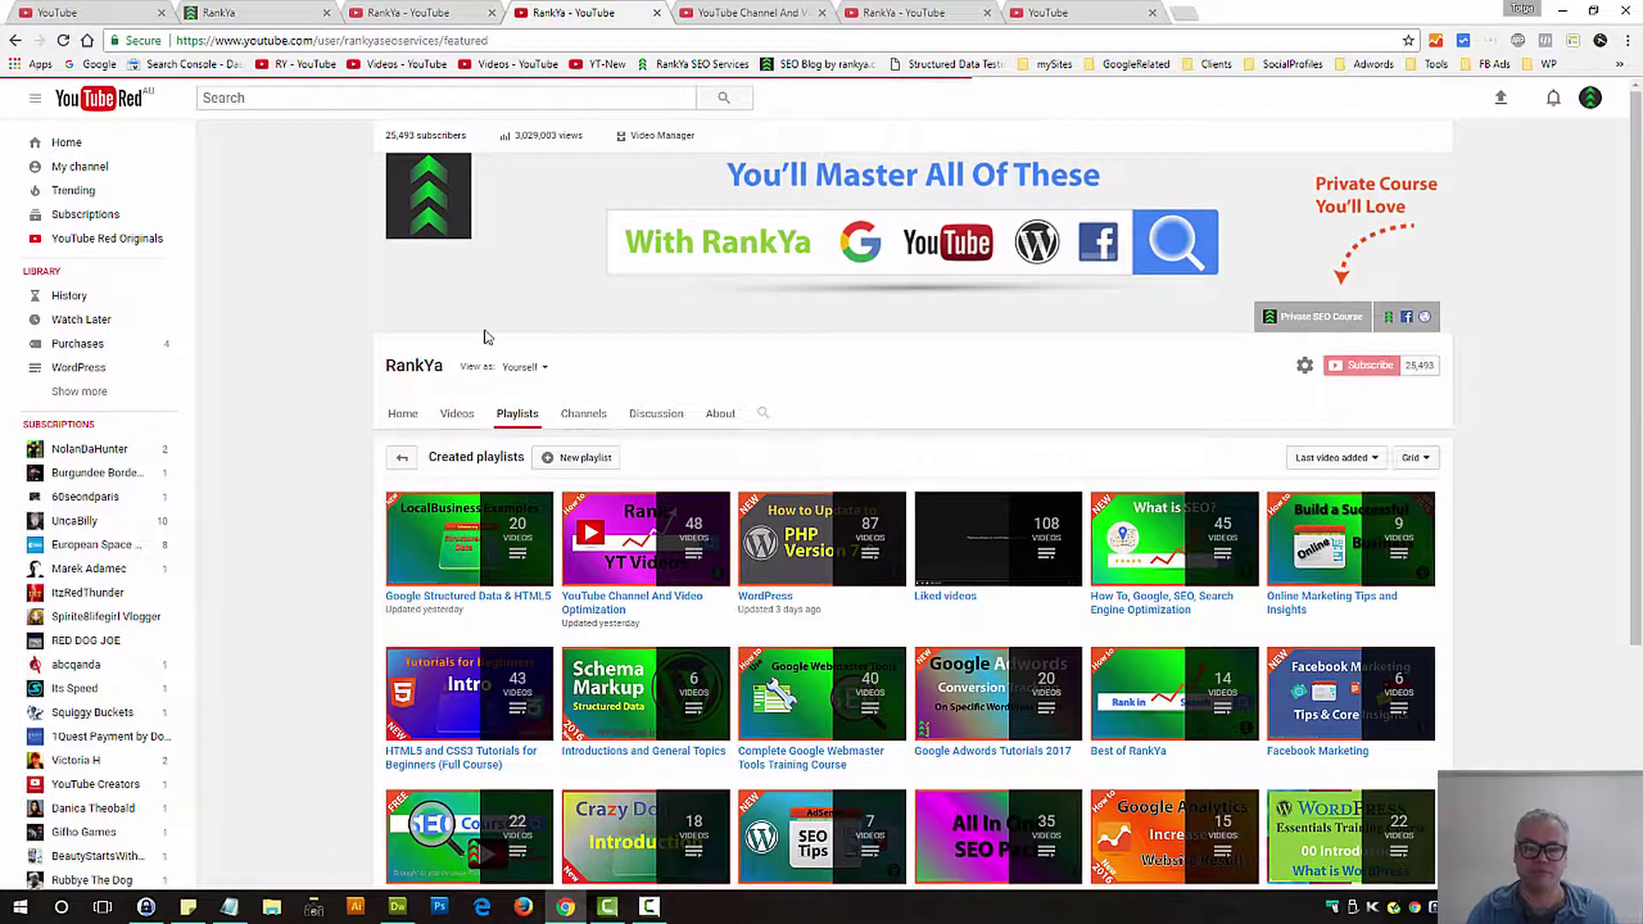
- Open the Best of RankYa shelf's edit options, cancel, and browse the Home page playlist shelves
scroll(873, 522, down, 8)
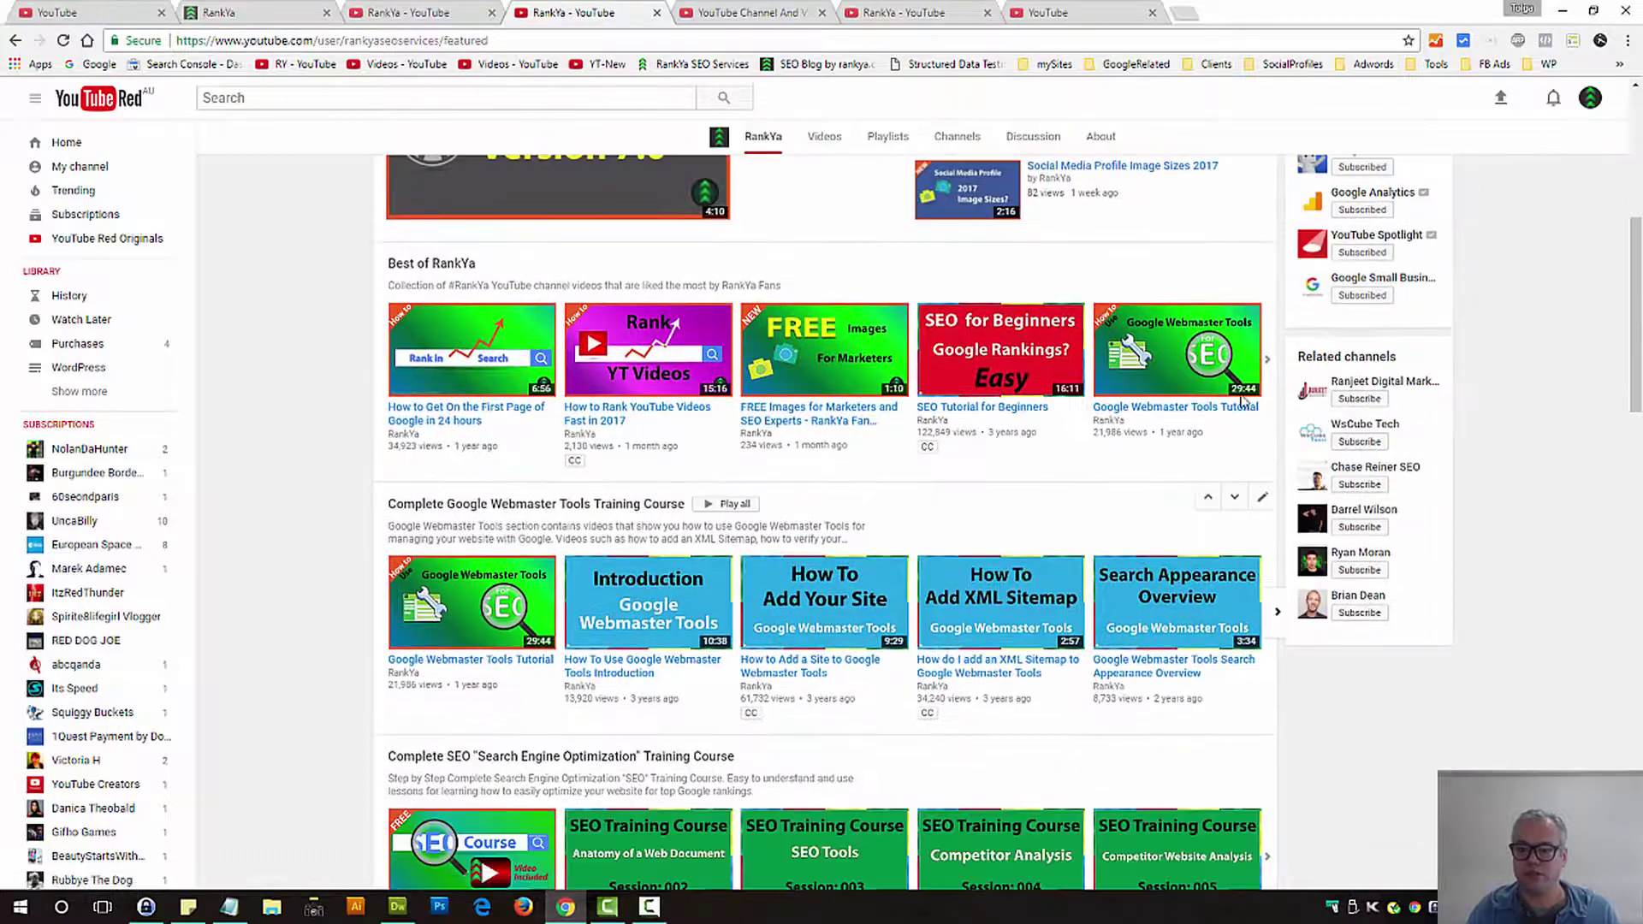
click(1262, 259)
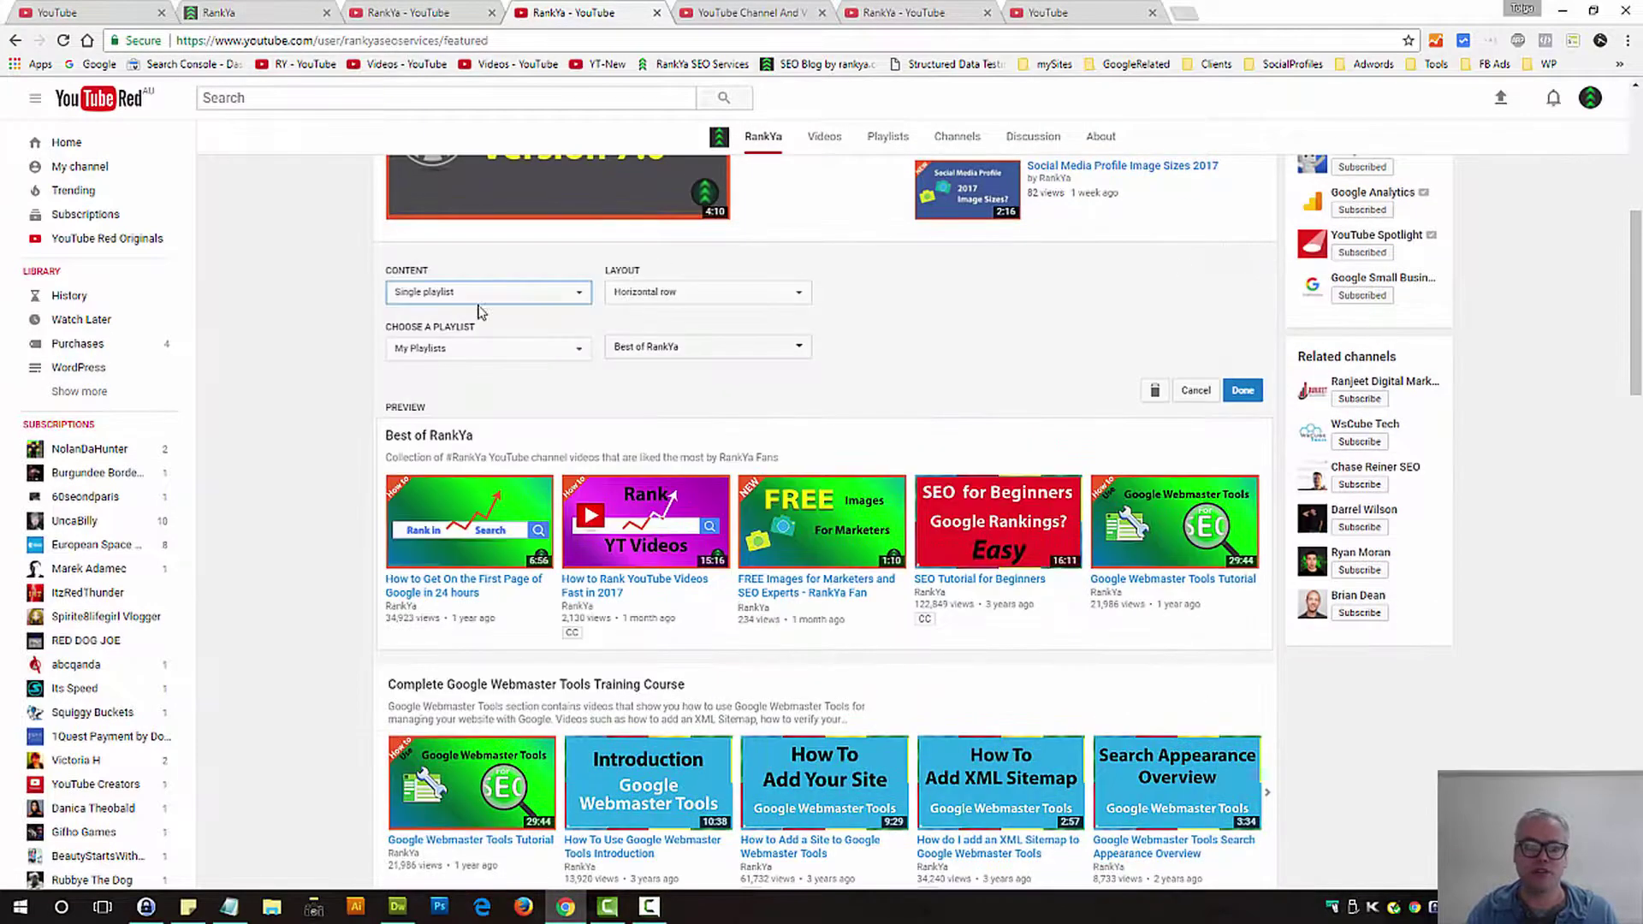
click(1193, 391)
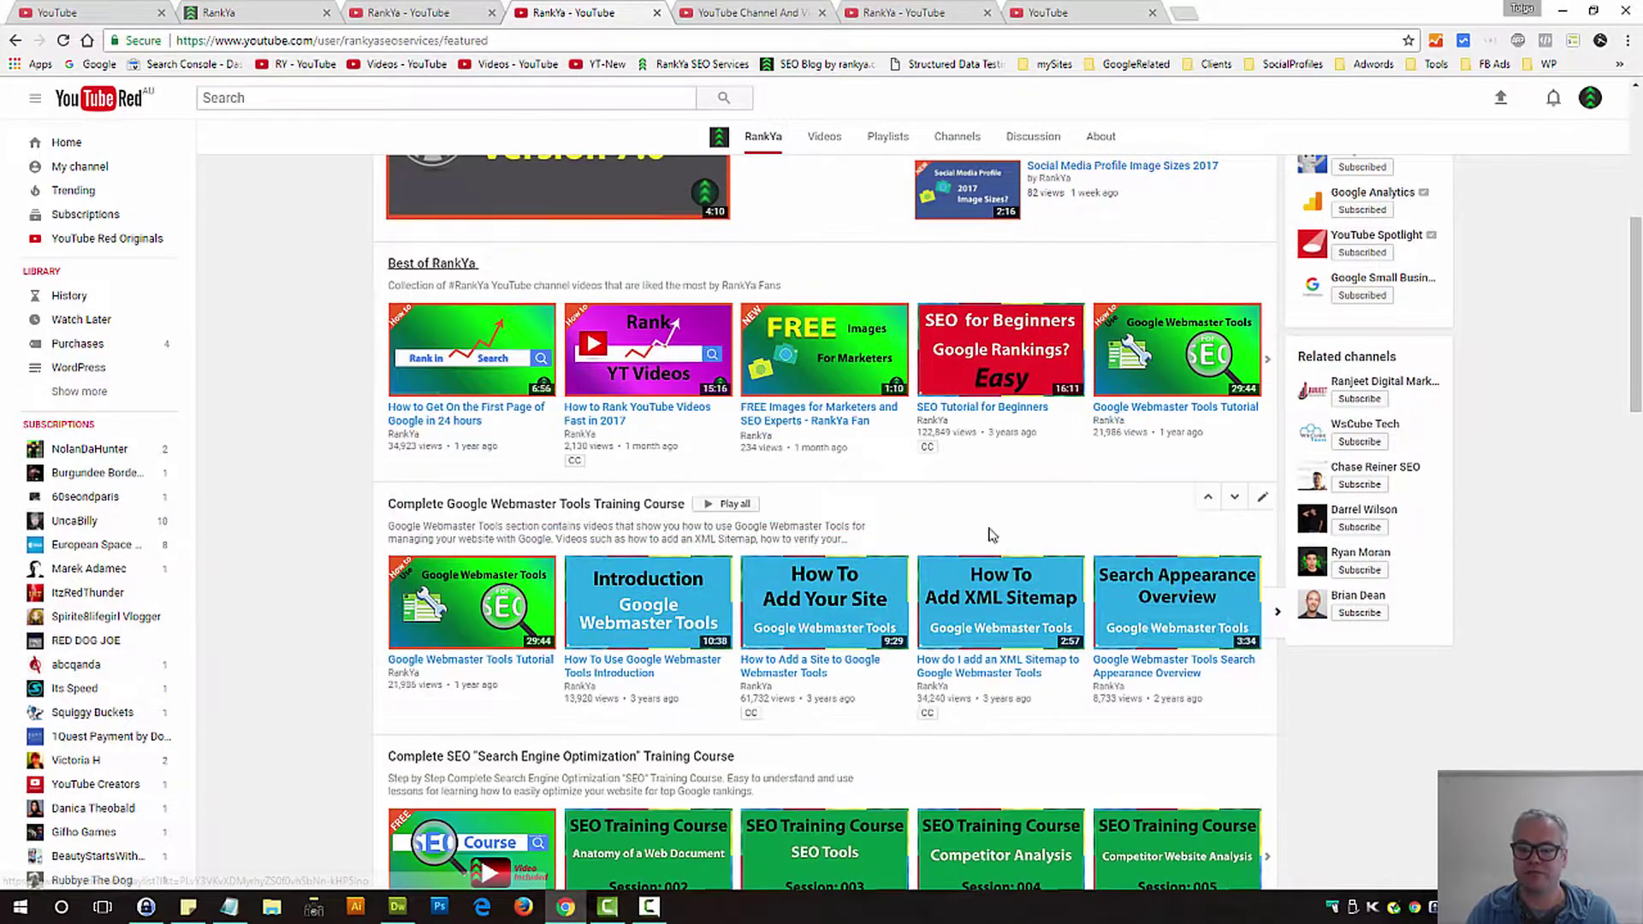
scroll(959, 509, down, 10)
scroll(865, 548, down, 6)
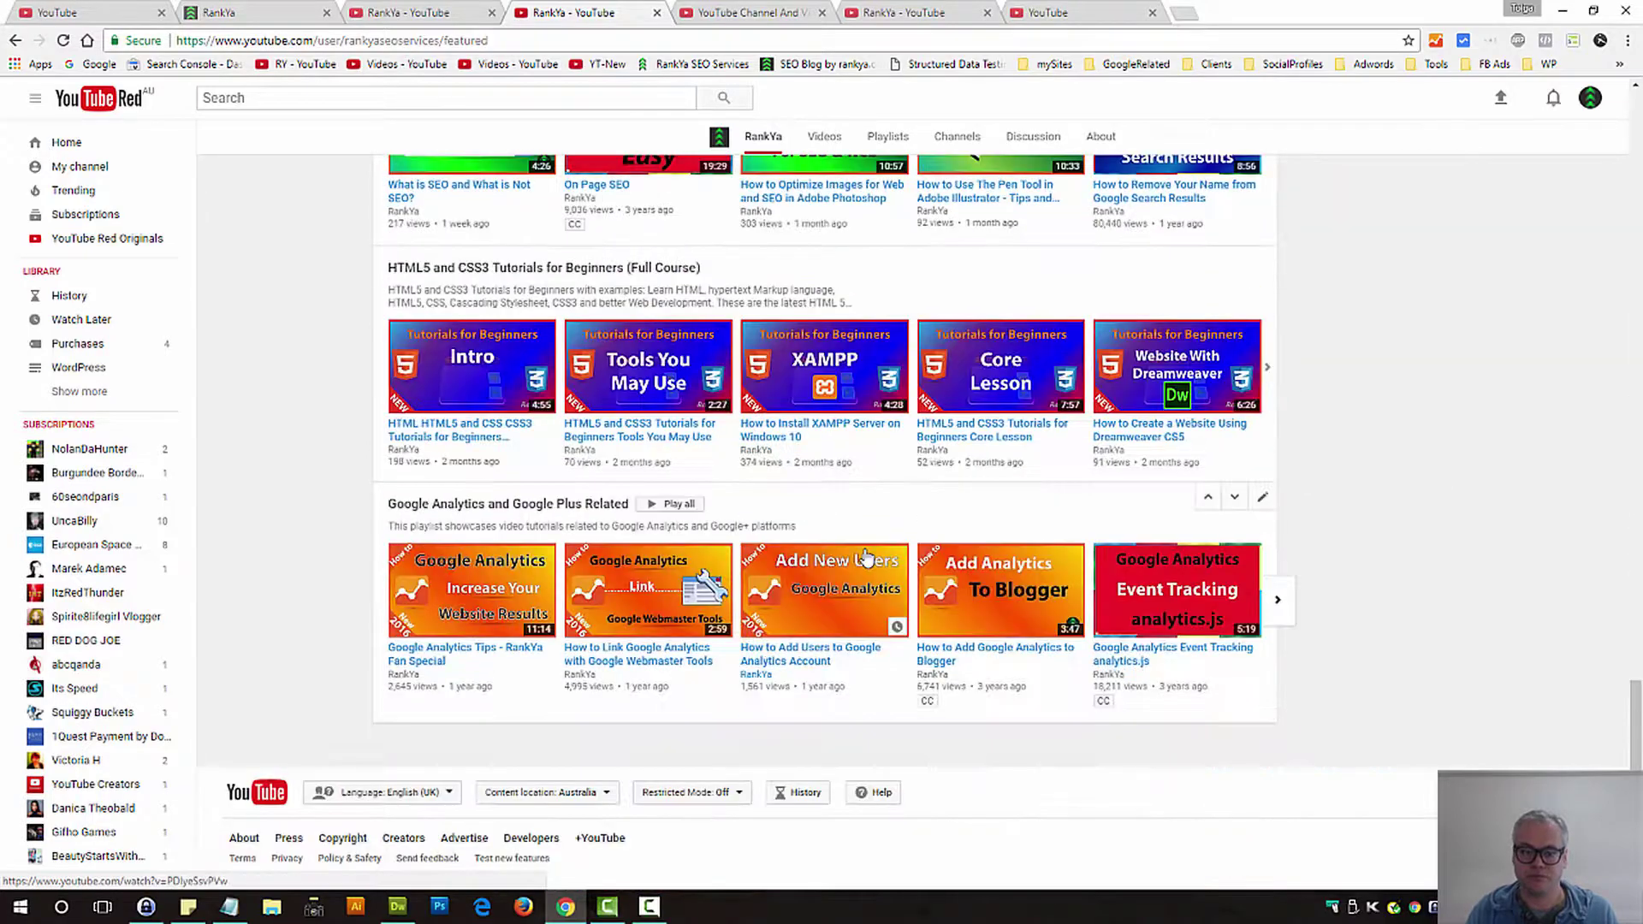
scroll(915, 624, up, 7)
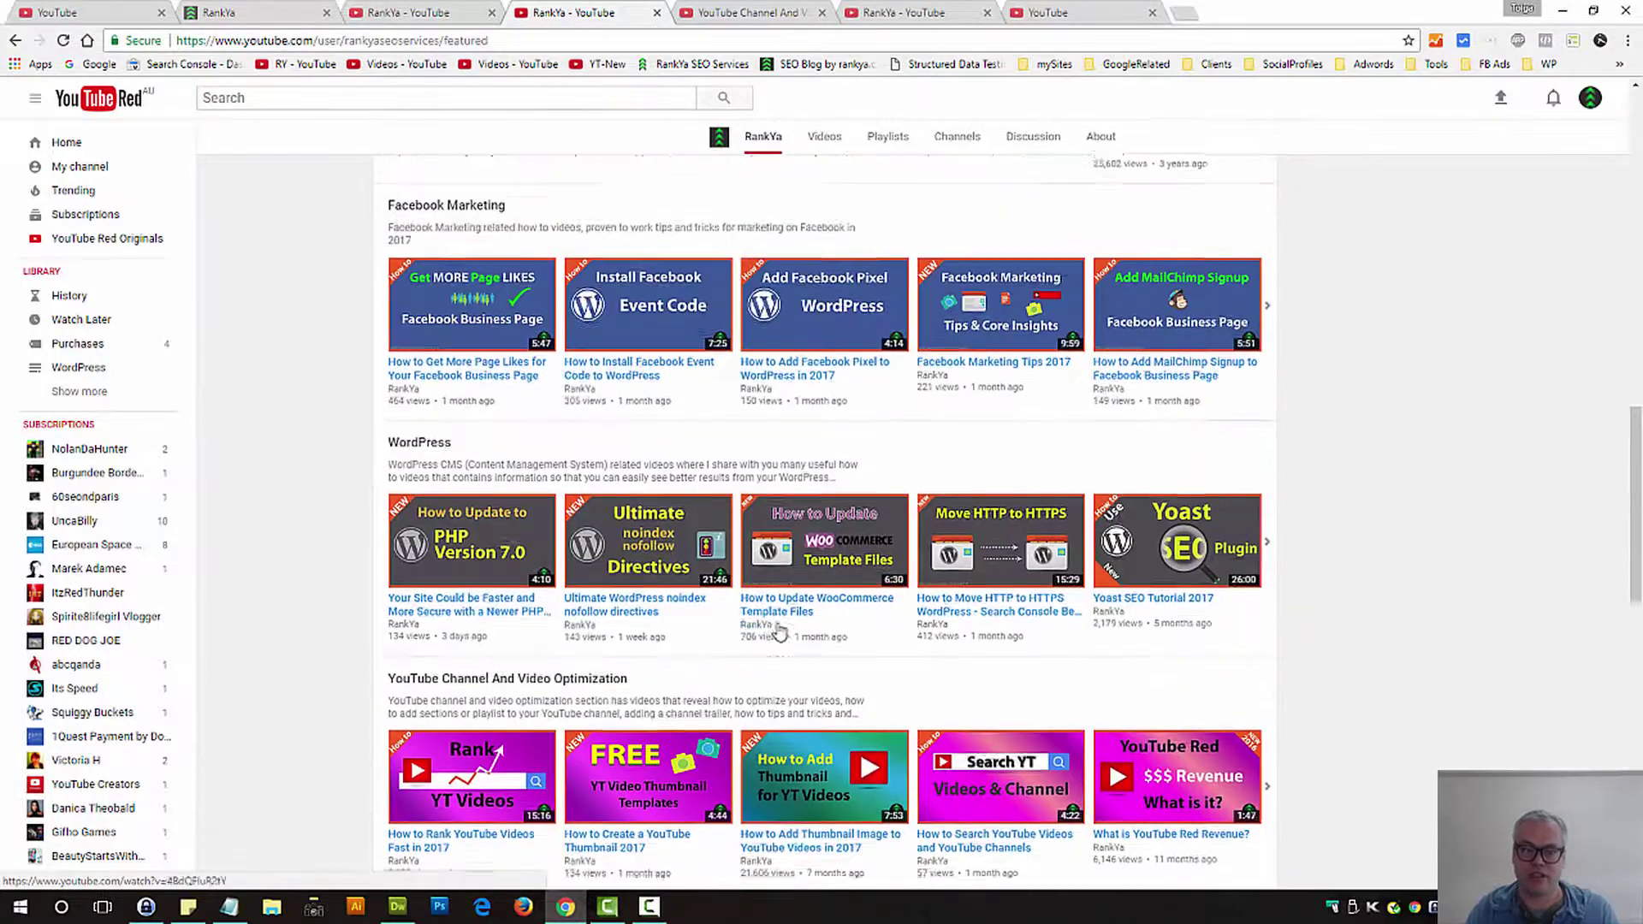
scroll(775, 629, up, 7)
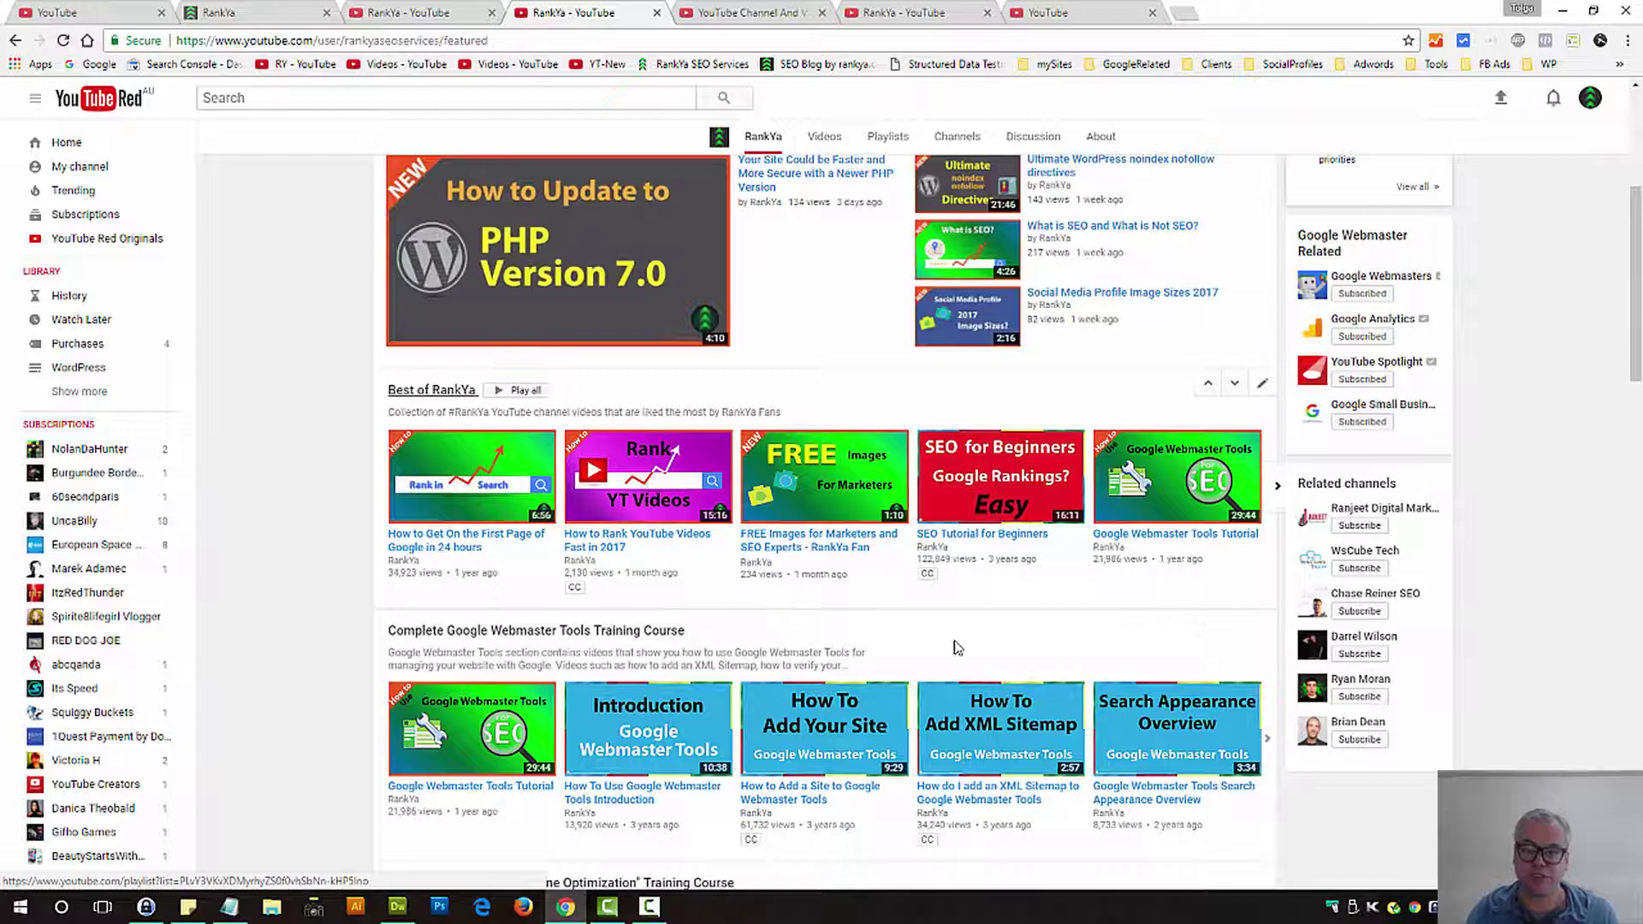
click(1260, 391)
click(442, 423)
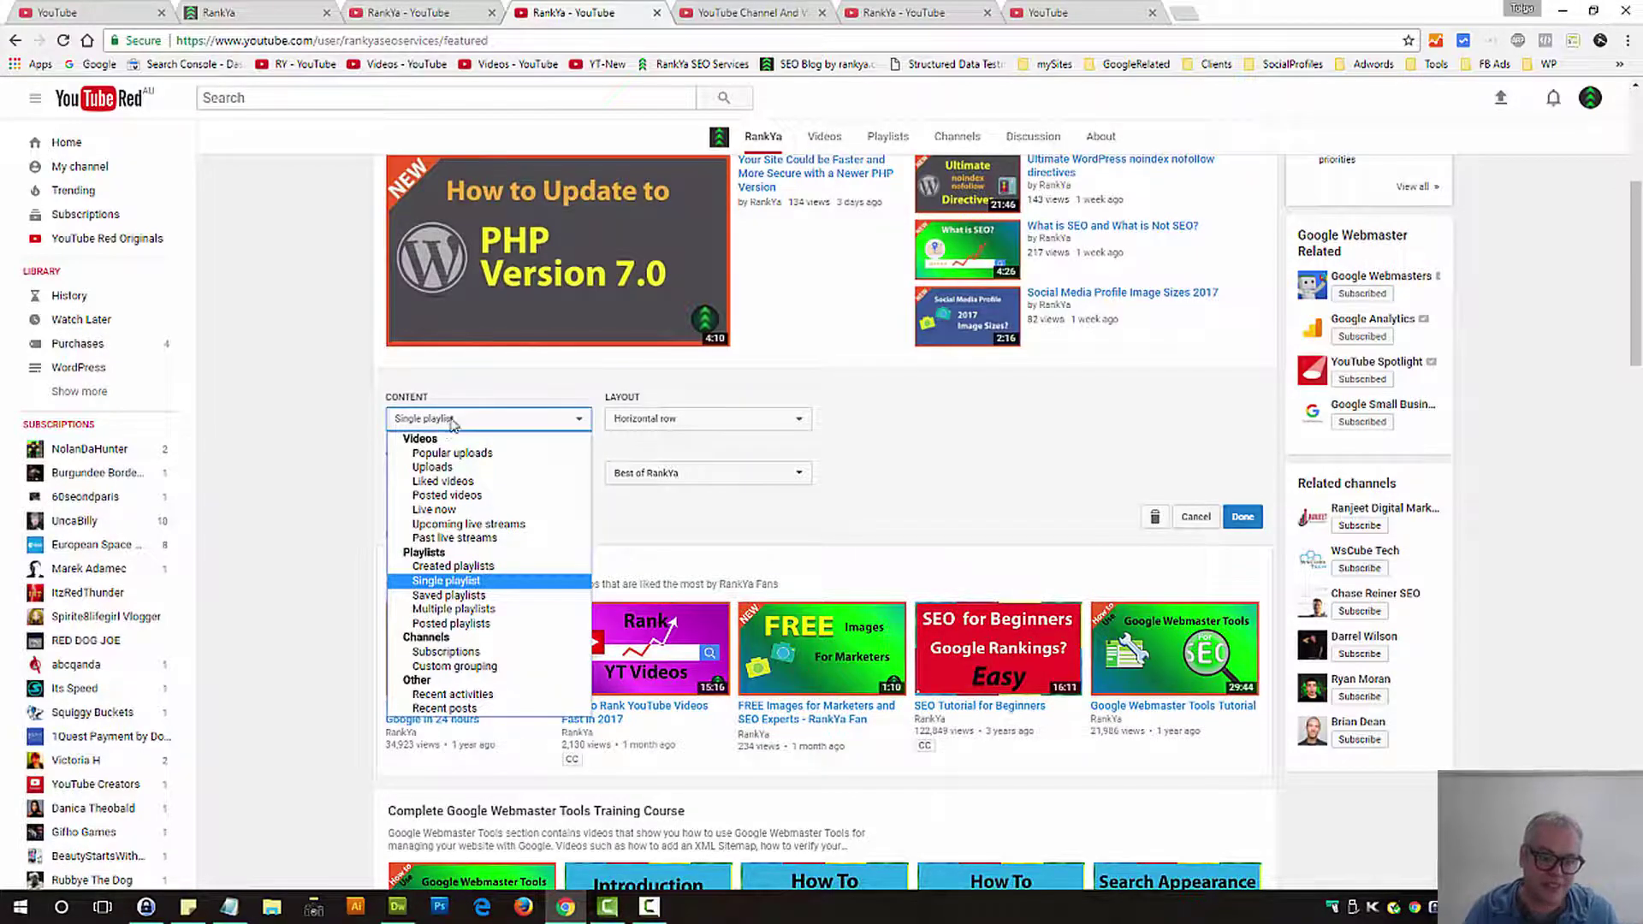
click(475, 581)
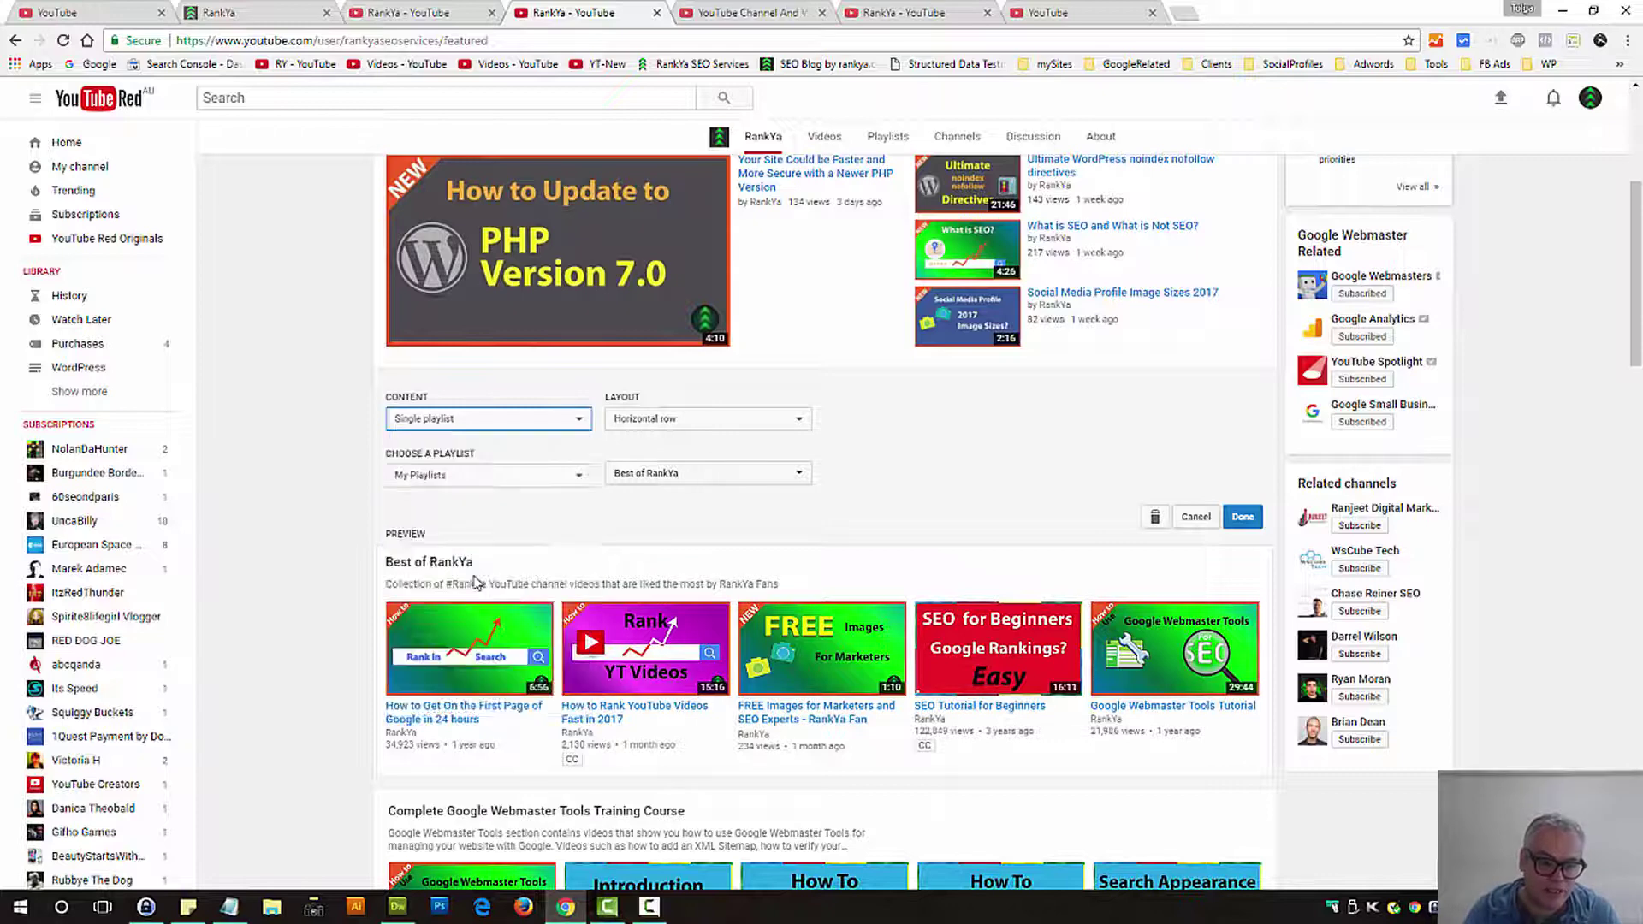
click(568, 476)
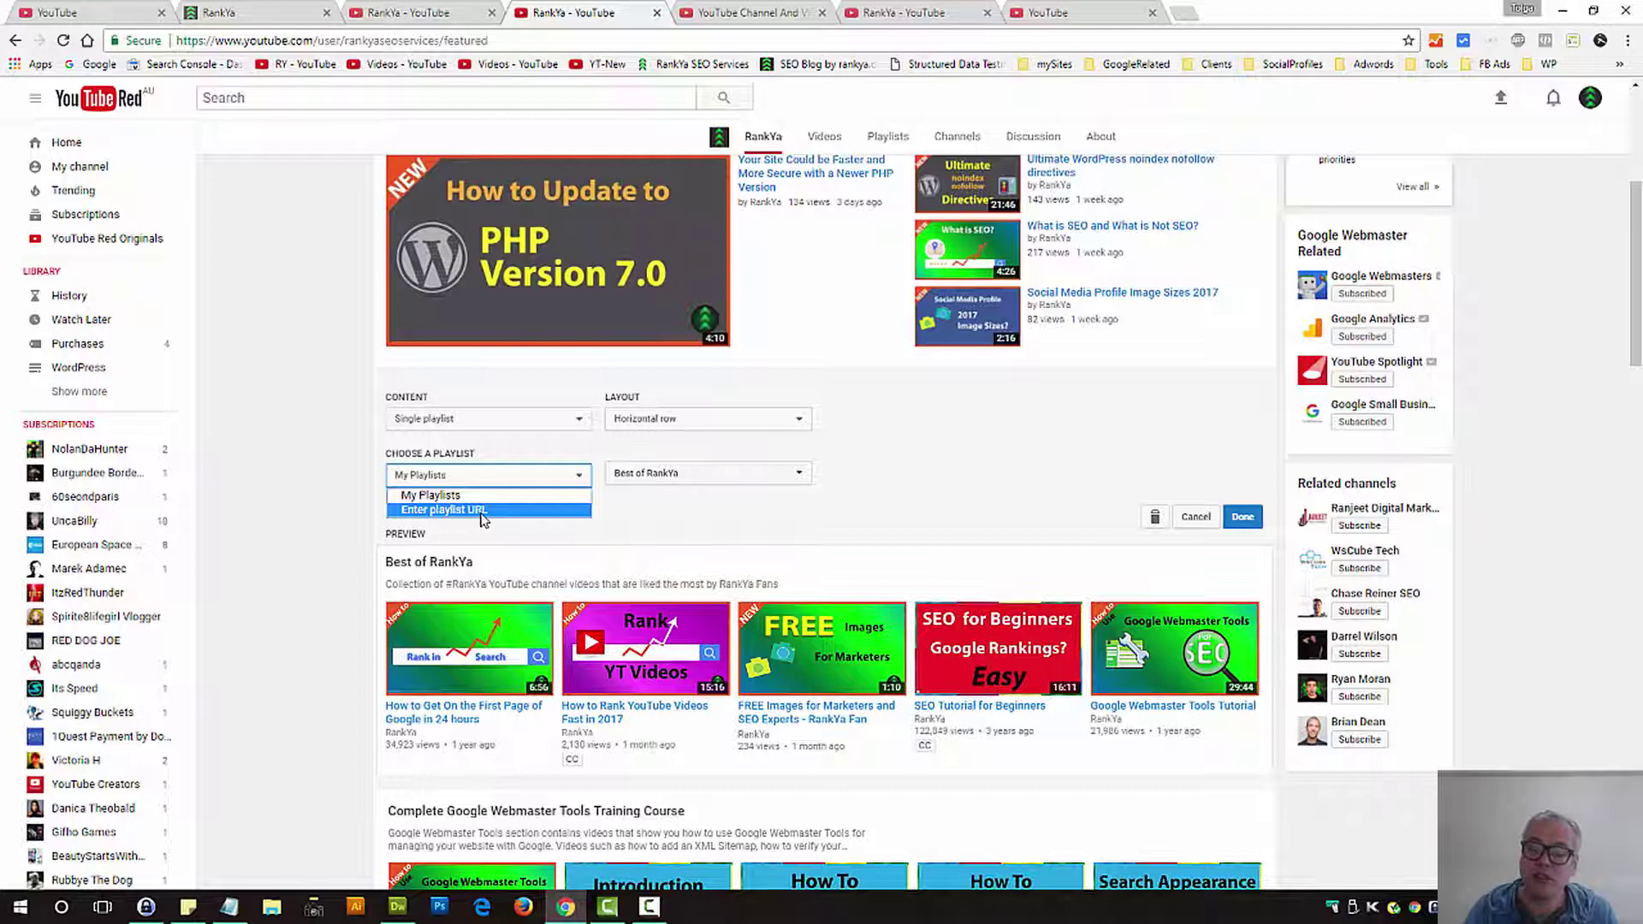
click(690, 476)
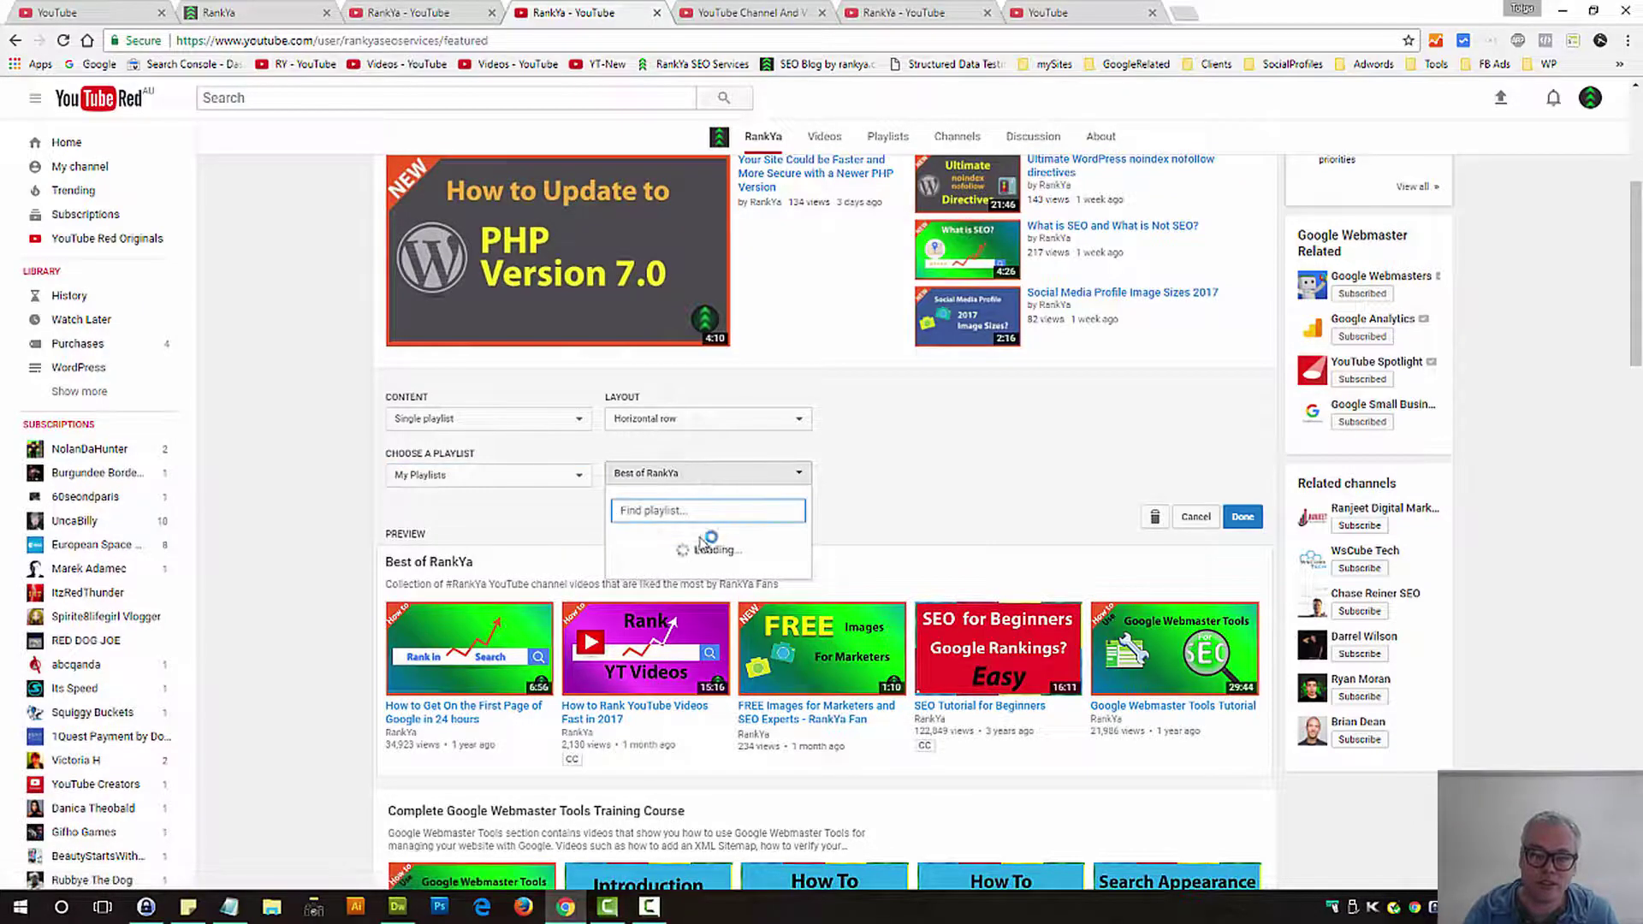
click(903, 454)
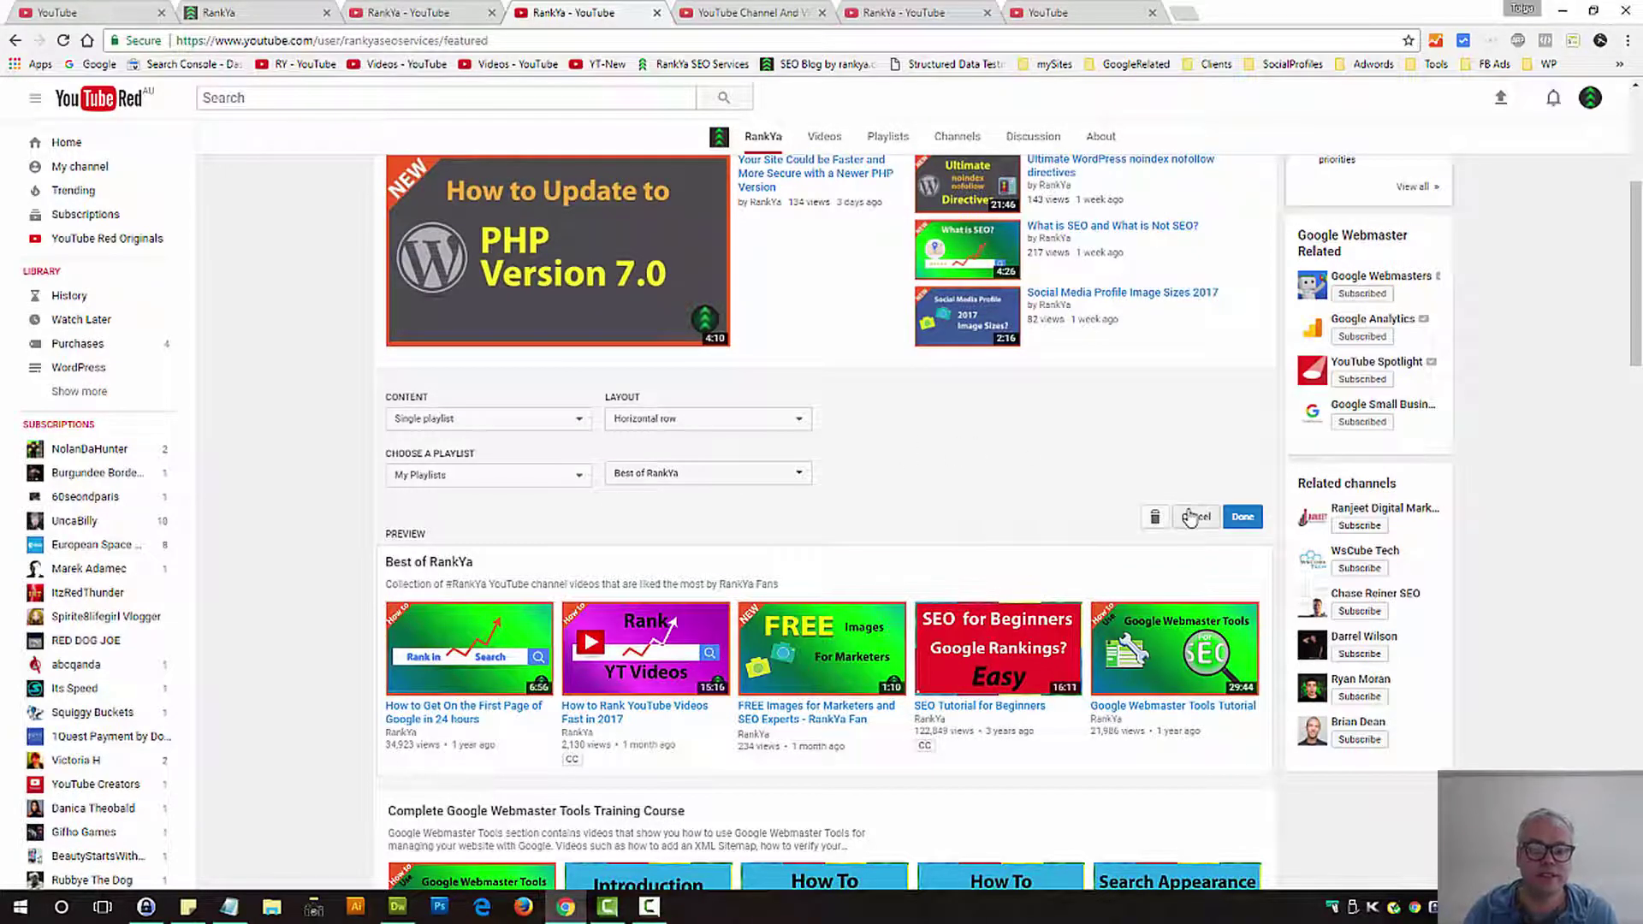
click(800, 419)
click(718, 463)
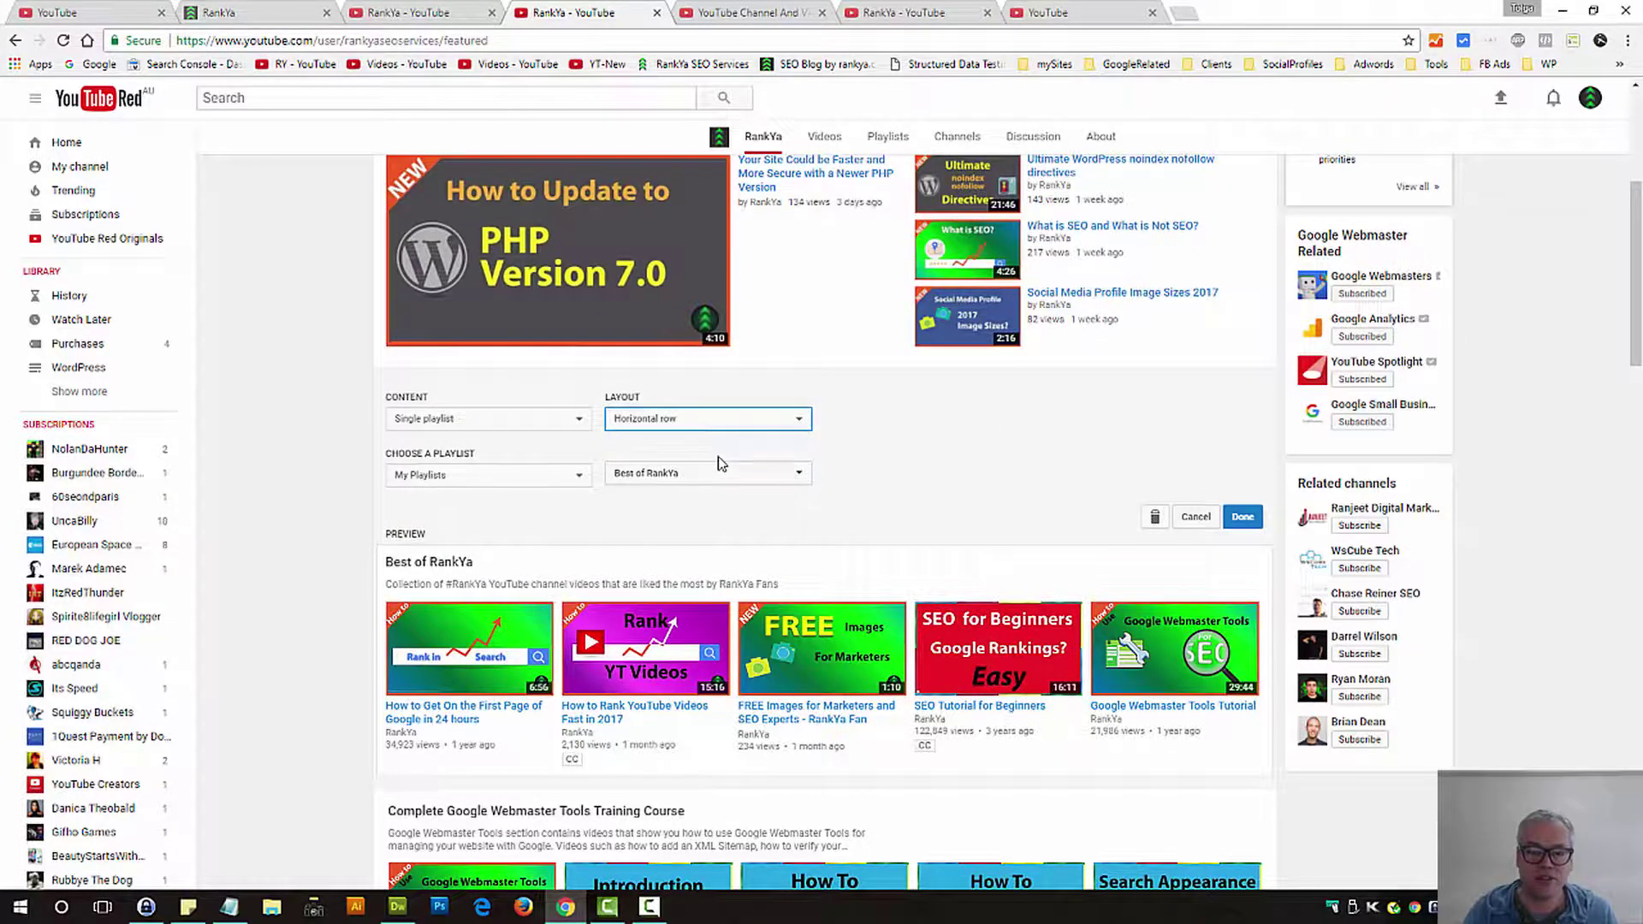
click(797, 423)
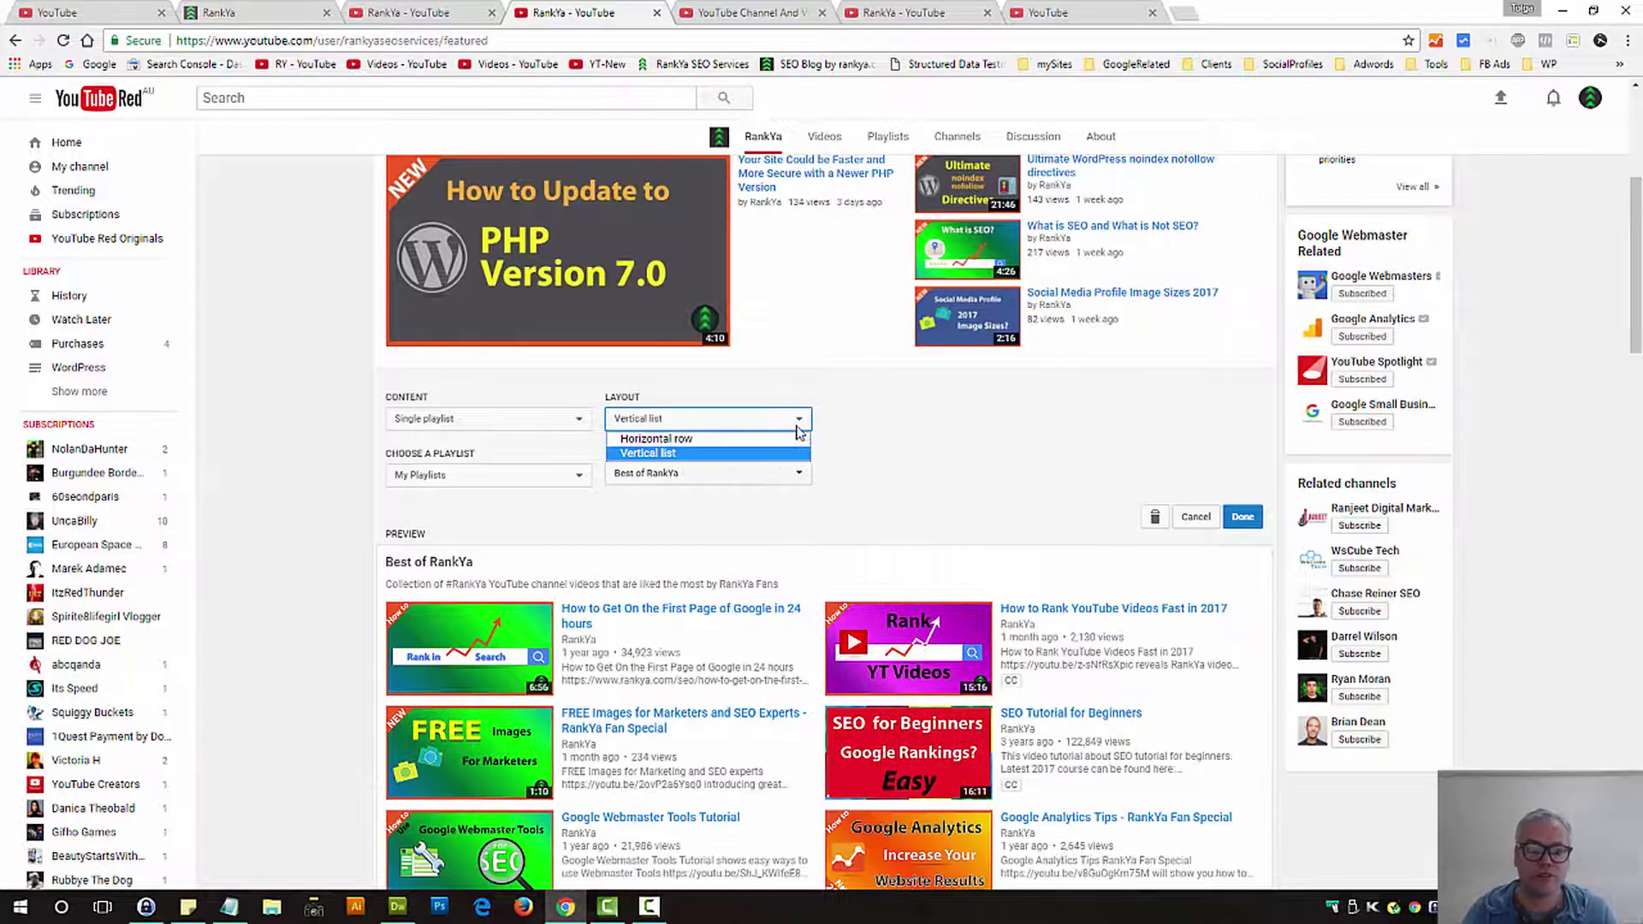
click(684, 438)
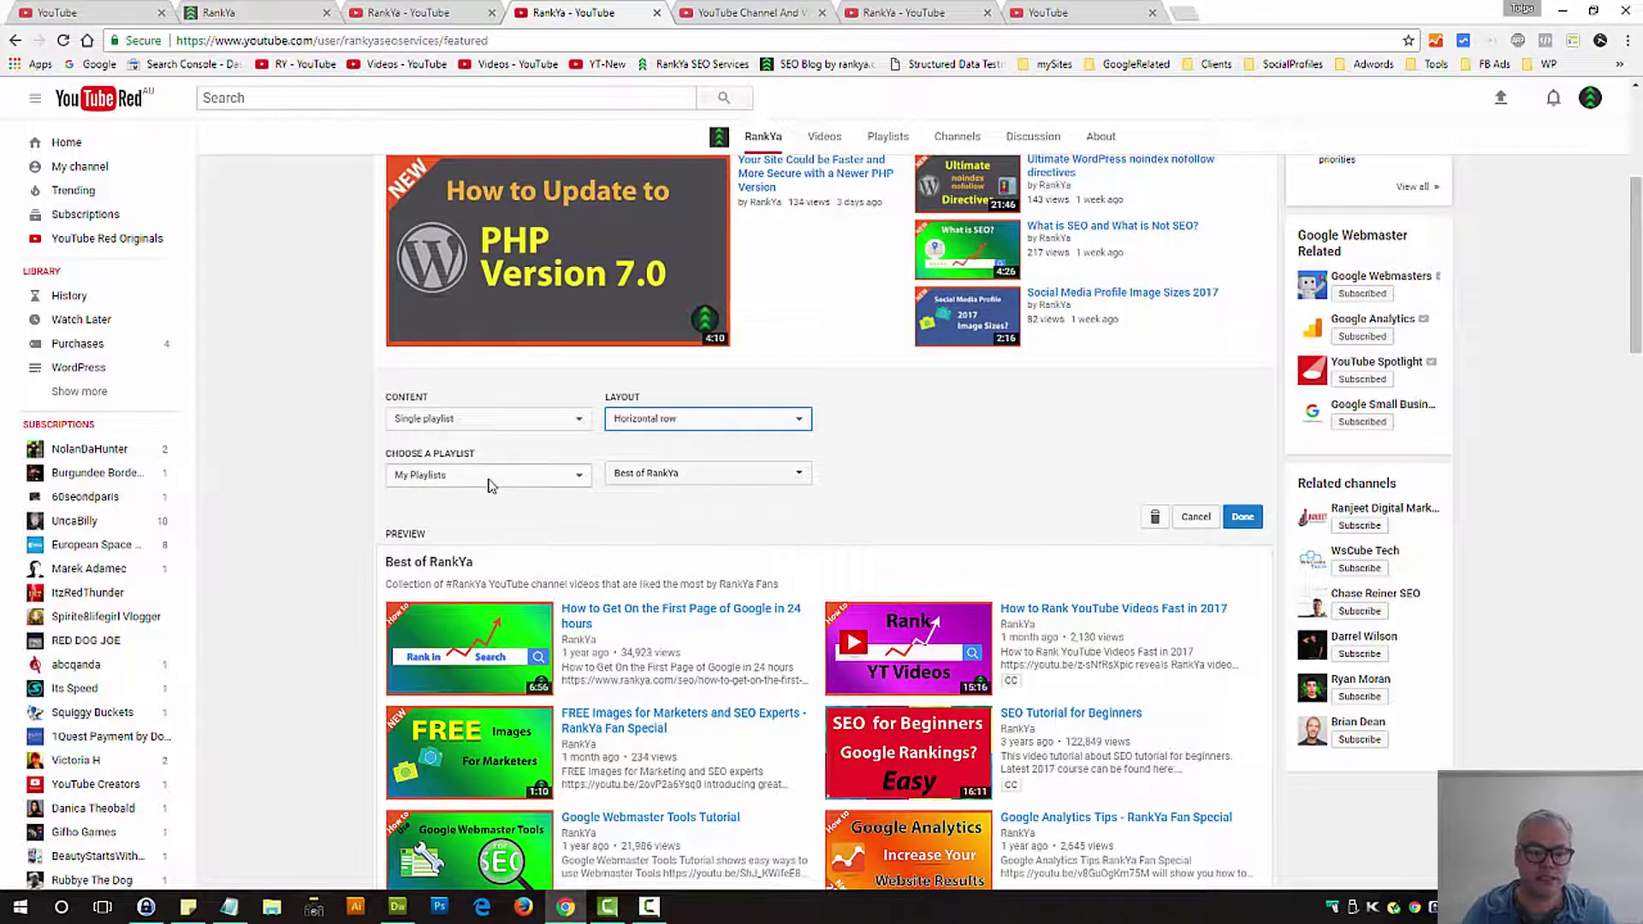
click(1195, 516)
scroll(941, 483, up, 5)
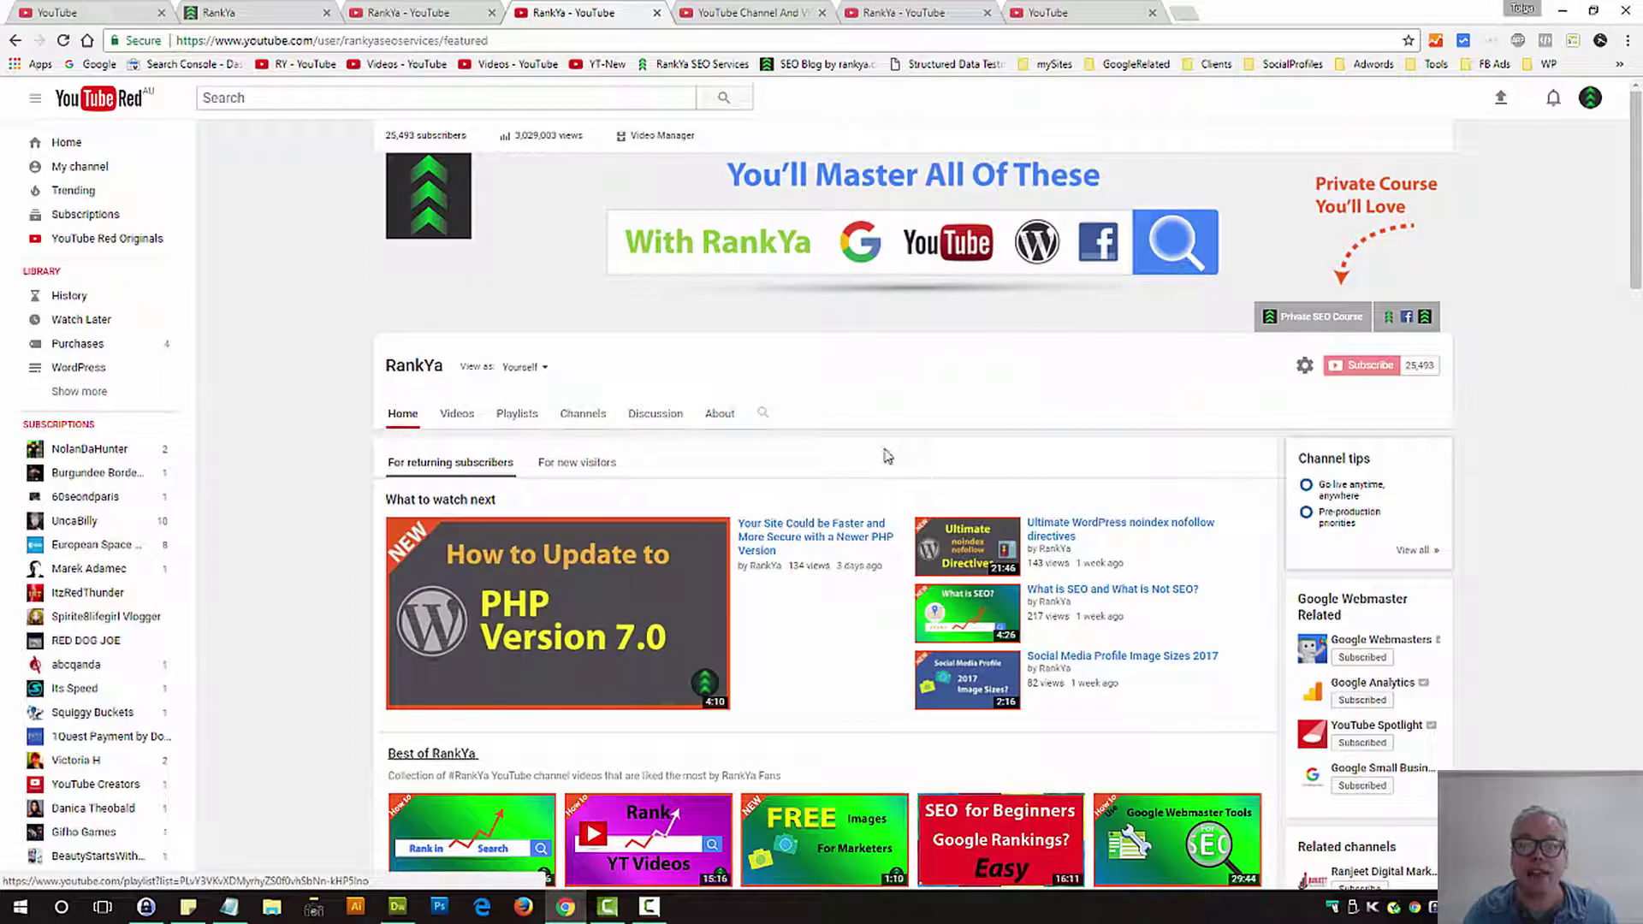